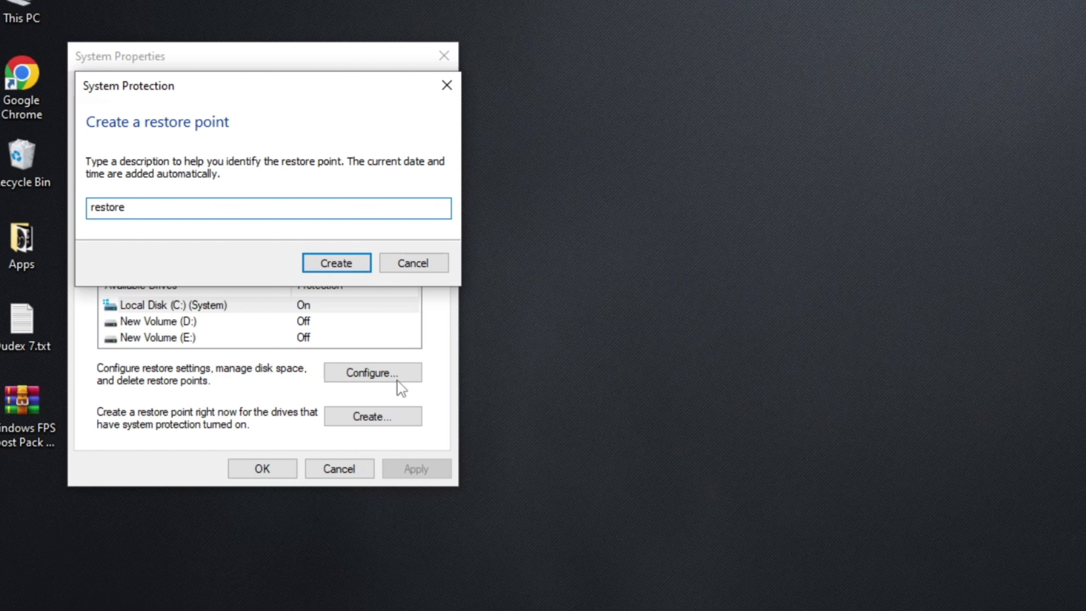
Create the system restore point with the description "restore" and close the System Properties dialog.
left_click(354, 269)
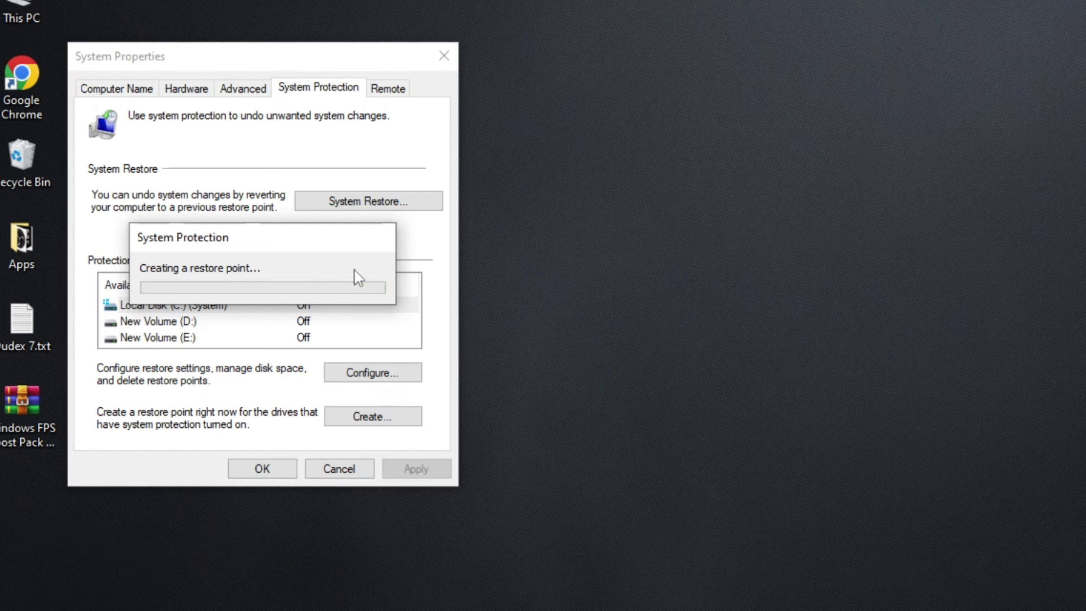
left_click(361, 283)
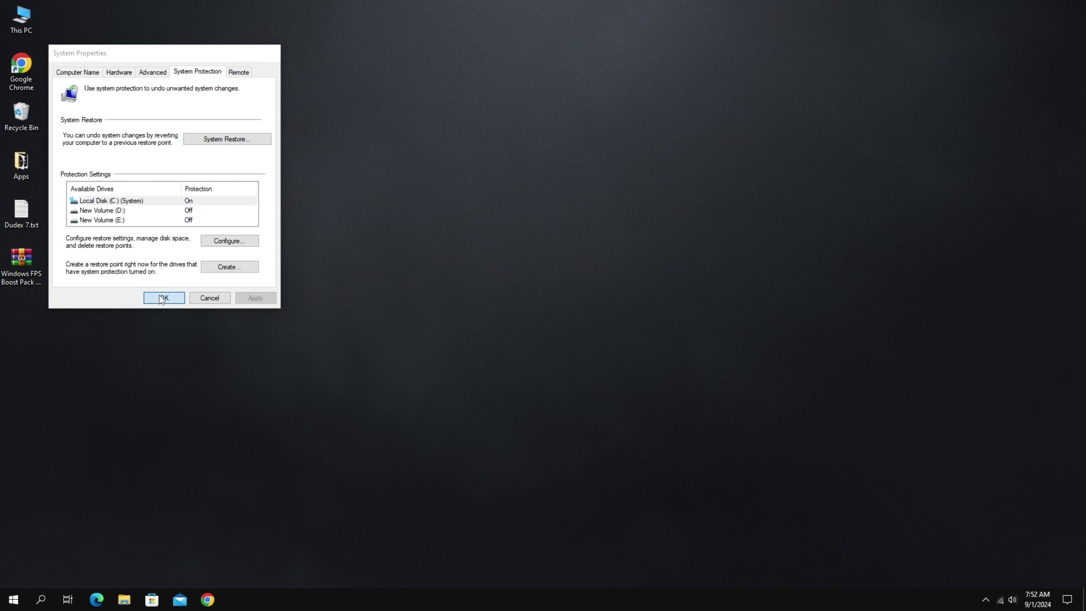
left_click(338, 468)
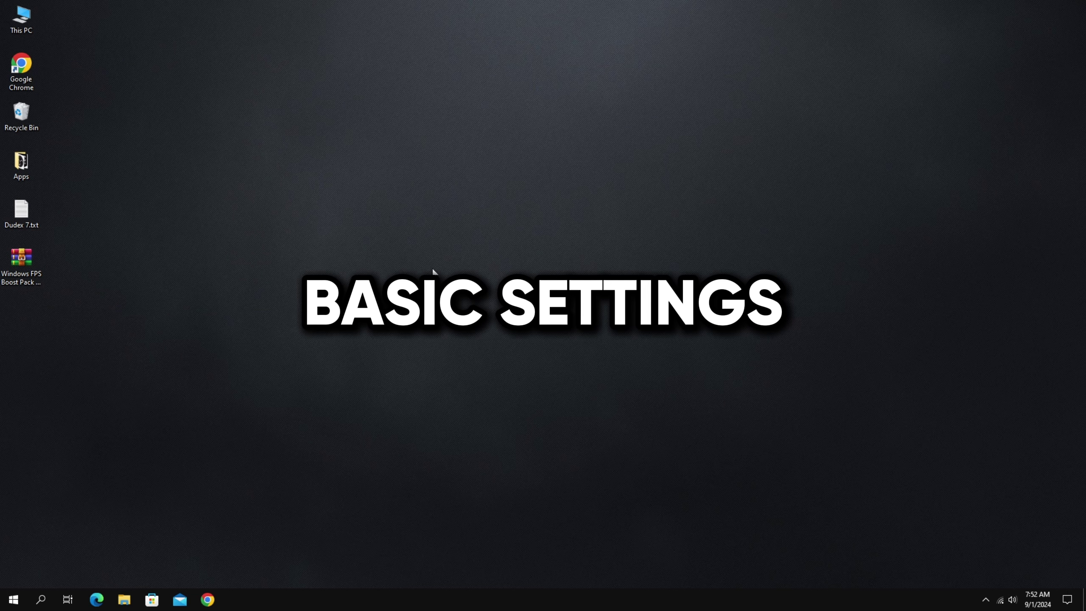
Open the Gaming settings in Windows Settings and turn off Xbox Game Bar.
left_click(14, 599)
left_click(12, 556)
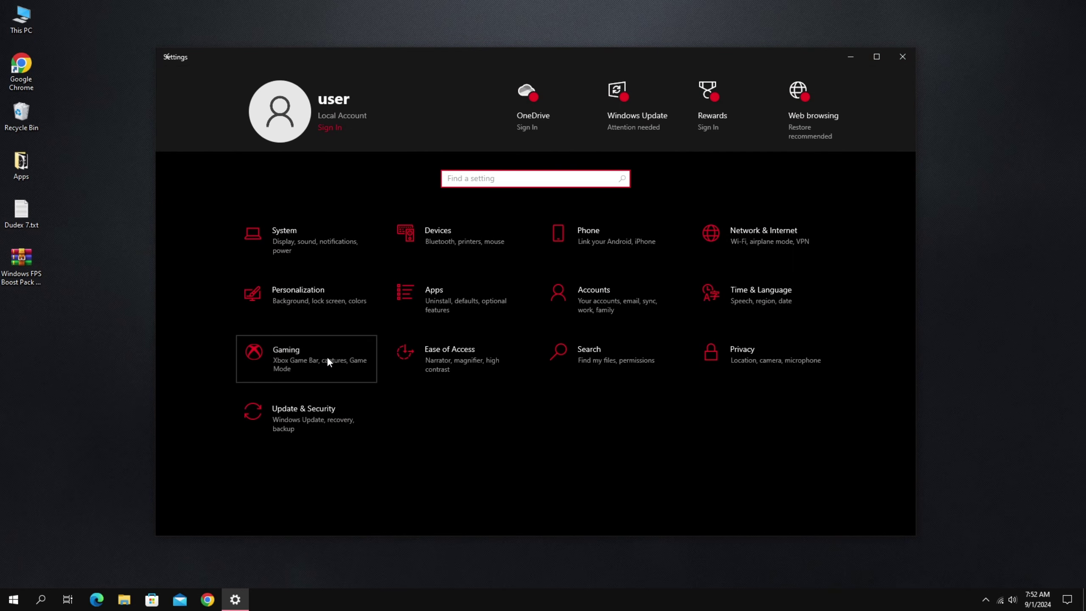
left_click(327, 357)
left_click(370, 177)
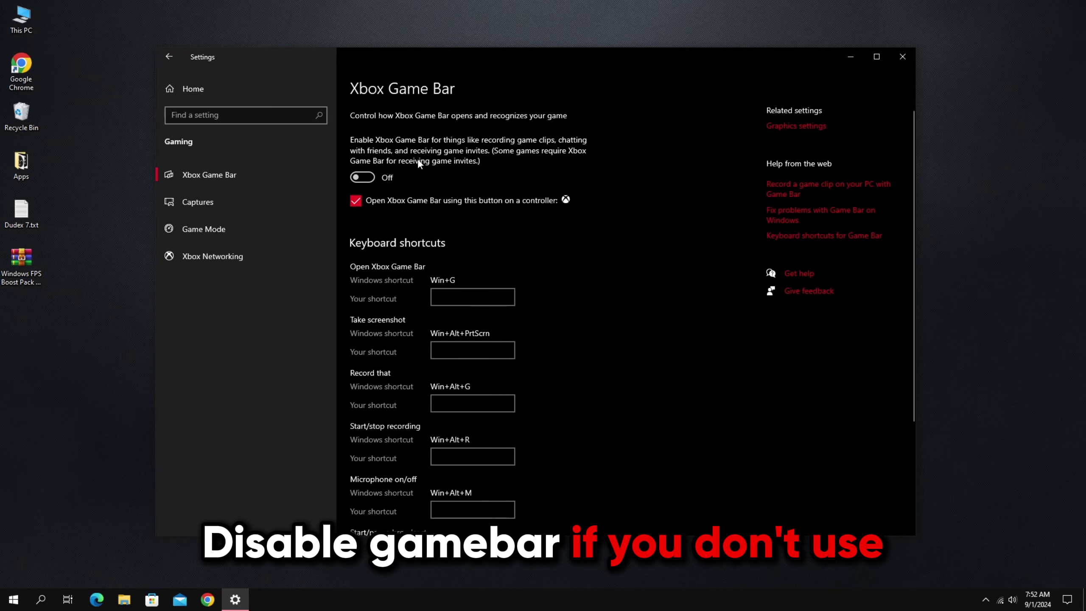
Turn on Game Mode in the Gaming settings and close Settings.
left_click(299, 223)
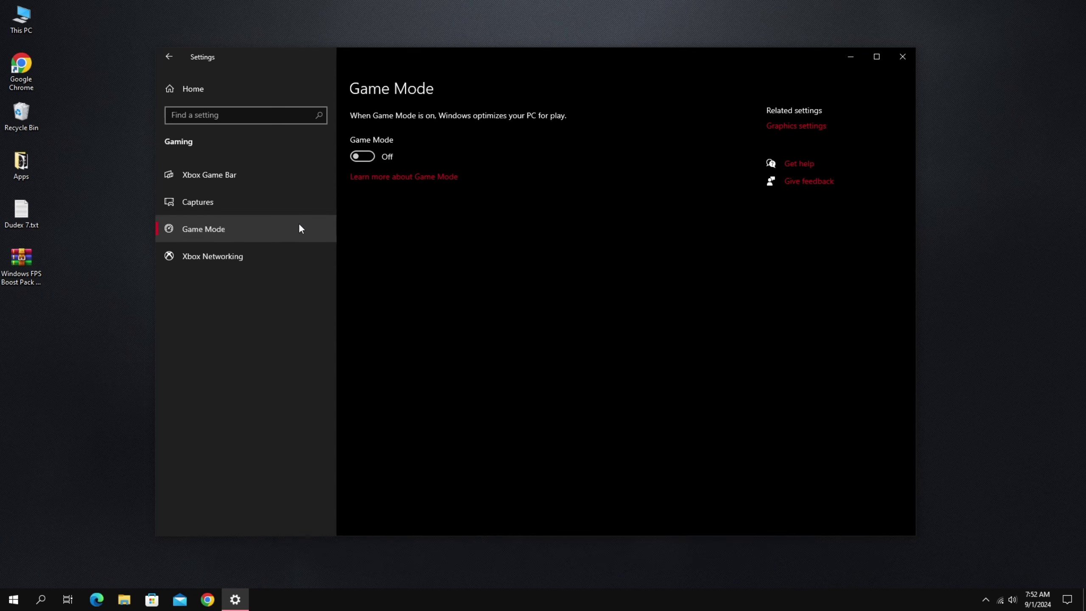
left_click(368, 158)
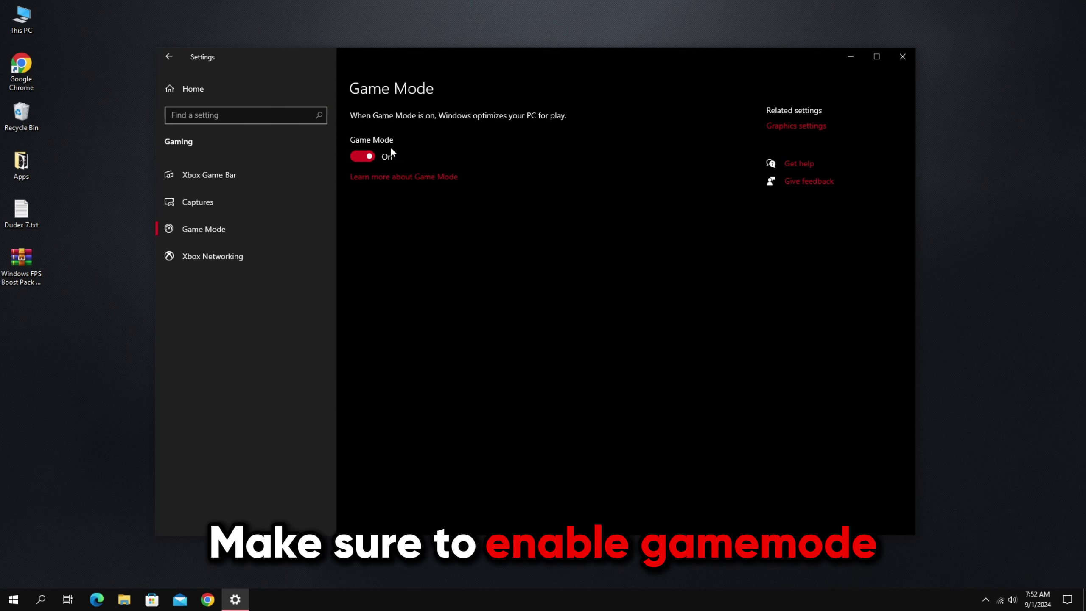
left_click(904, 58)
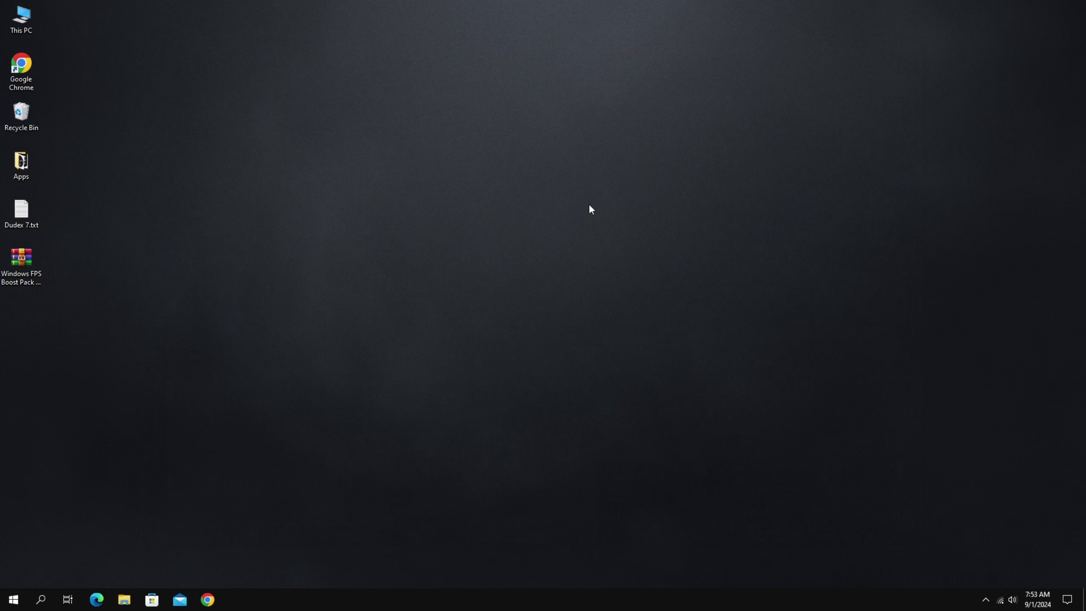
Search Windows for "system configuration" and open the System Configuration app.
key("super")
type("system conf")
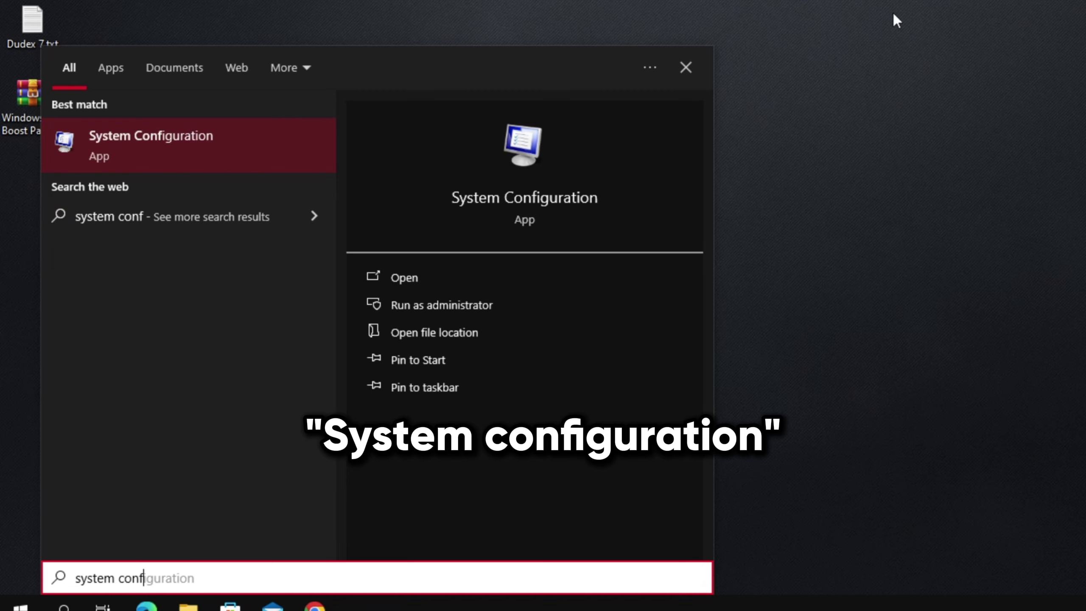
key("BackSpace")
type("f")
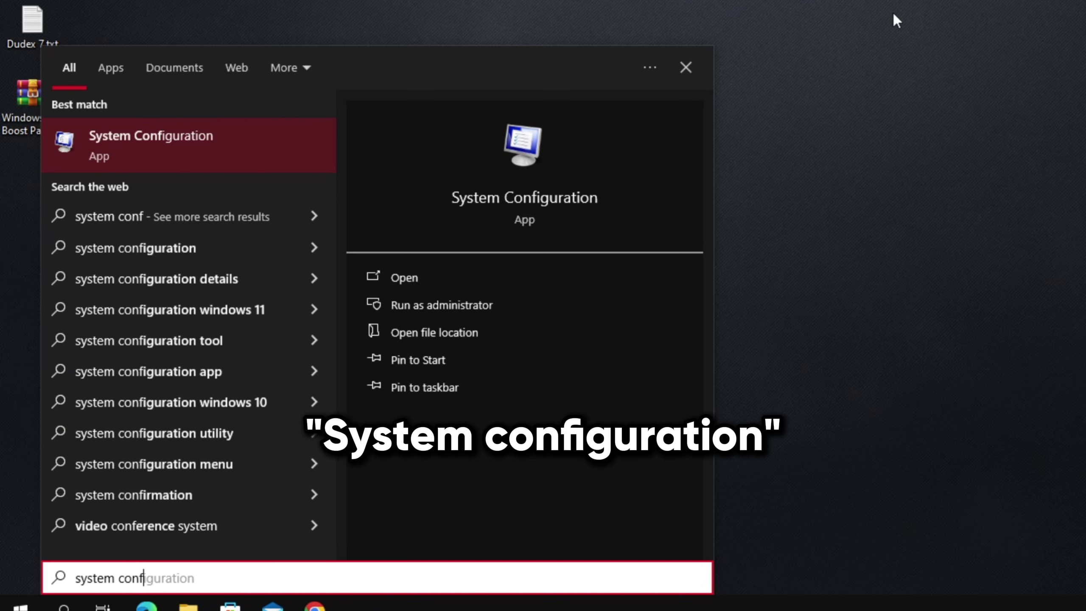
type("iguration")
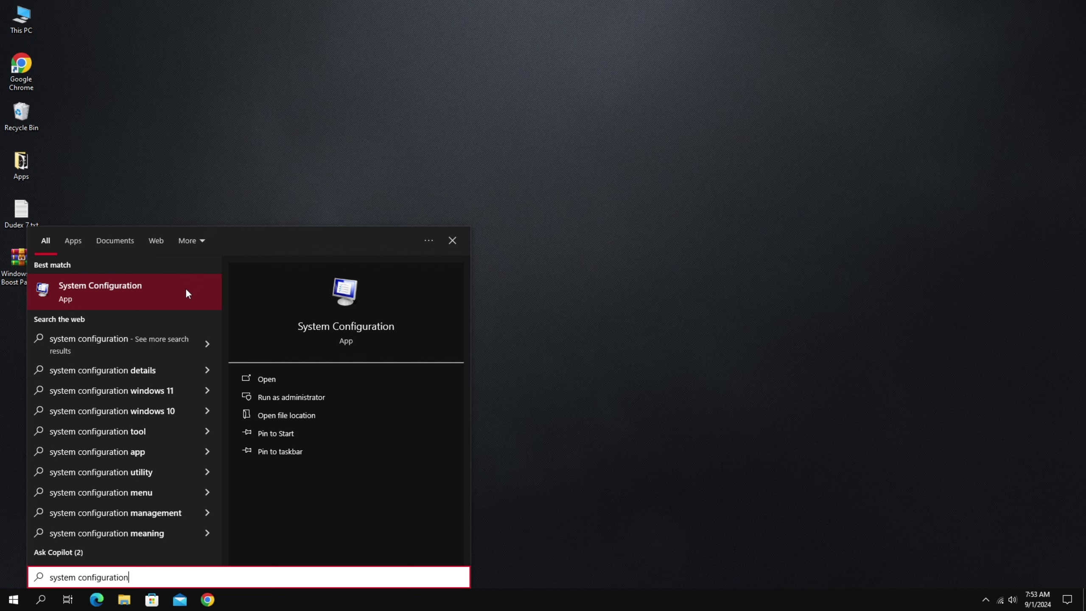
left_click(187, 290)
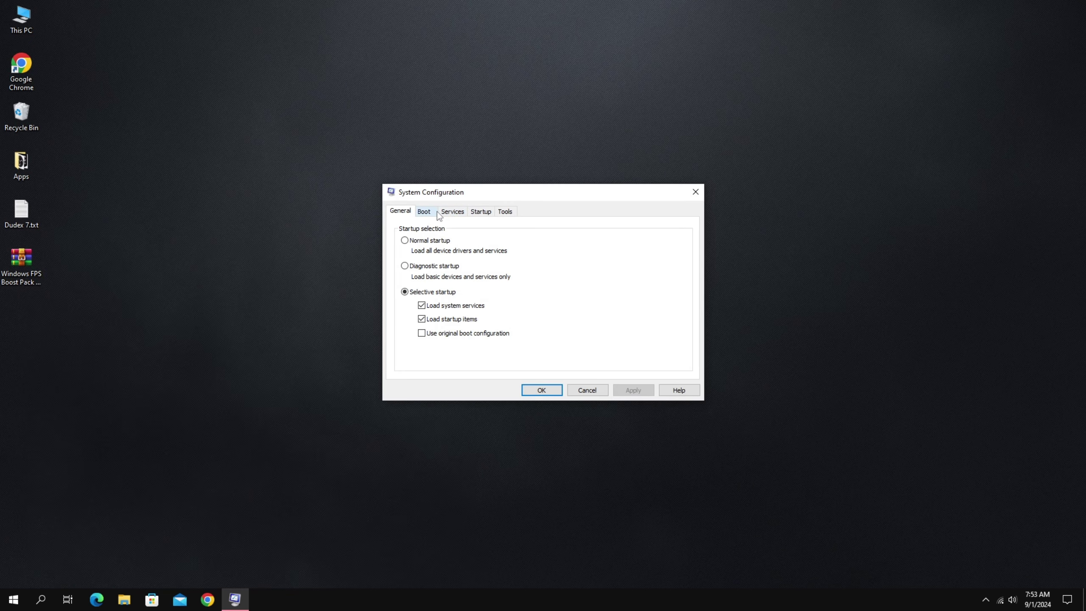
Hide all Microsoft services and disable the CxAudioSvc, CxUtilSvc and MSPCManager Service (Store) services.
left_click(447, 211)
left_click(396, 369)
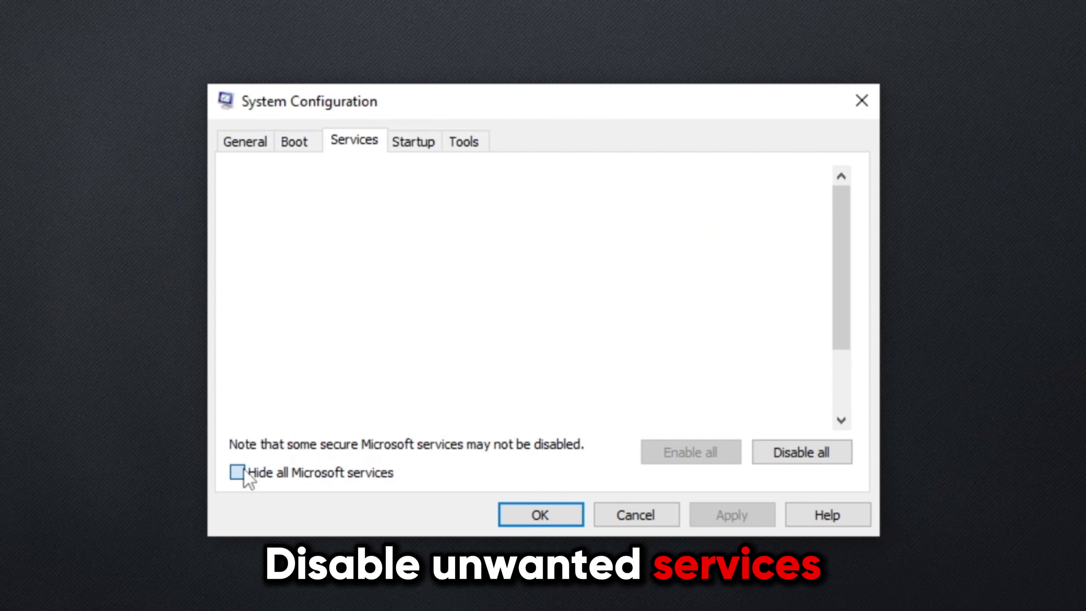
left_click(246, 327)
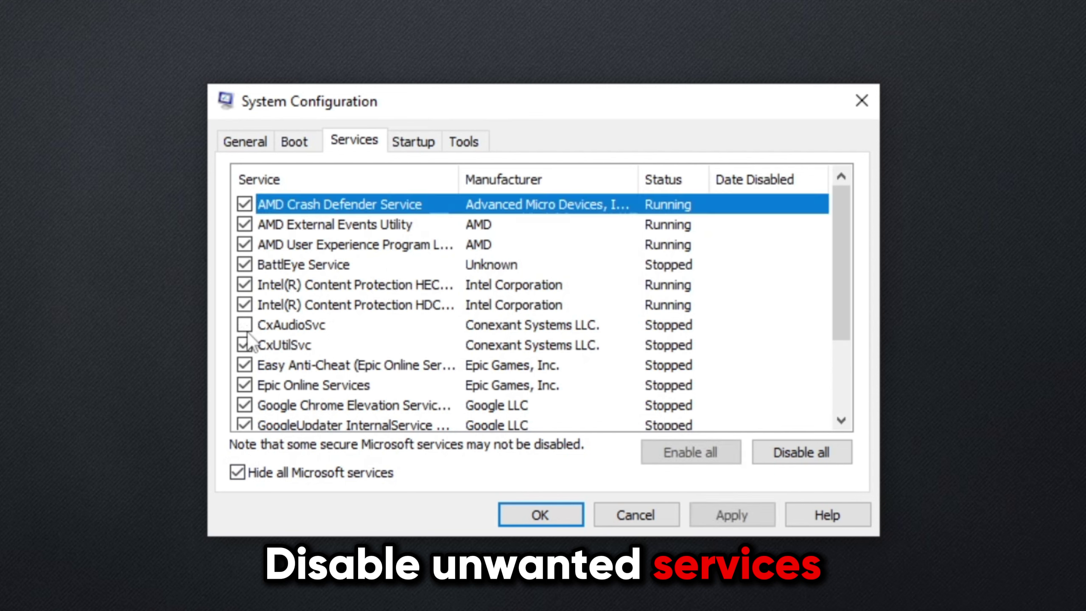
left_click(247, 345)
scroll(282, 338, "down", 2)
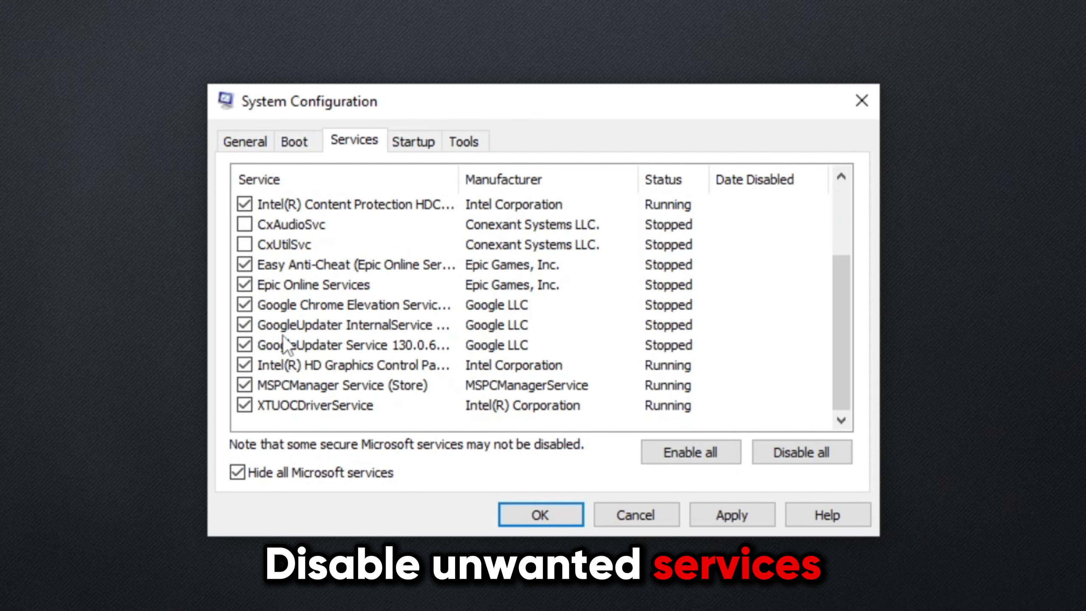
left_click(244, 405)
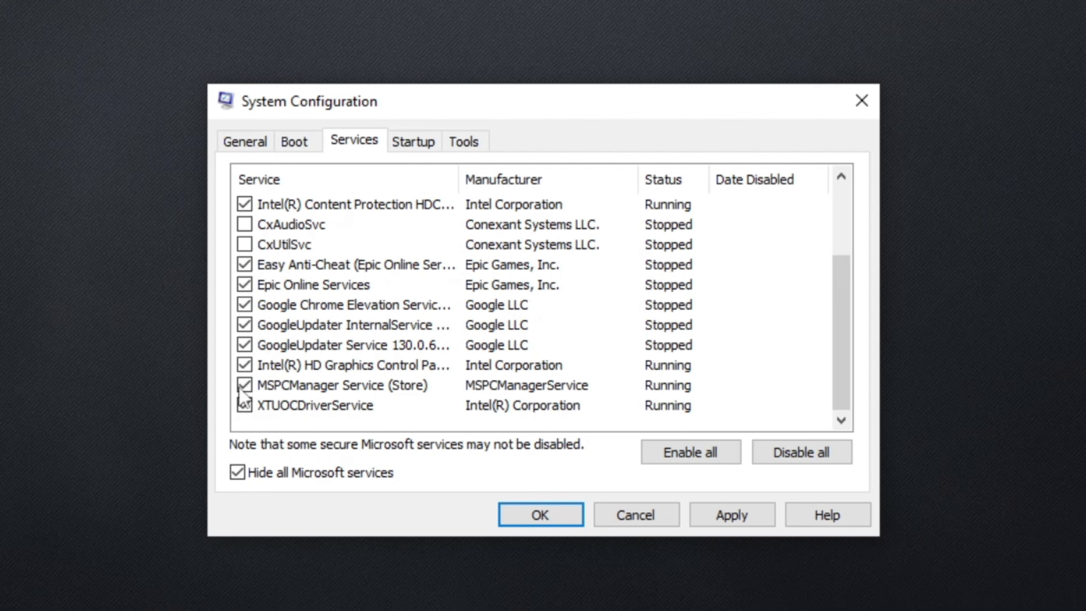
left_click(245, 387)
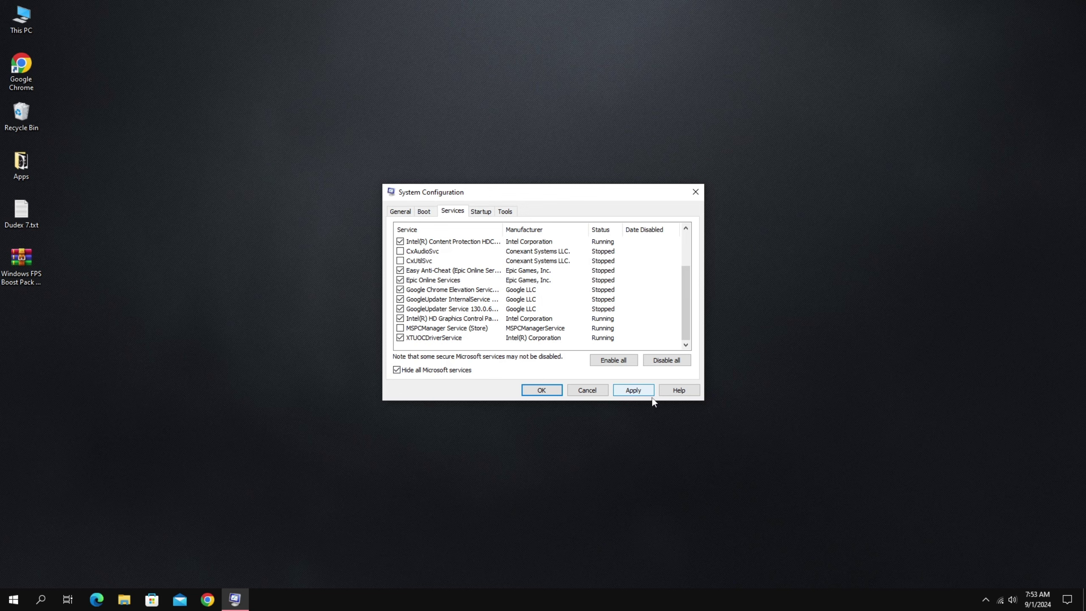
Apply the service changes and exit System Configuration without restarting the computer.
left_click(731, 514)
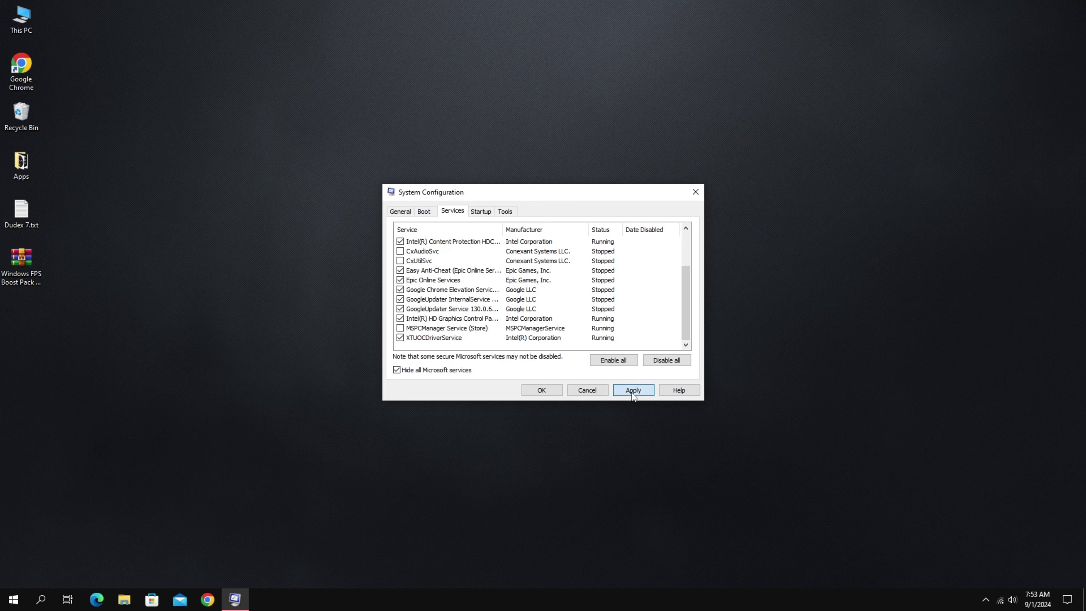
left_click(523, 389)
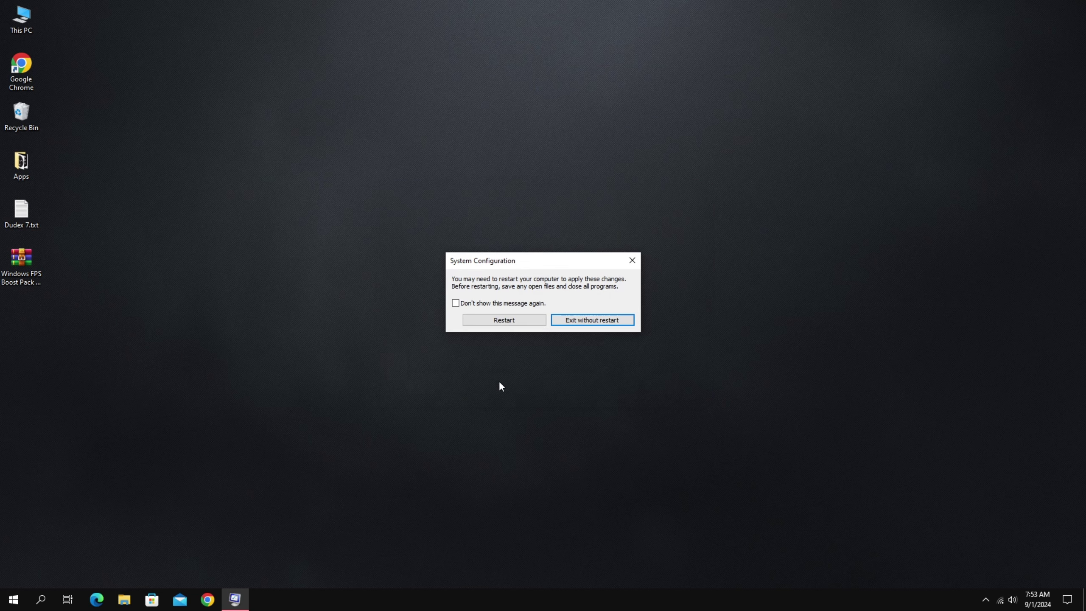
left_click(610, 322)
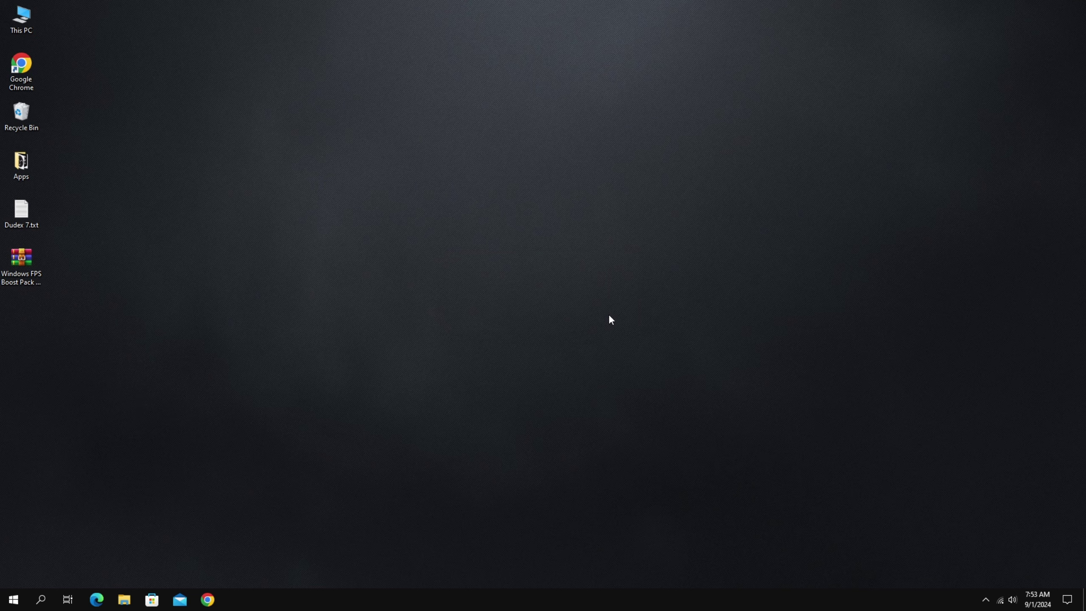
Search Windows for "startup" and open the Startup Apps settings.
key("super")
type("startup")
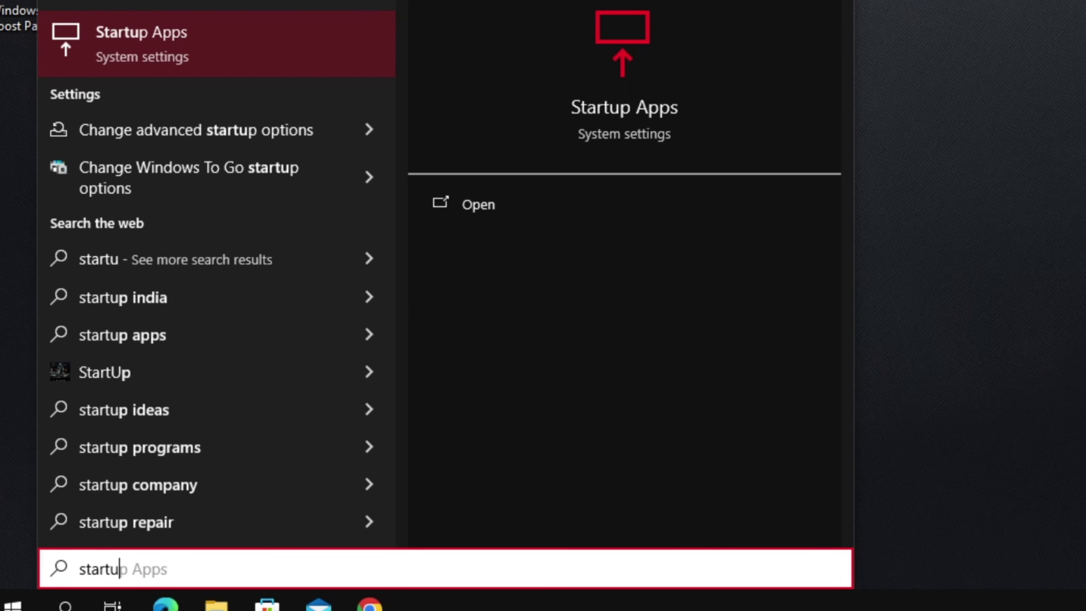
left_click(225, 41)
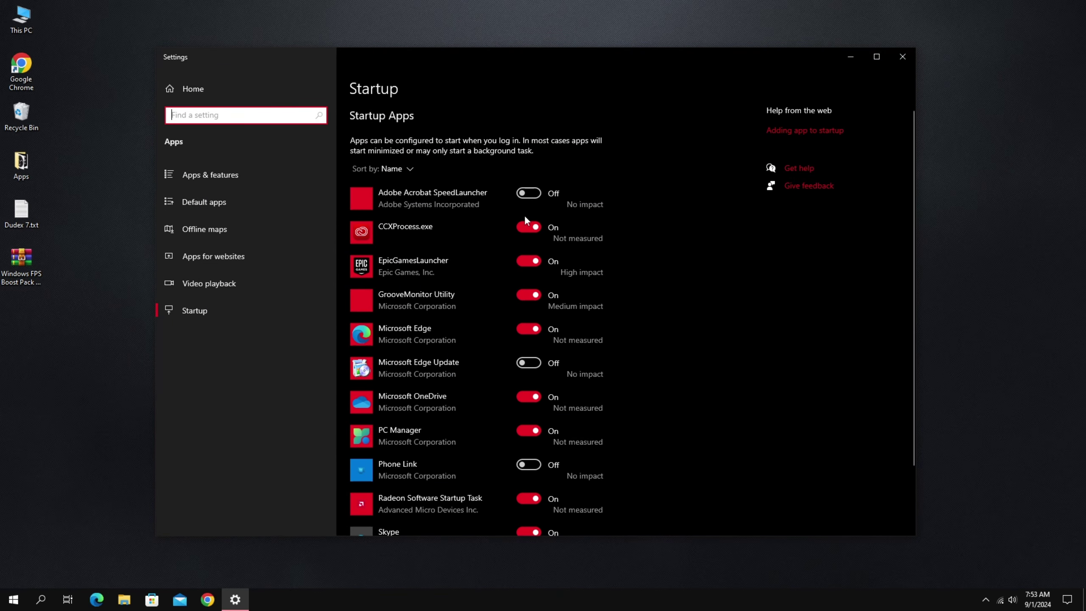
Turn off the startup apps CCXProcess.exe, Microsoft Edge, Microsoft OneDrive and Skype, and close Settings.
left_click(529, 226)
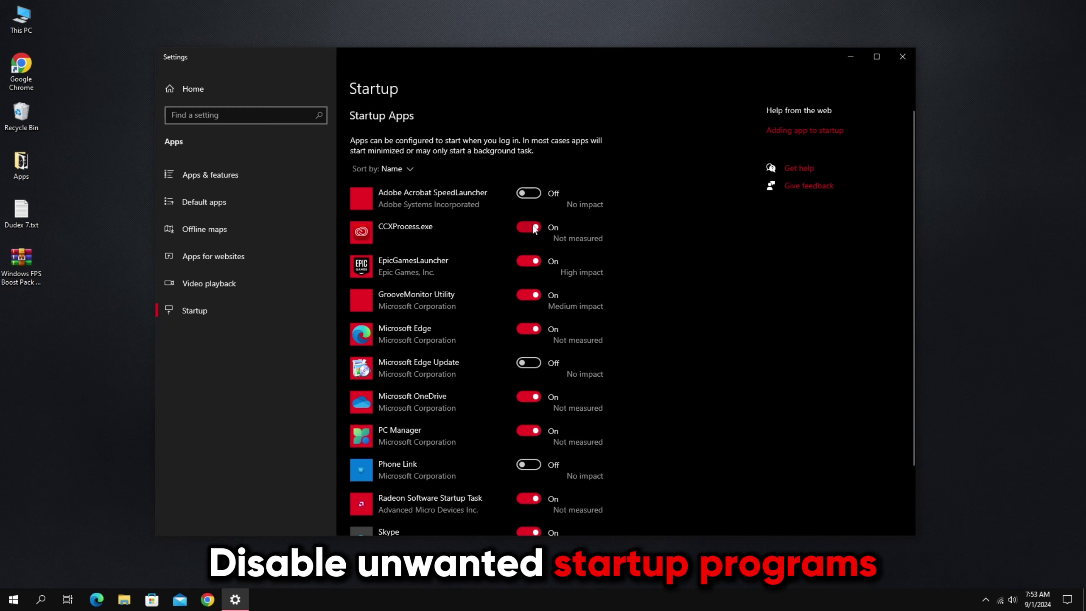
left_click(532, 331)
scroll(535, 338, "down", 2)
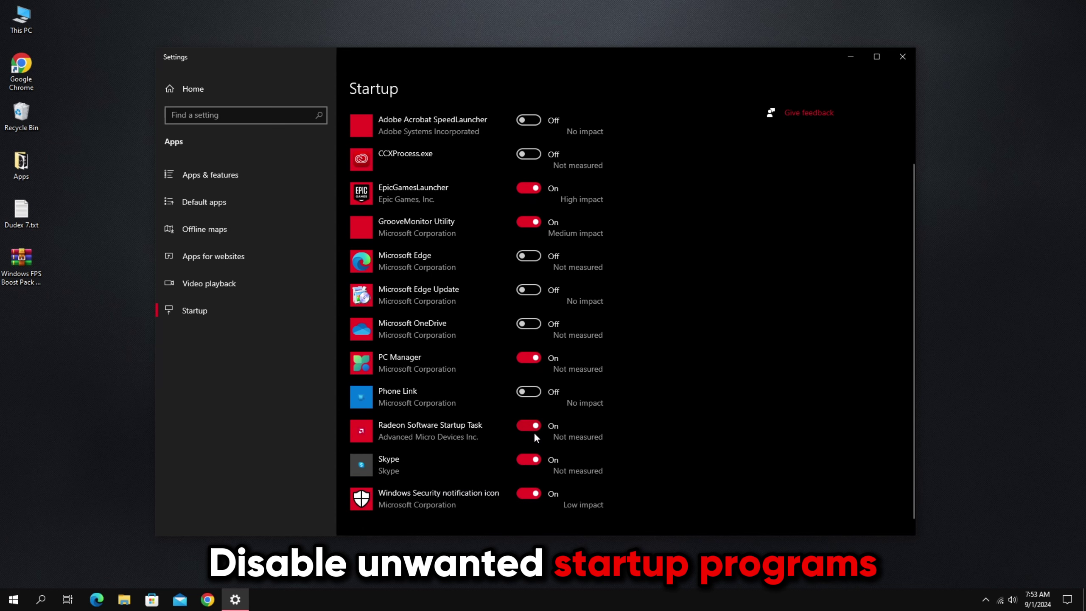
left_click(535, 460)
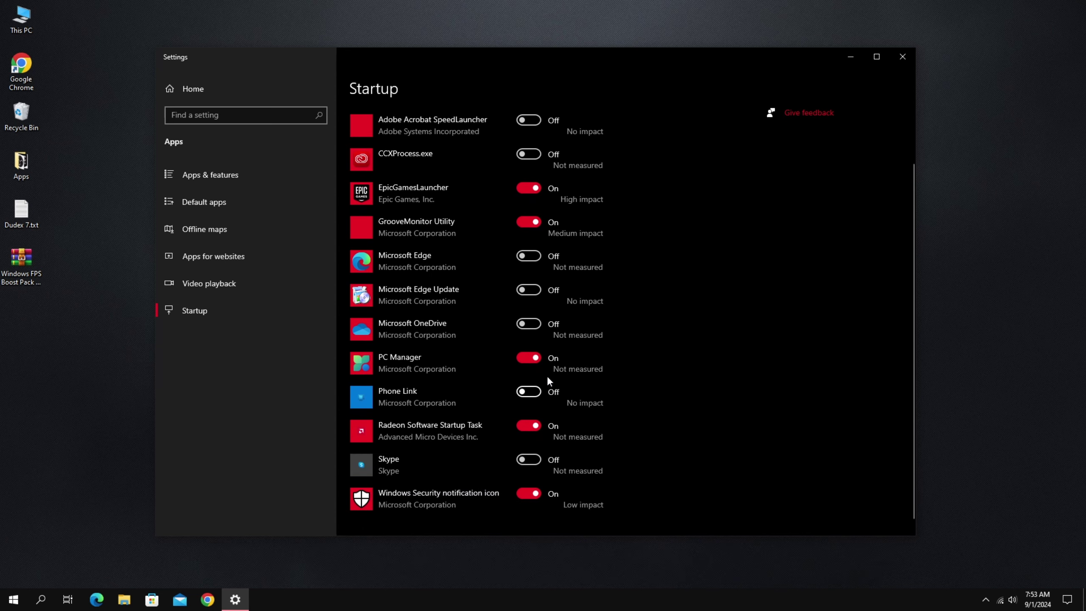
scroll(552, 295, "up", 2)
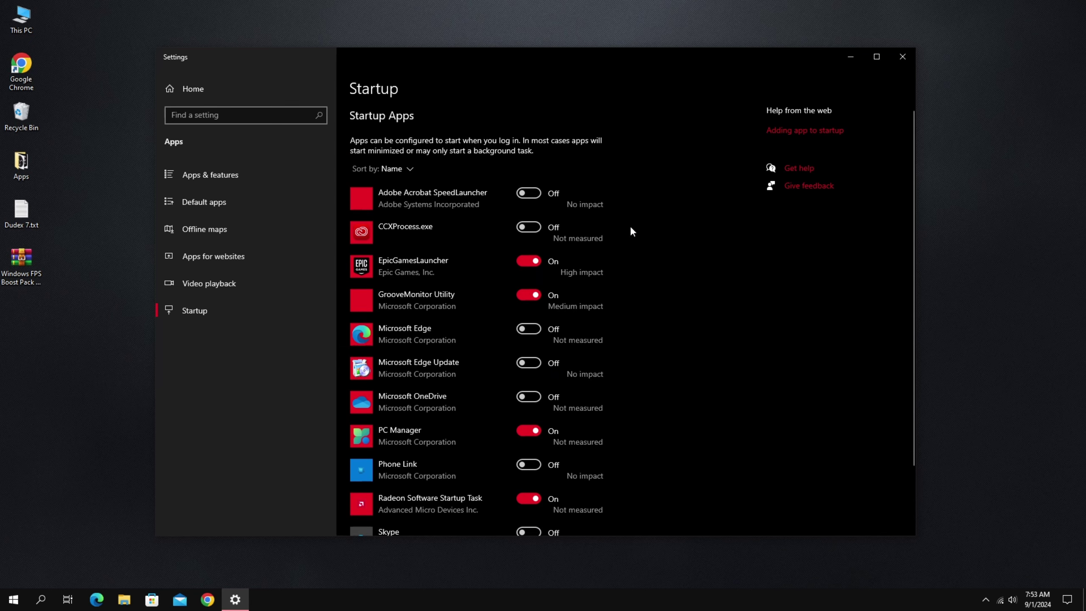
left_click(903, 59)
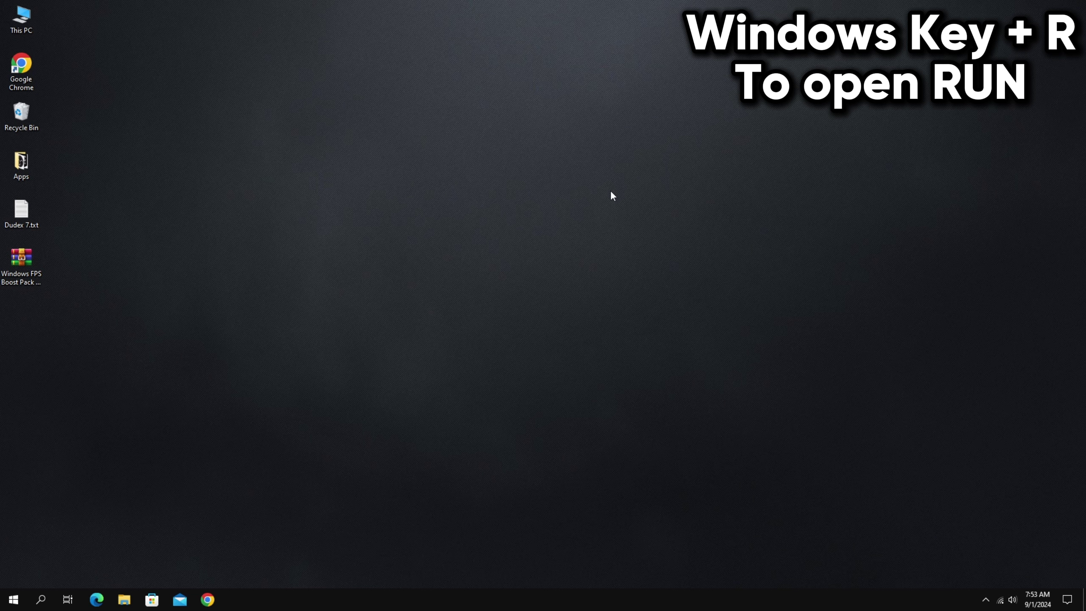
Open the Local Group Policy Editor by running gpedit.msc.
key("super+r")
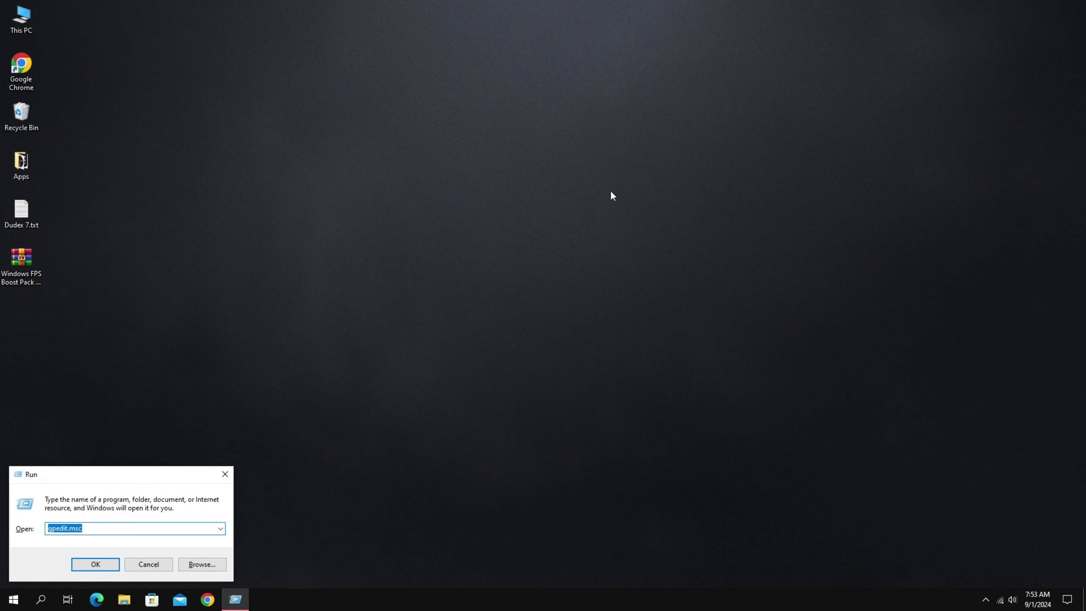
type("g")
key("BackSpace")
type("gped")
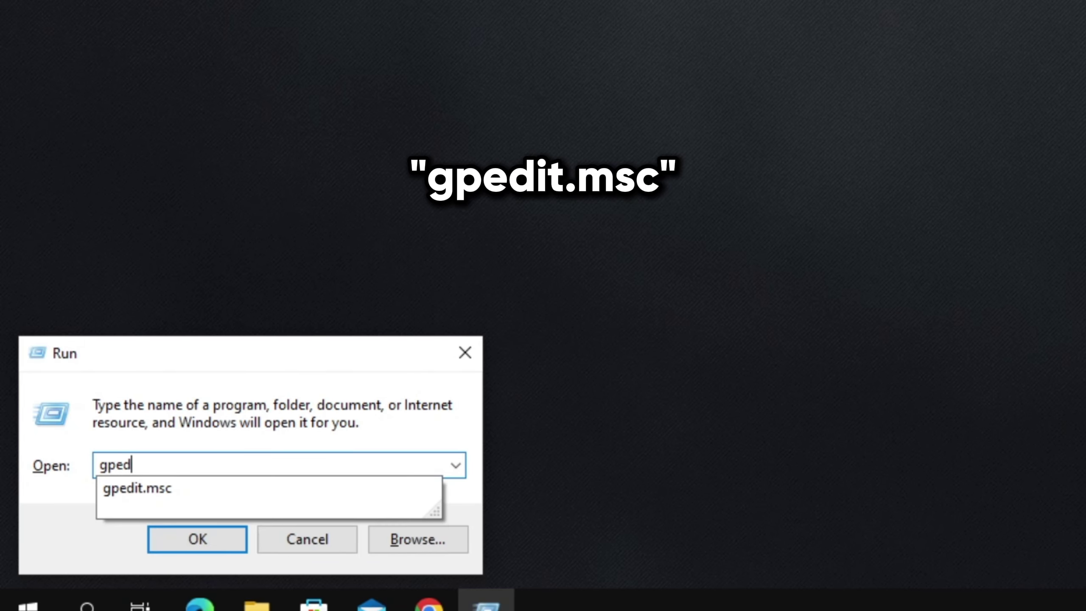
type("it.msc")
key("Return")
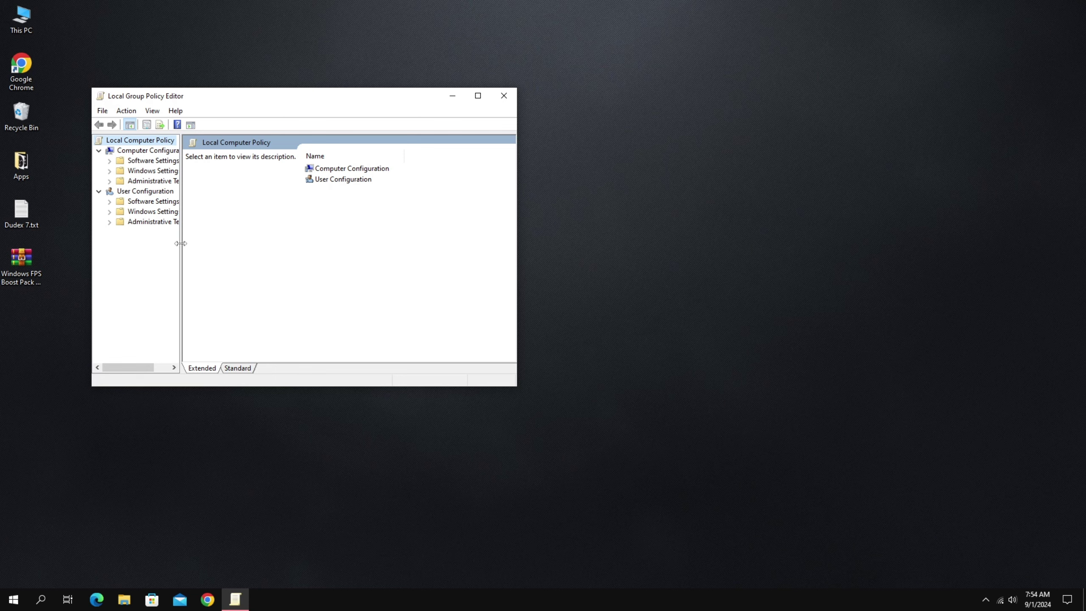
Widen the policy tree and open App Privacy in Computer Configuration > Administrative Templates > Windows Components.
left_click_drag(181, 243, 219, 240)
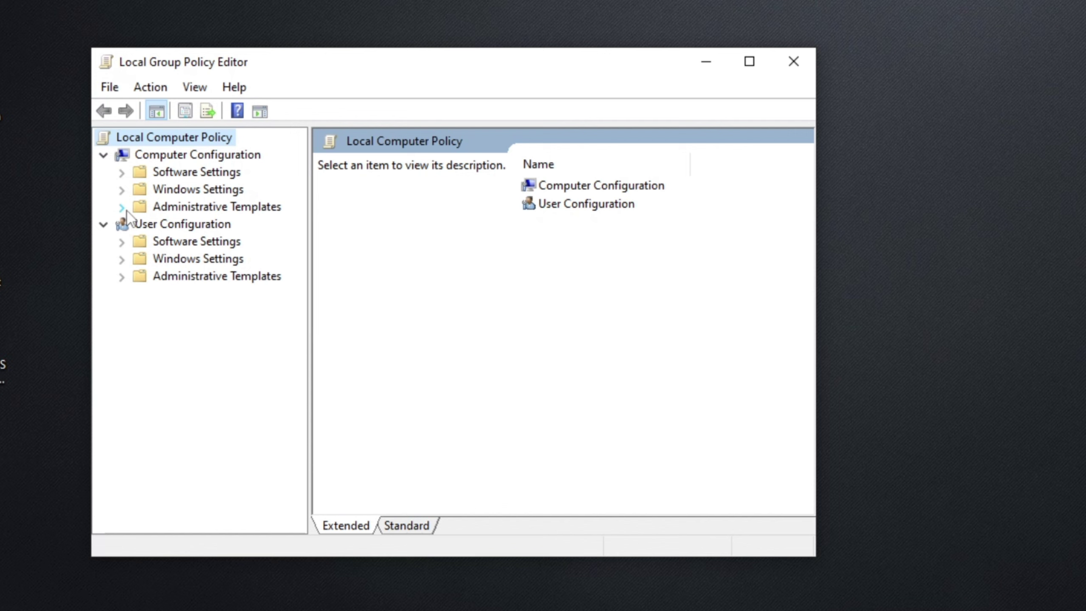
left_click(110, 182)
left_click(156, 329)
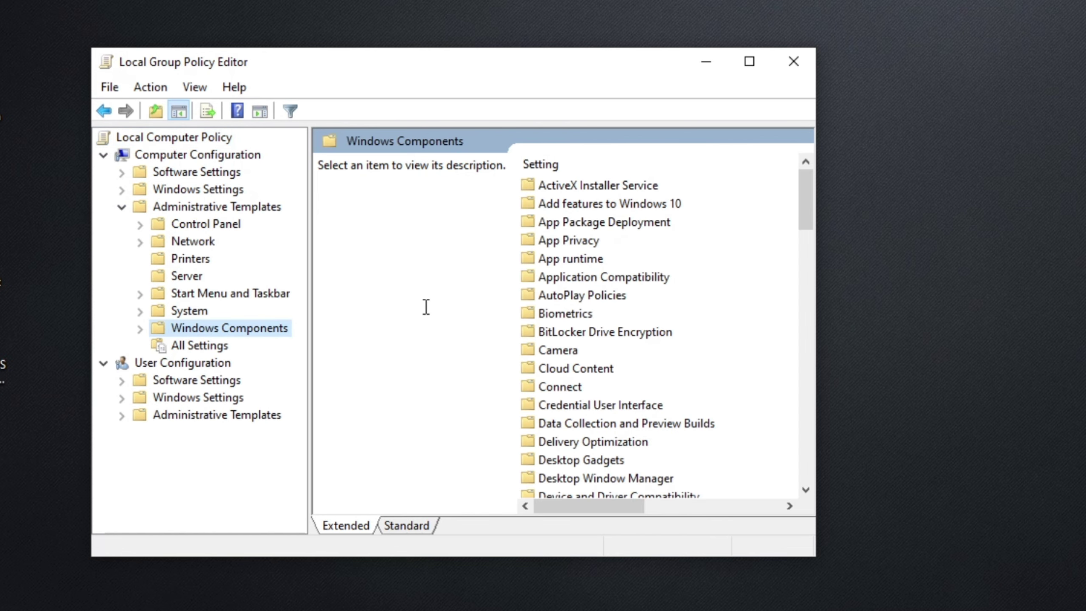
double_click(567, 243)
scroll(592, 325, "down", 2)
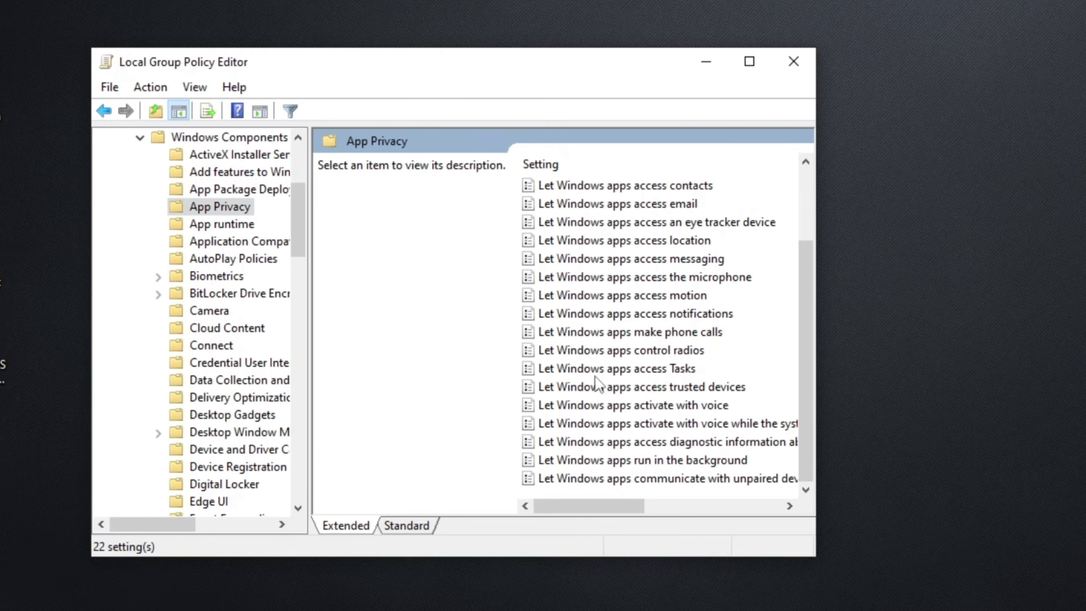
Enable the "Let Windows apps run in the background" policy with Force Deny for all apps, apply it, and close the policy editor.
double_click(645, 459)
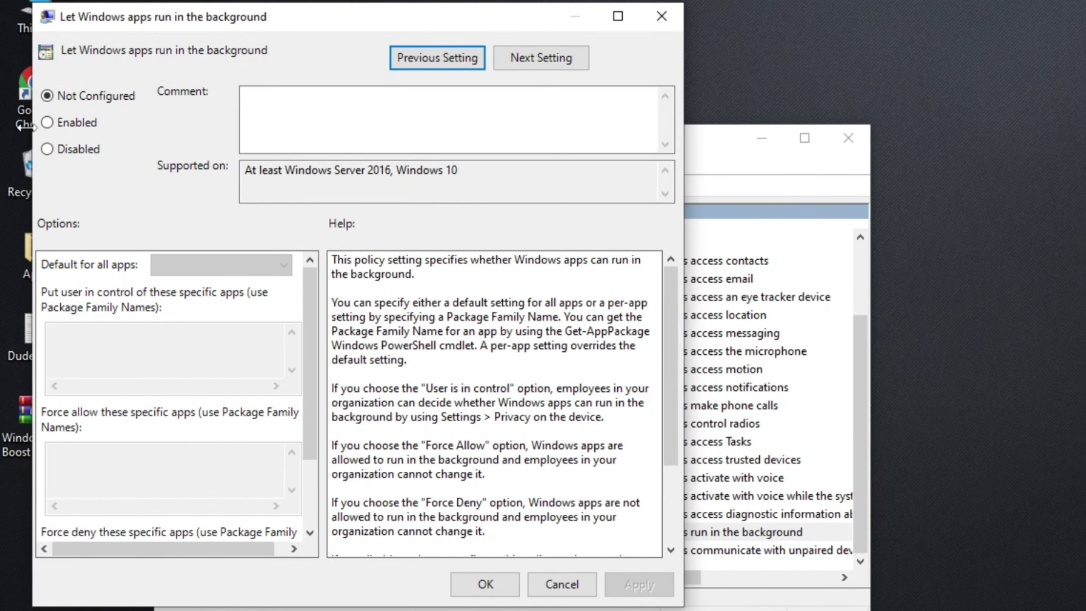
left_click(47, 122)
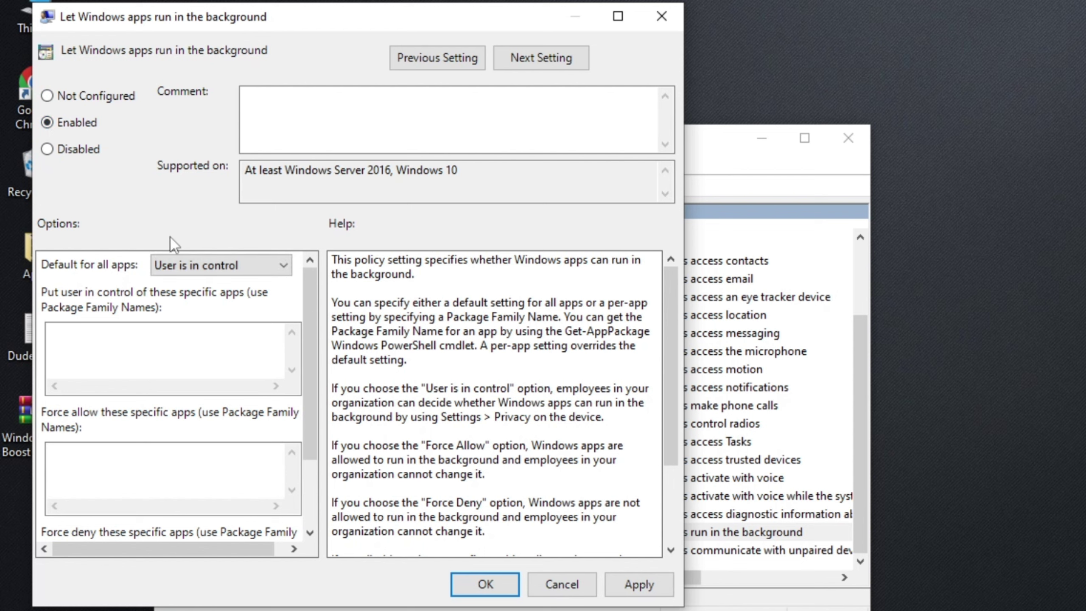
left_click(197, 265)
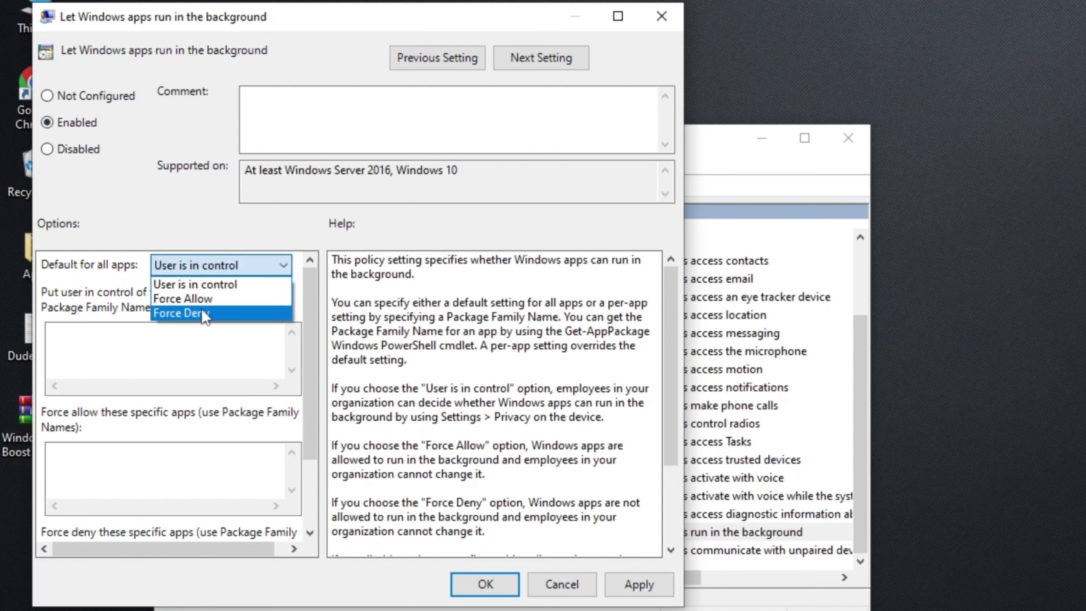
left_click(204, 315)
left_click(625, 593)
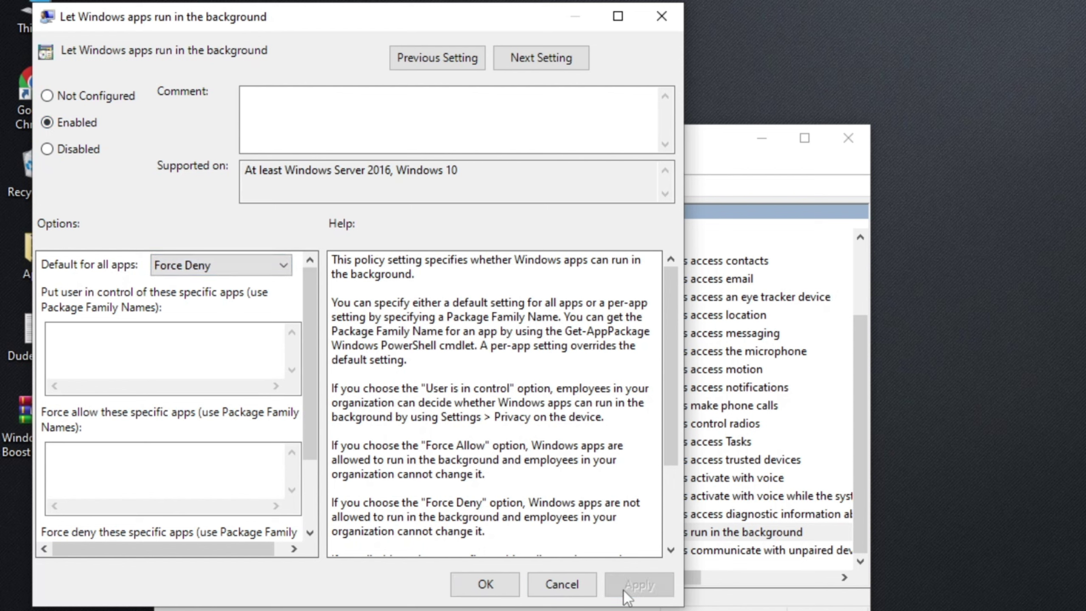
left_click(479, 584)
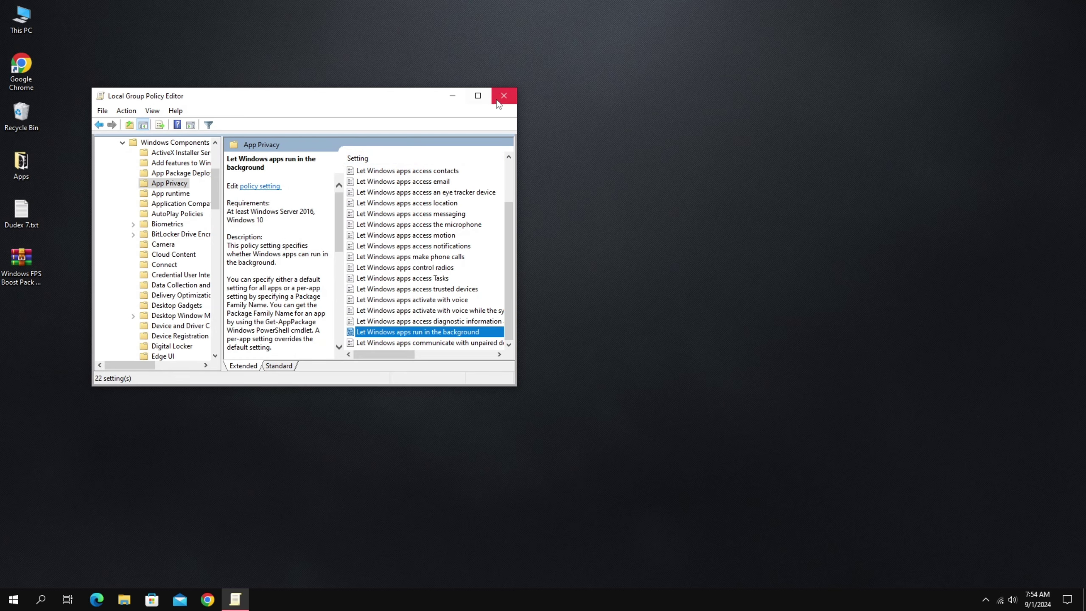
left_click(503, 96)
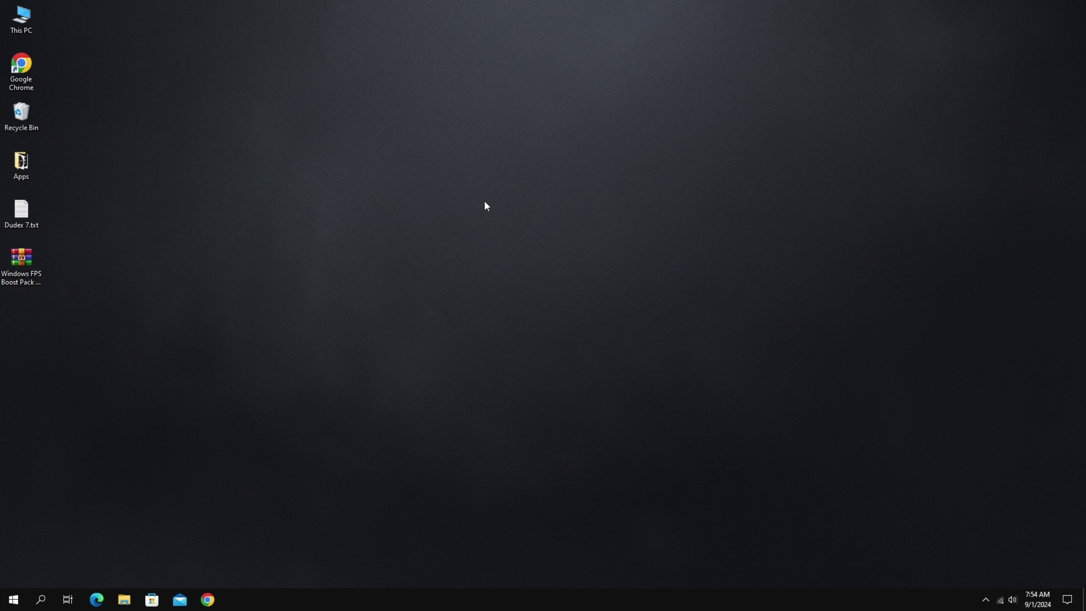
Search Windows for "performance" and open the settings to adjust the appearance and performance of Windows.
key("super")
type("pe")
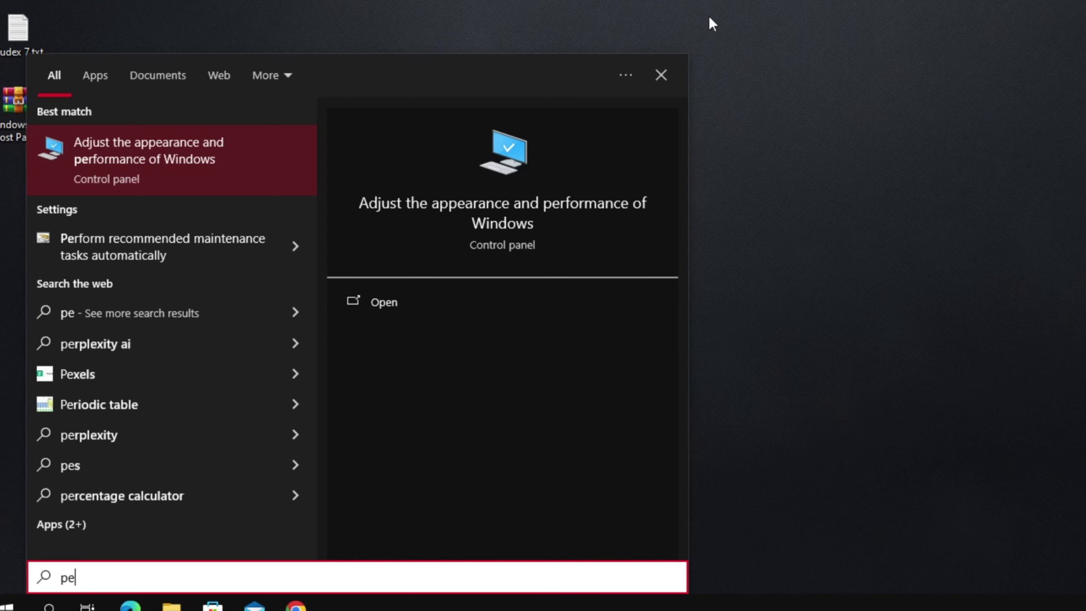
type("rformance")
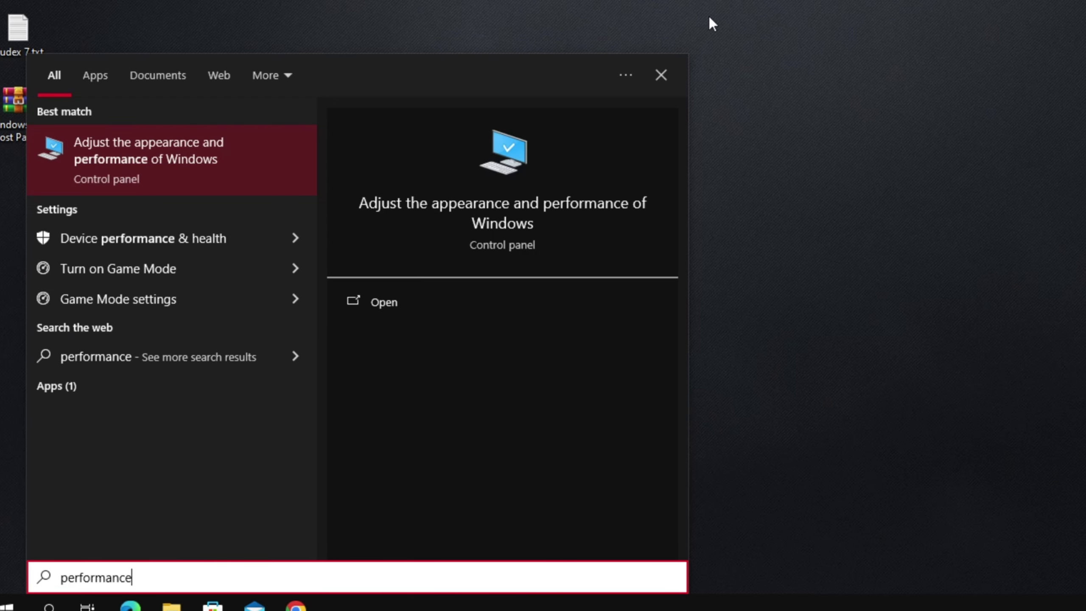
left_click(261, 147)
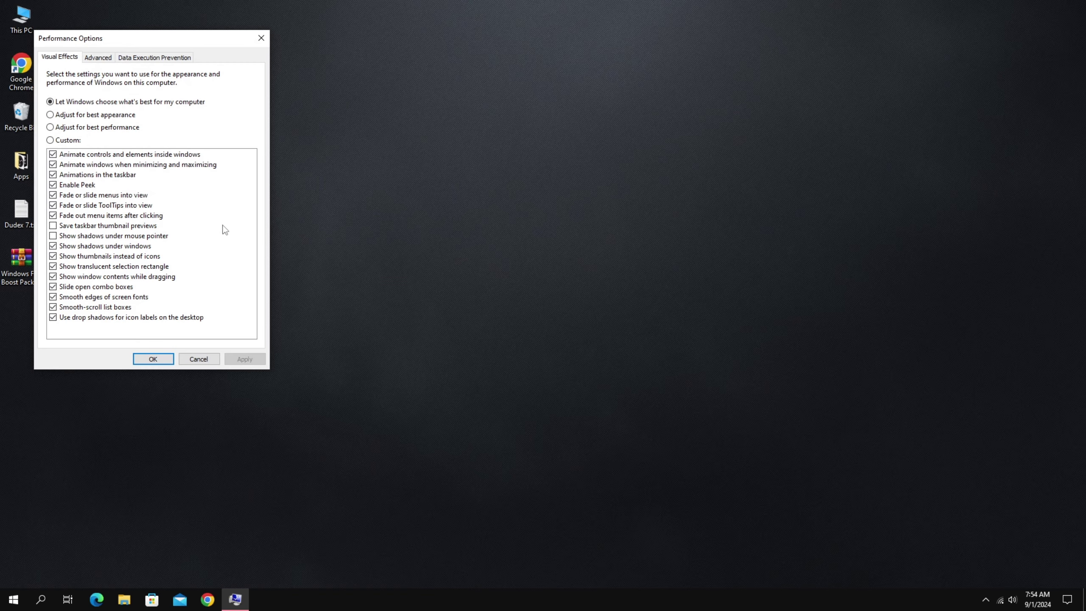
Adjust visual effects for best performance, keeping only thumbnails instead of icons and smooth edges of screen fonts enabled.
left_click(60, 129)
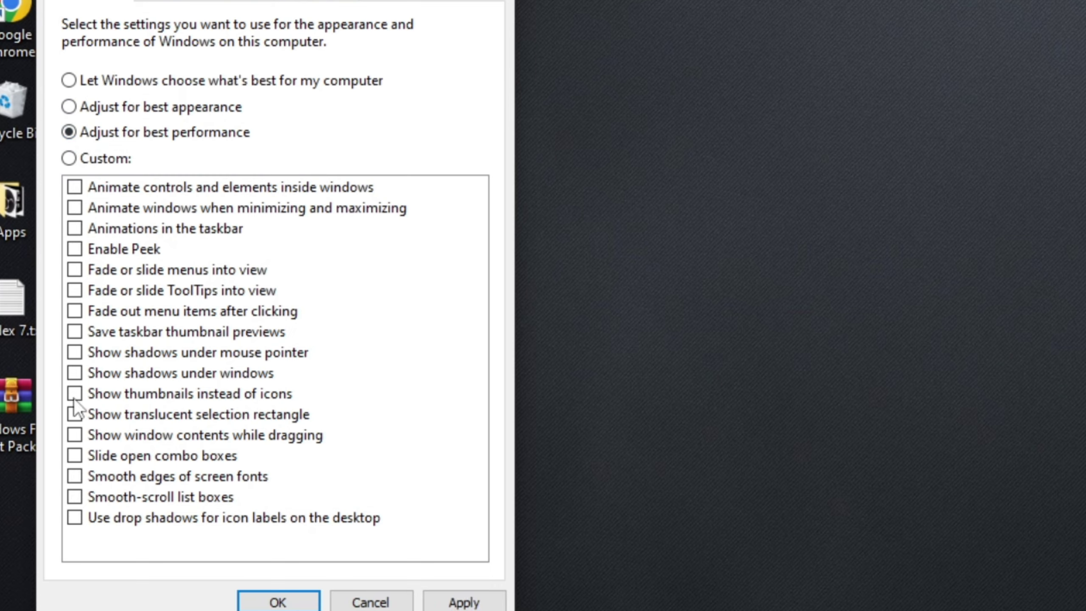
left_click(75, 400)
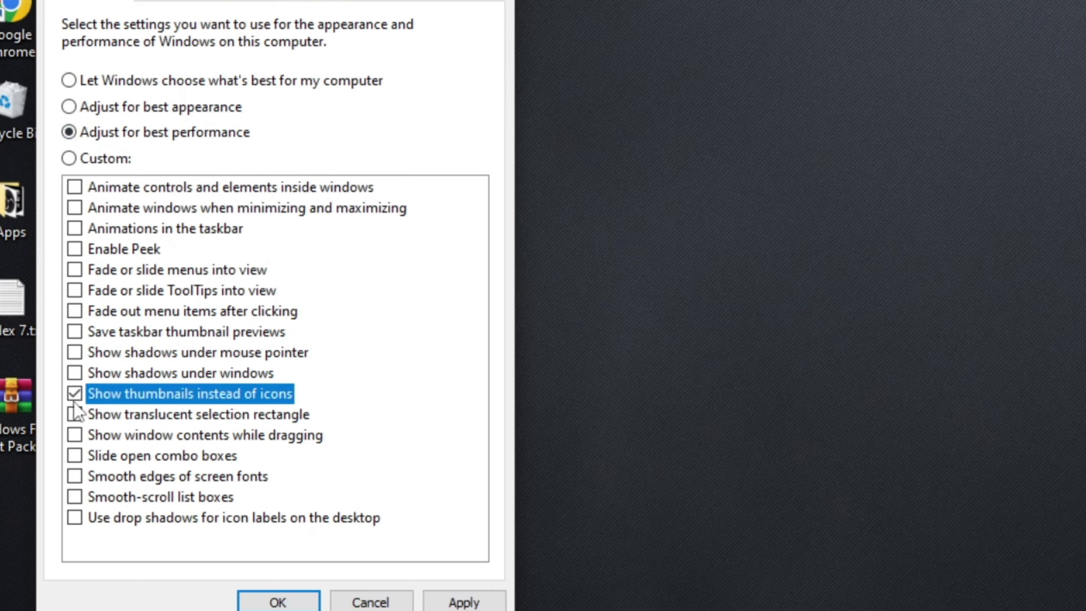
left_click(77, 477)
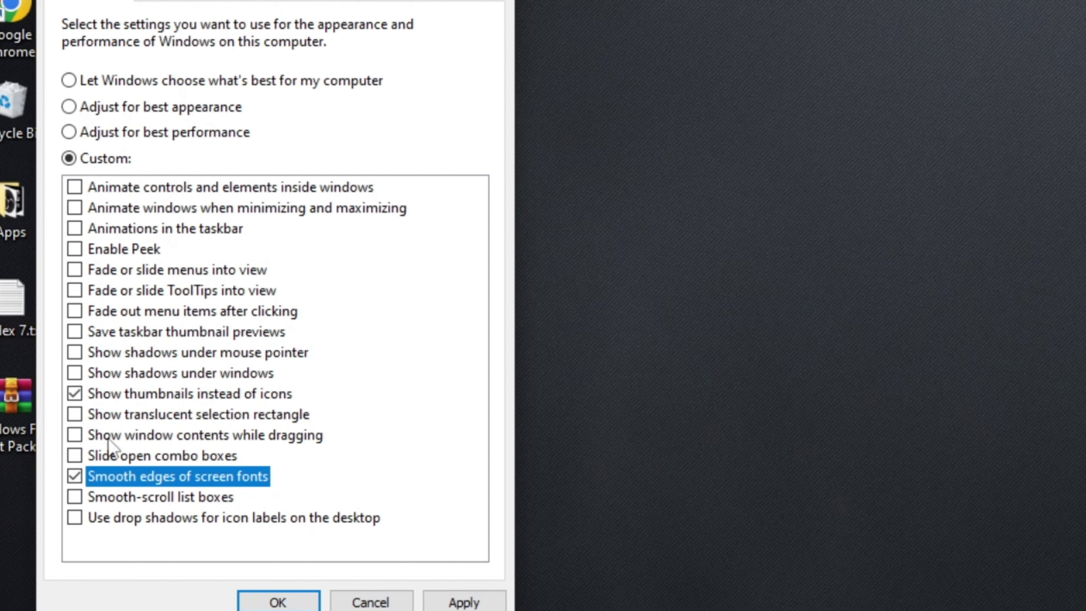
Turn off automatic paging file management in the virtual memory settings and give drive C: a custom initial size of 1361 MB.
left_click(109, 46)
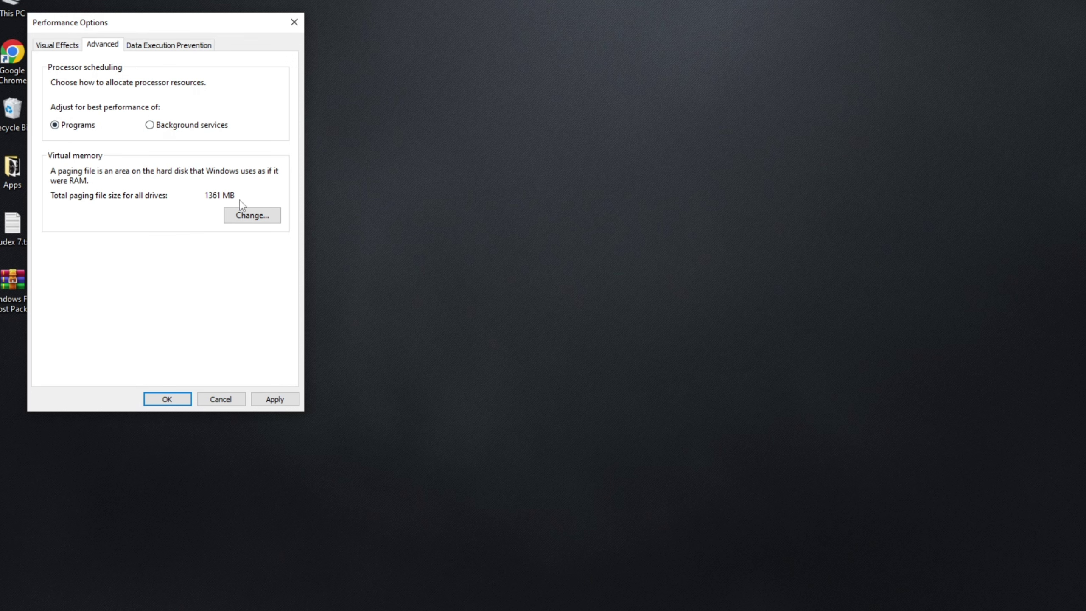
left_click(246, 214)
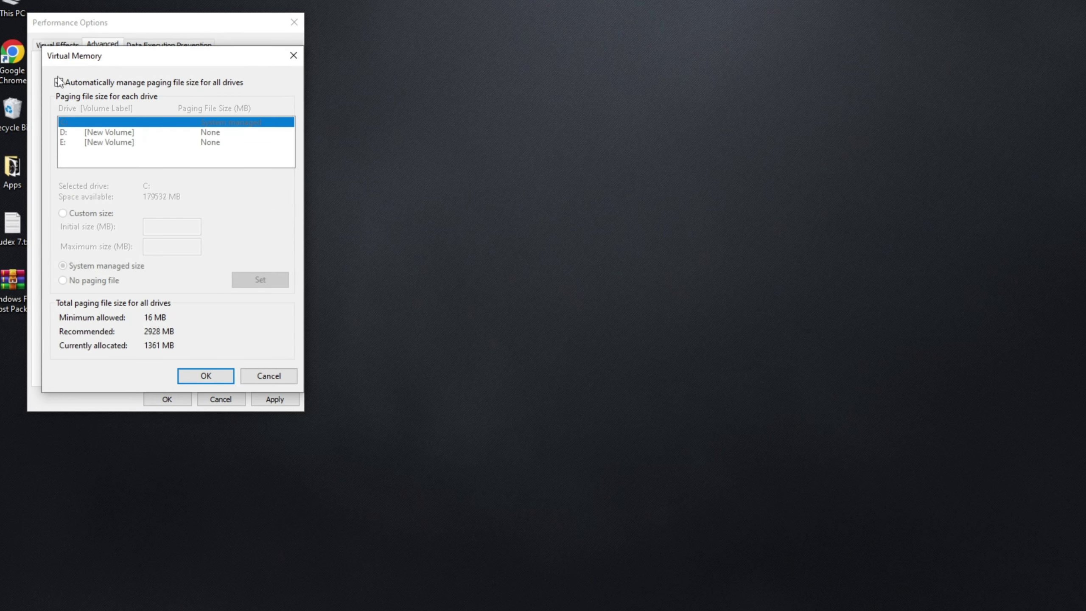
left_click(58, 82)
left_click(63, 213)
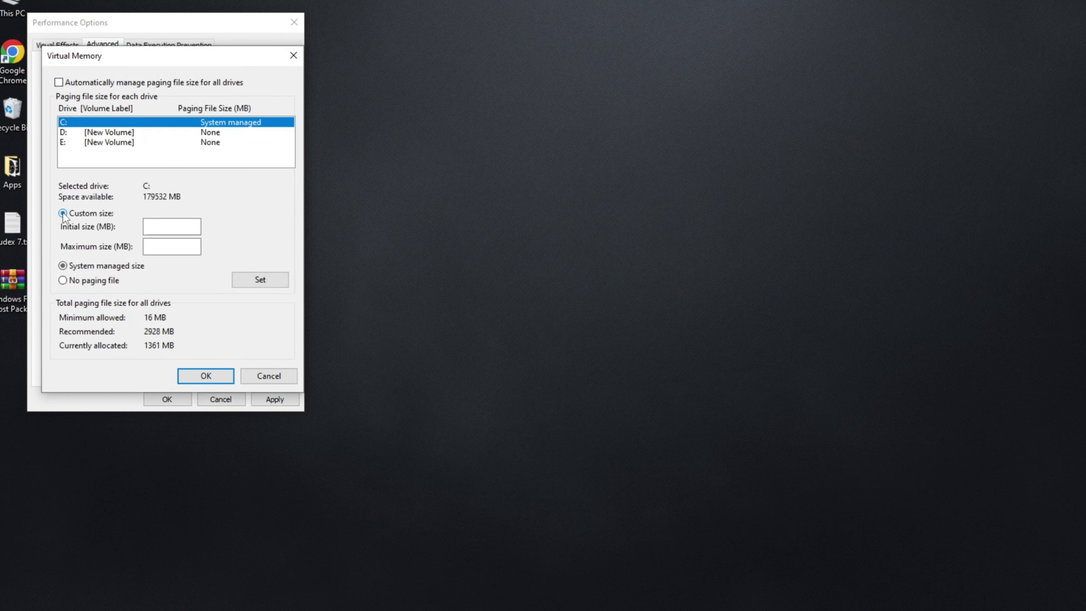
left_click(154, 227)
type("1361")
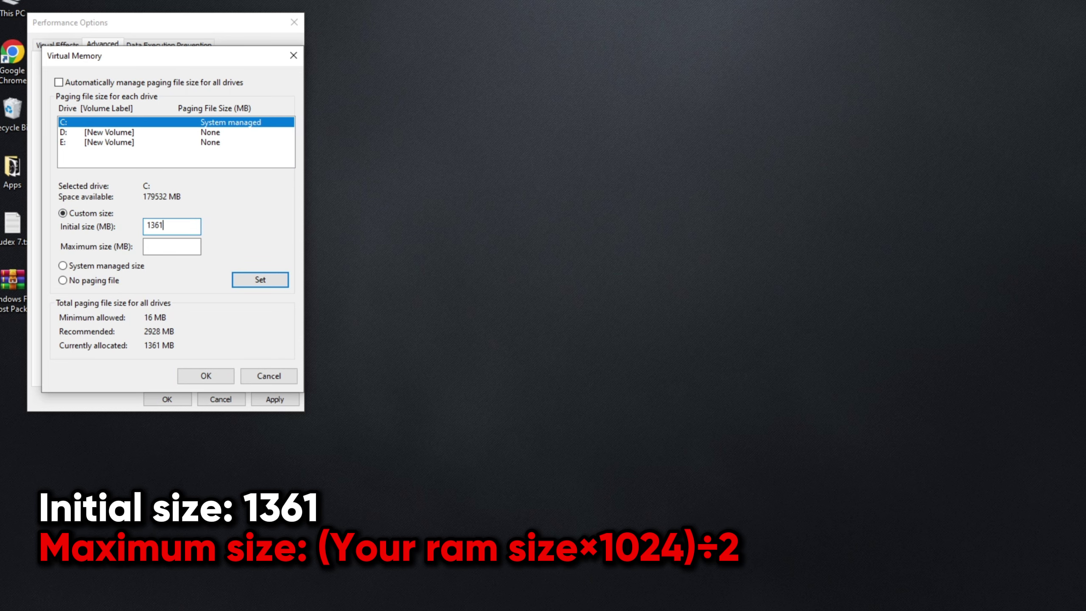
left_click(175, 247)
Search Windows for "calculator" and open the Calculator app.
key("super")
type("calc")
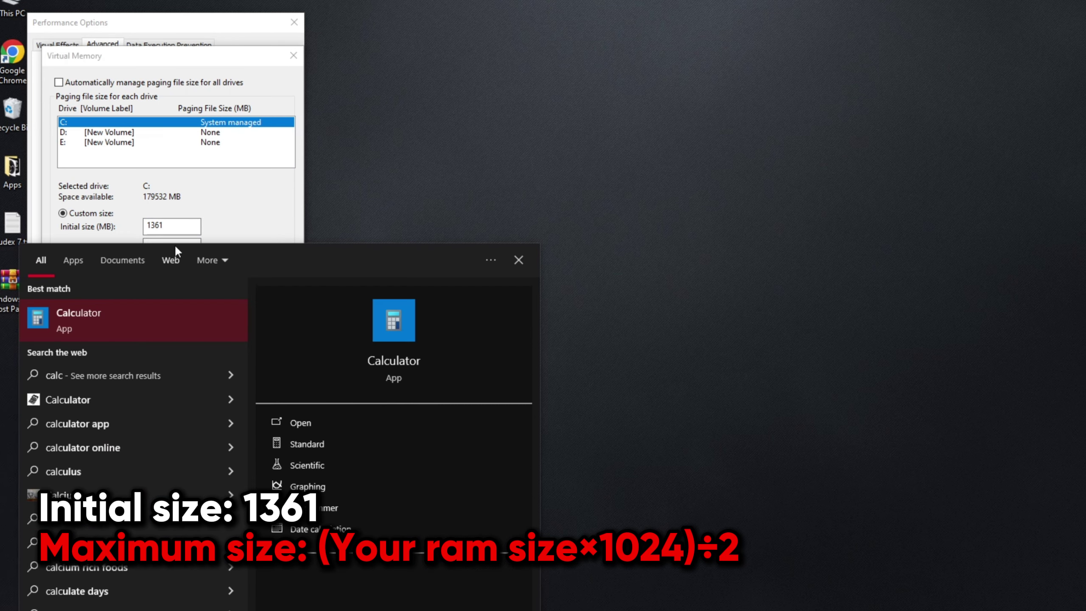
type("ulator")
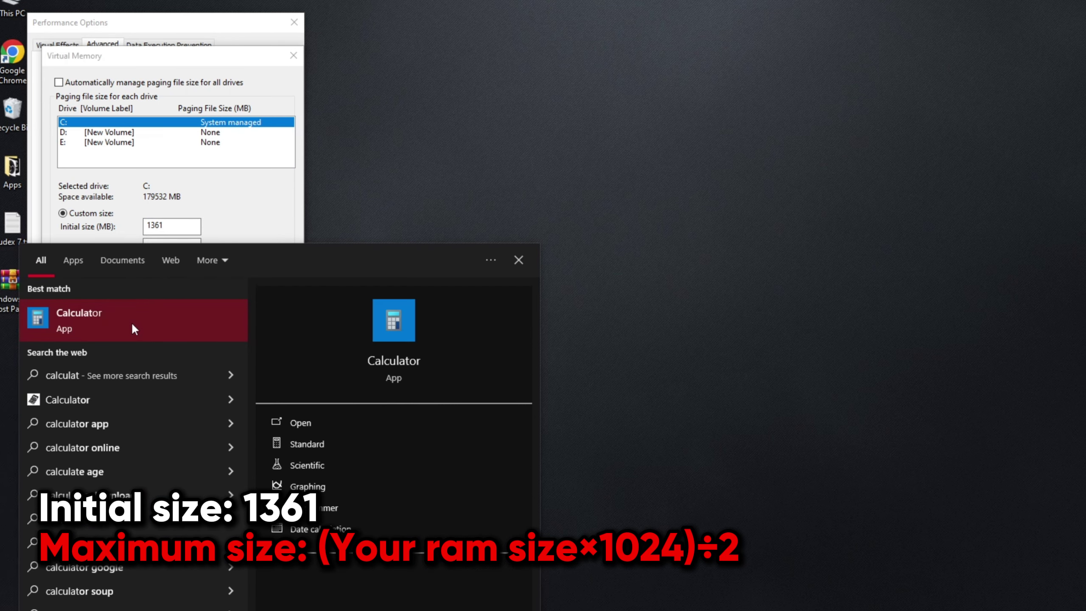
left_click(134, 325)
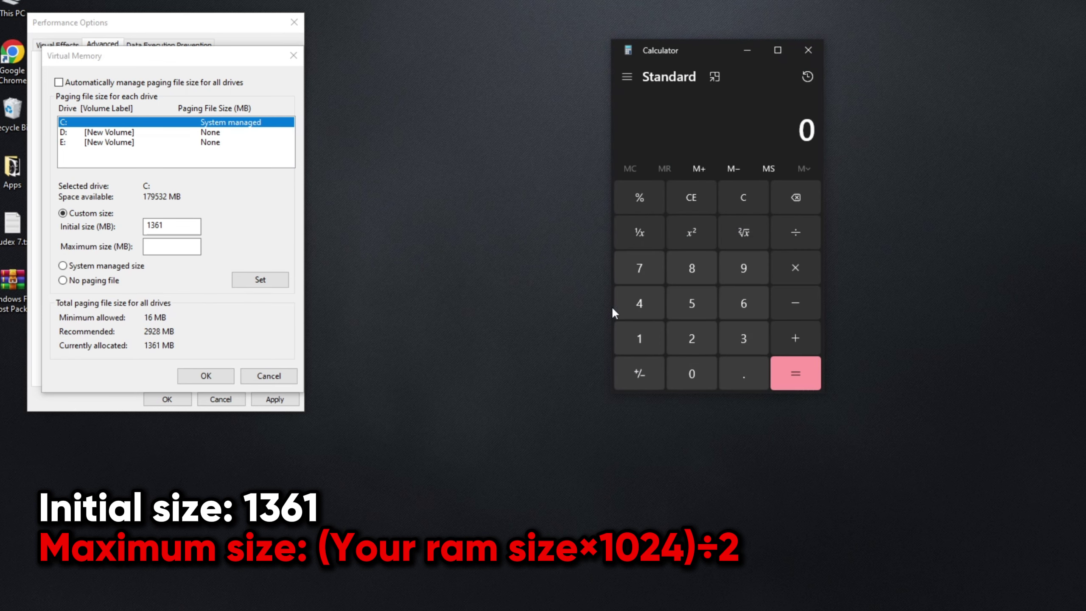
Calculate the maximum paging file size by multiplying 16 by 1024 and dividing the result by 2.
left_click(640, 339)
left_click(740, 312)
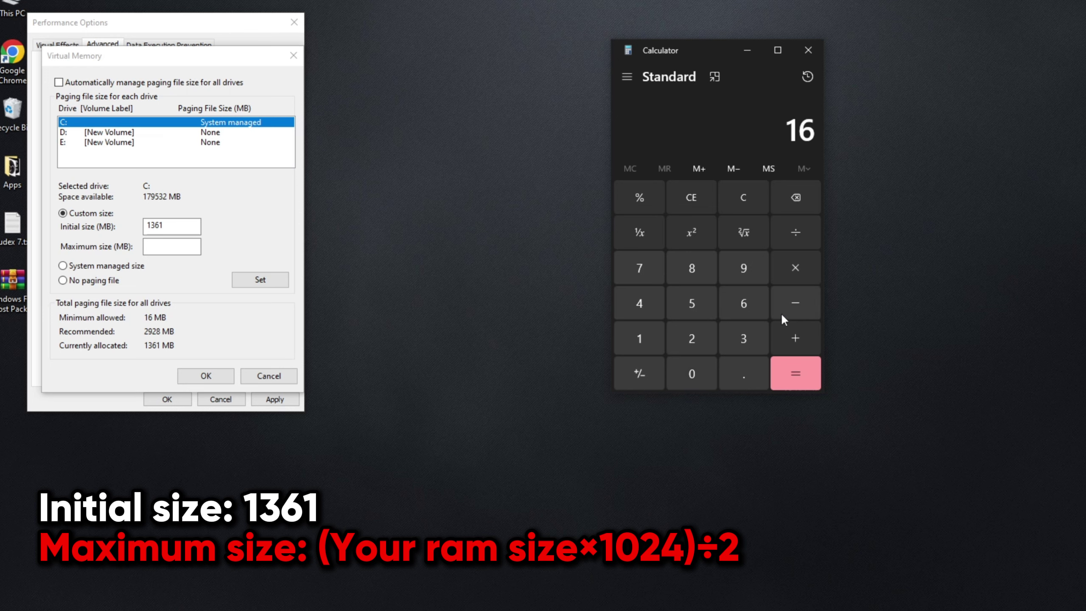
left_click(790, 271)
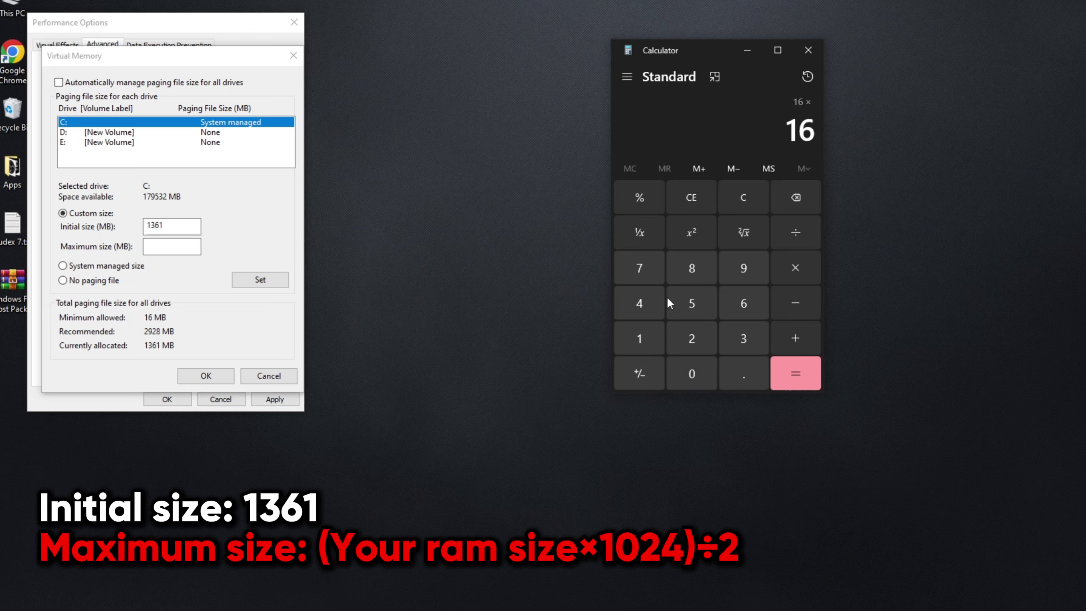
left_click(651, 340)
left_click(689, 368)
left_click(688, 342)
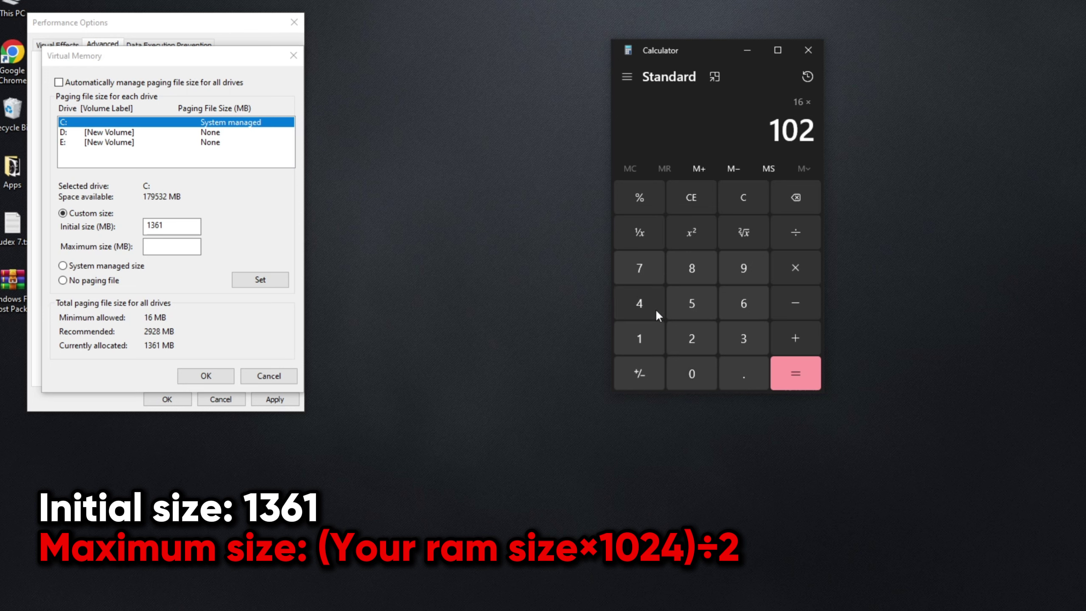
left_click(648, 306)
left_click(811, 379)
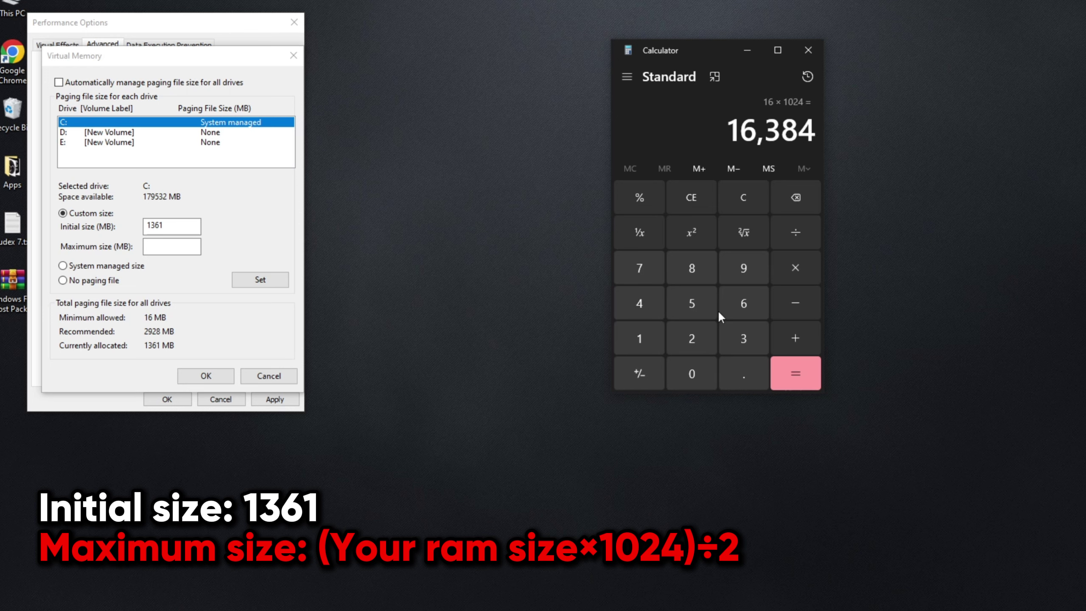
left_click(796, 231)
left_click(701, 336)
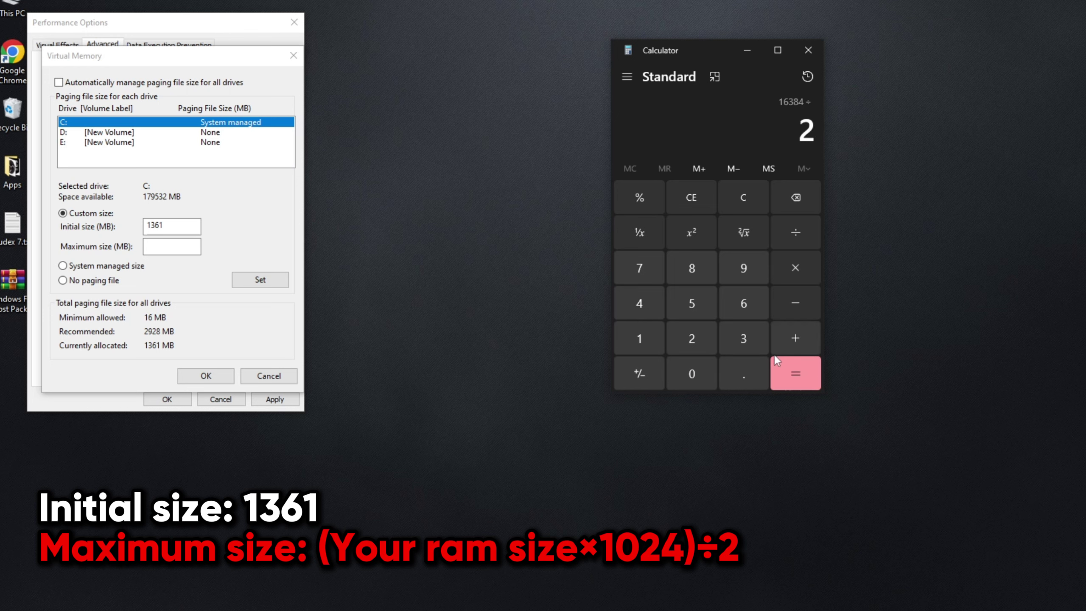
left_click(807, 377)
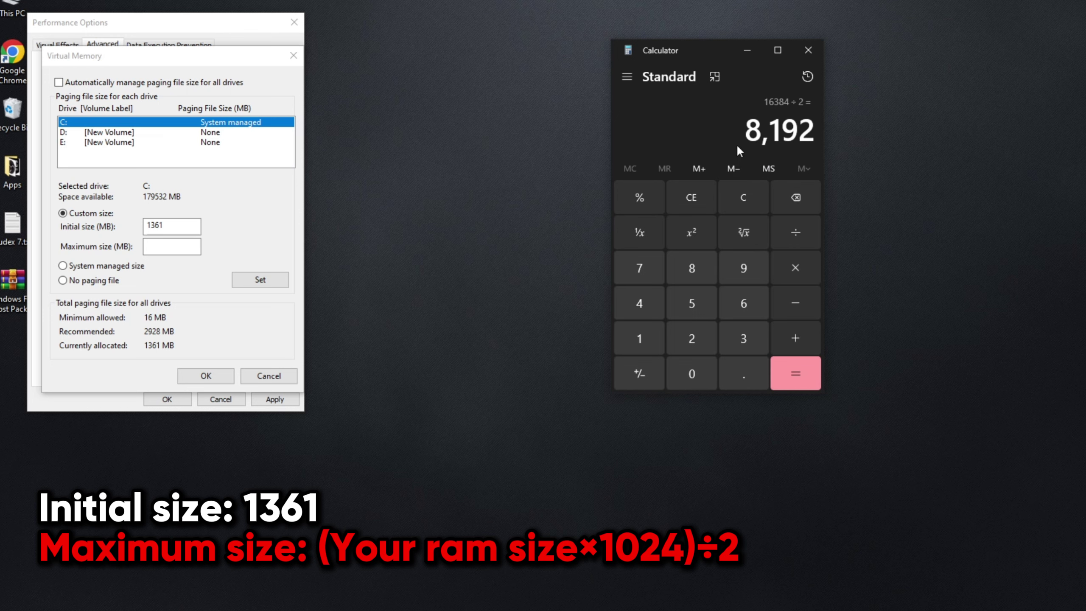
Set drive C:'s maximum paging file size to 8192 MB, apply the performance options, and close the dialogs and Calculator.
left_click(164, 245)
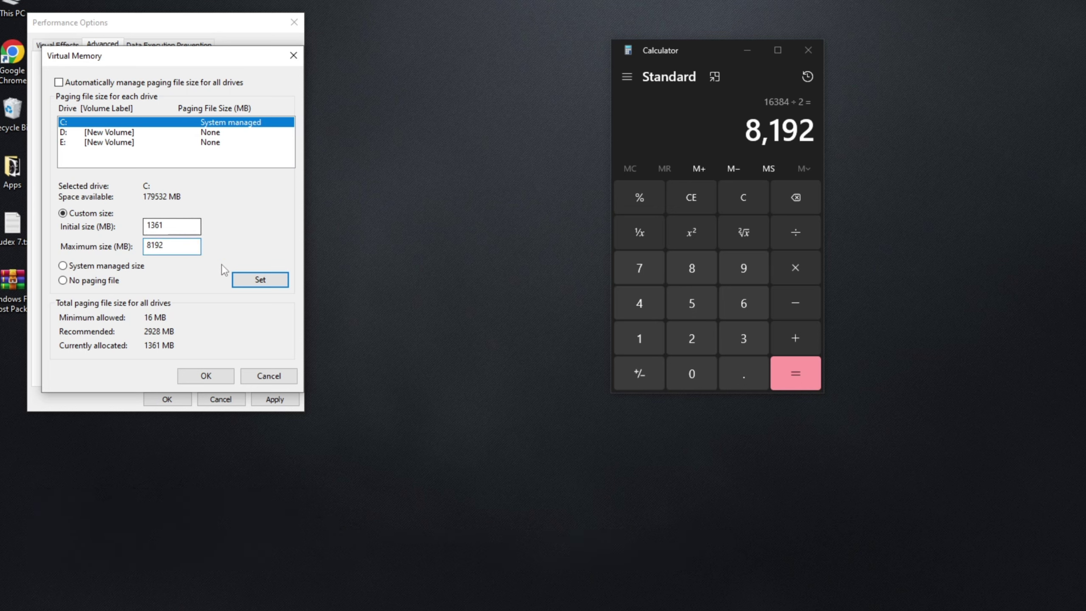
left_click(262, 280)
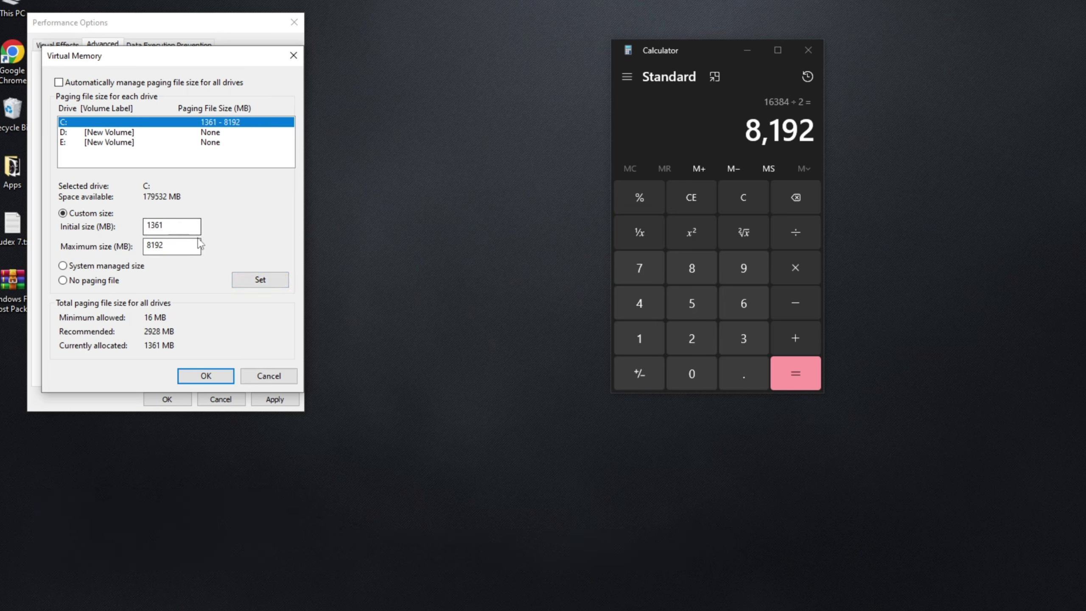
left_click(205, 376)
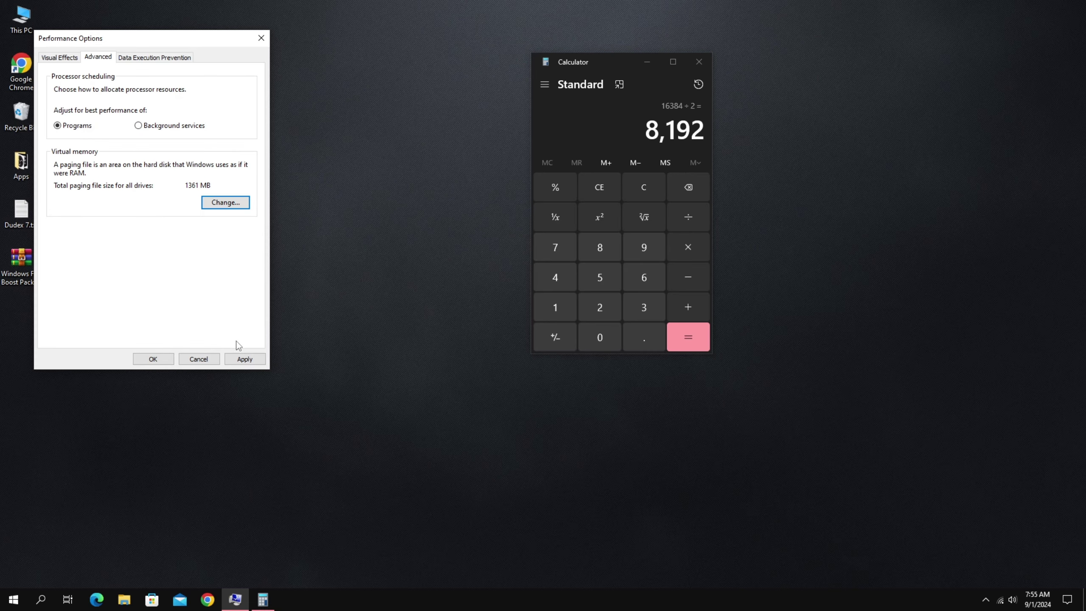
left_click(243, 359)
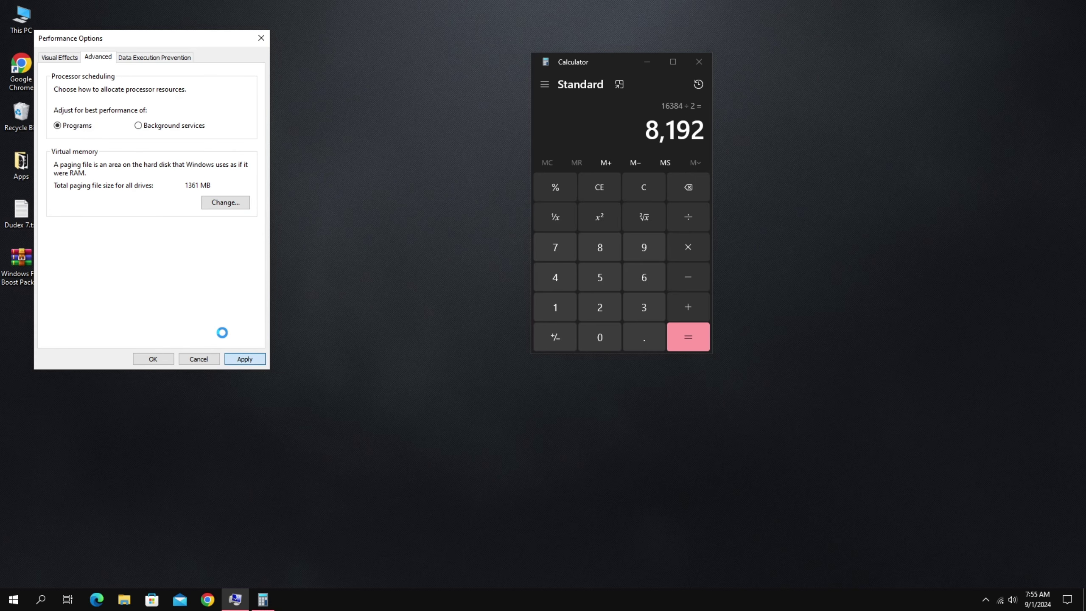
left_click(161, 360)
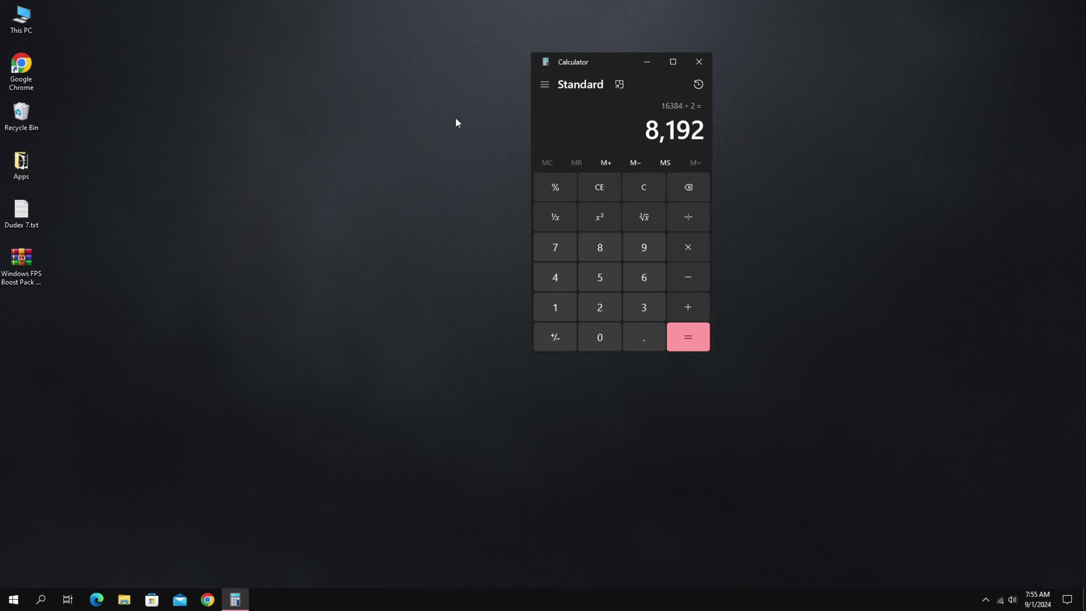
left_click(700, 64)
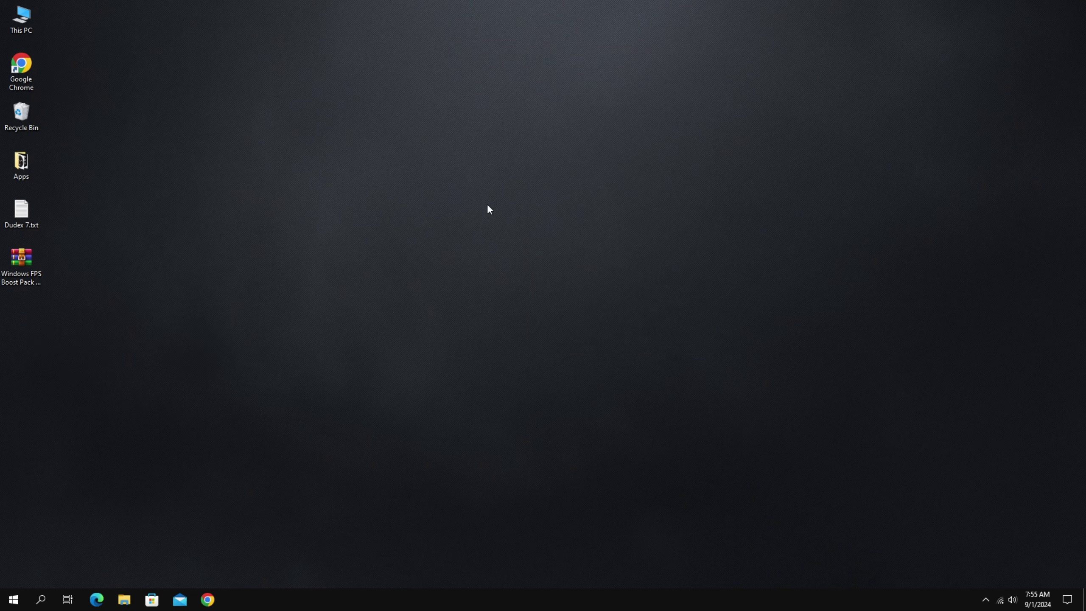
Search Windows for "services" and open the Services app.
key("super")
type("services")
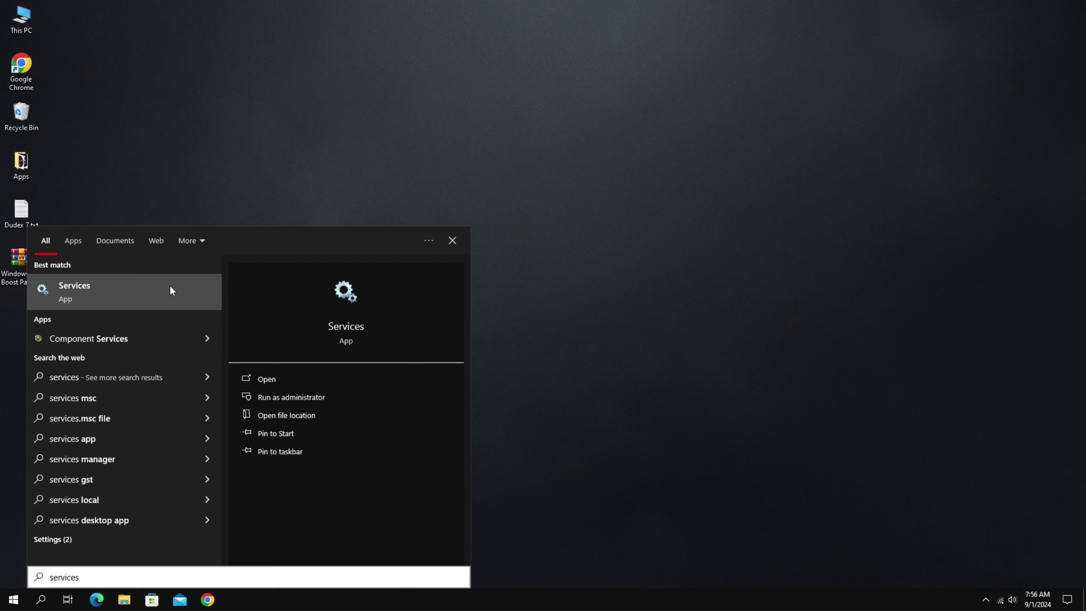
left_click(282, 97)
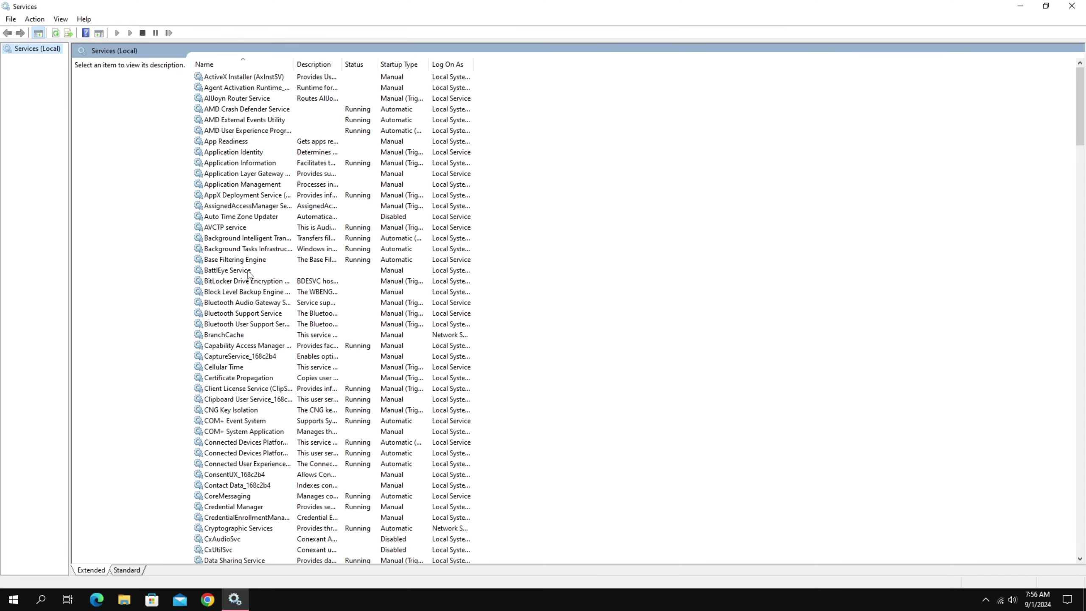
Find the SysMain service in the list of local services and open its properties.
scroll(257, 291, "down", 17)
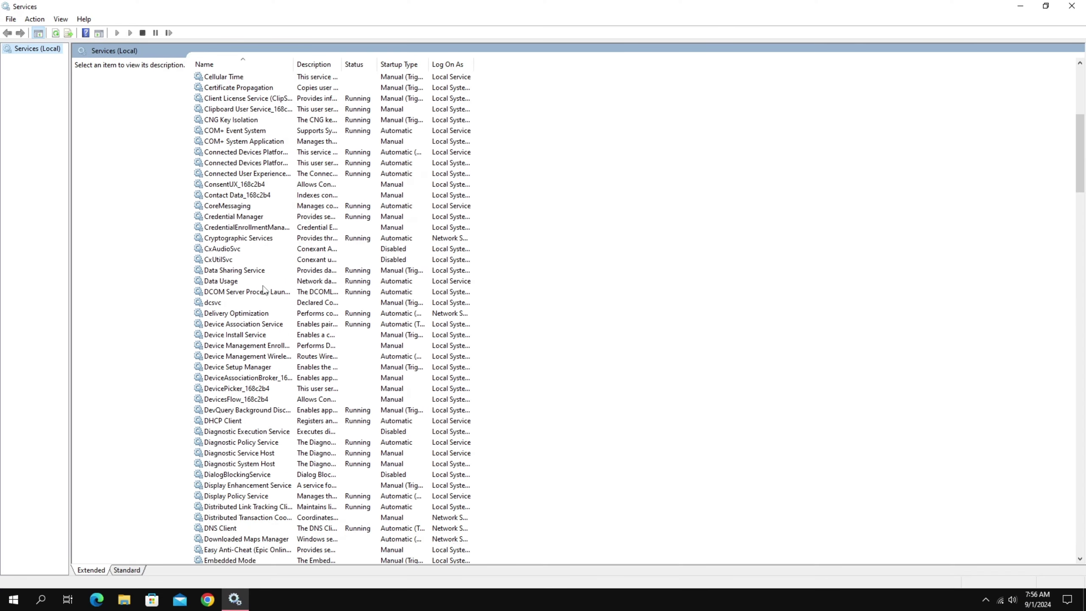
scroll(262, 303, "down", 9)
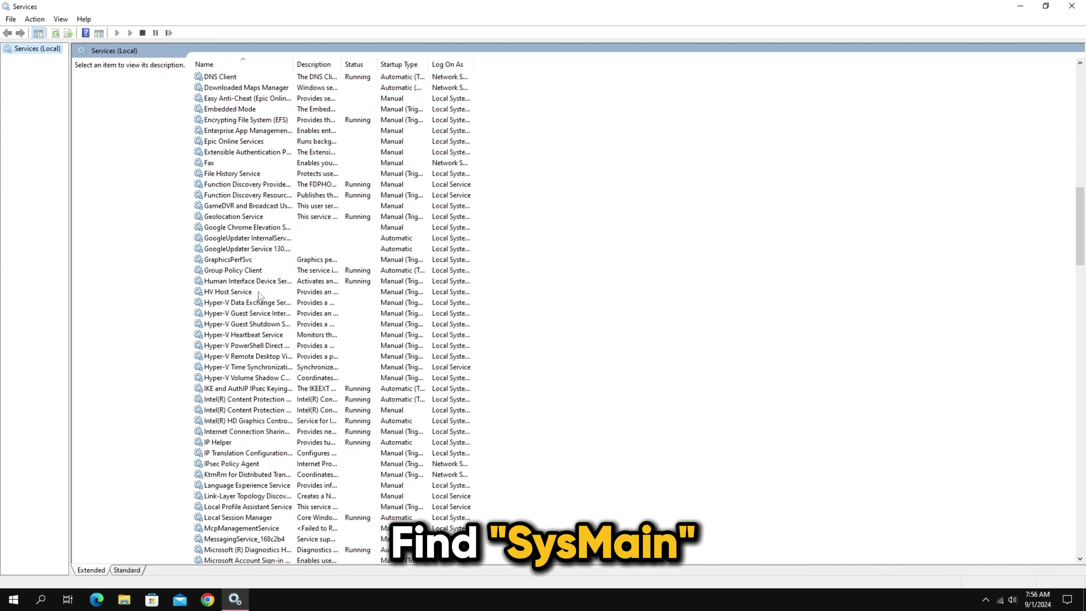
scroll(258, 301, "down", 13)
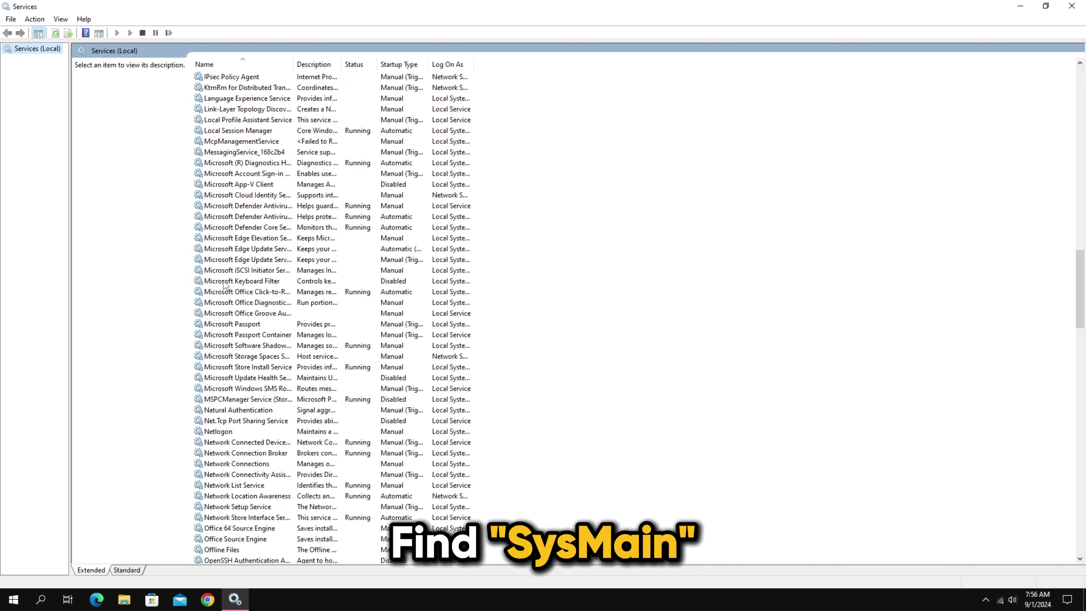
scroll(229, 296, "down", 12)
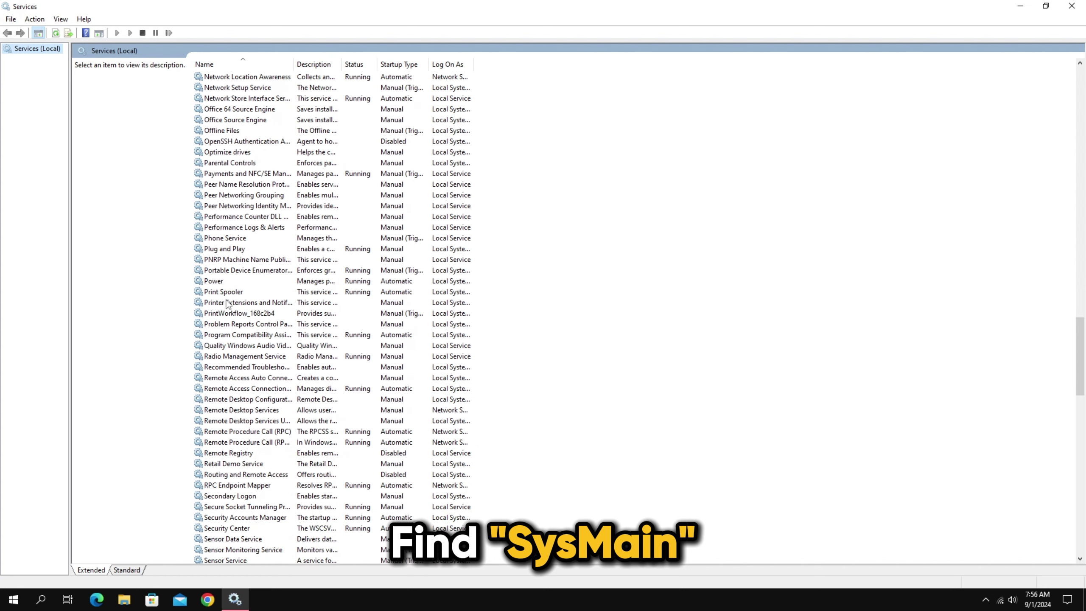
scroll(239, 317, "down", 3)
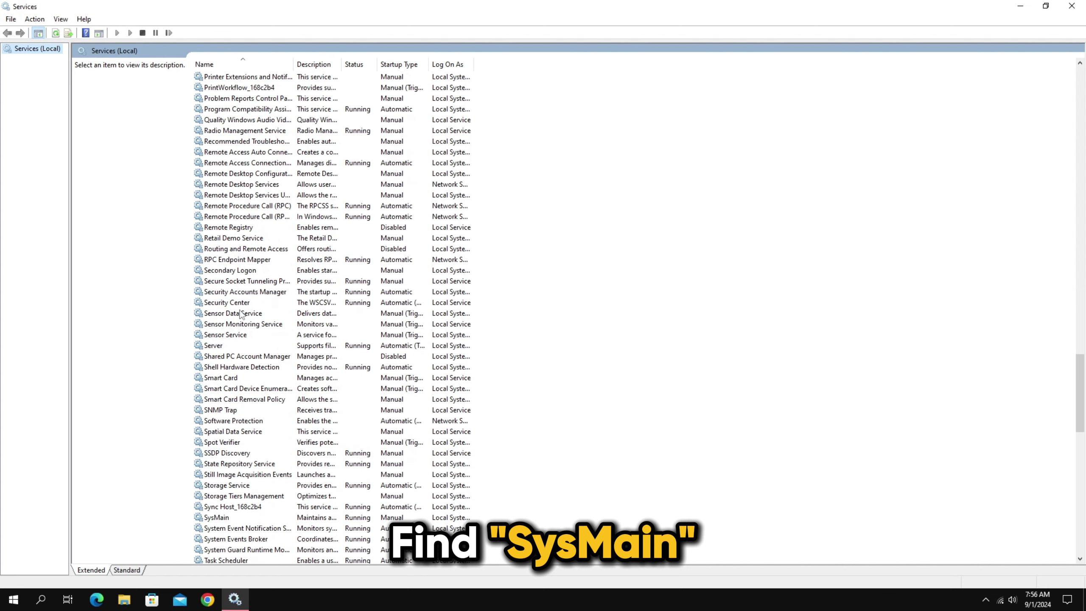
scroll(225, 346, "down", 1)
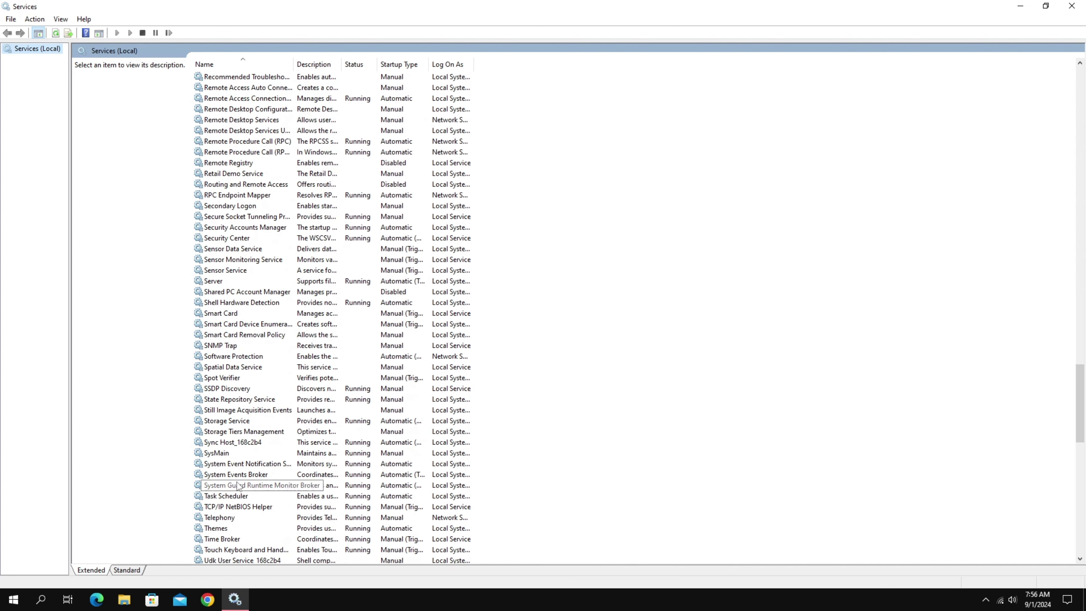
scroll(220, 426, "down", 1)
left_click(219, 421)
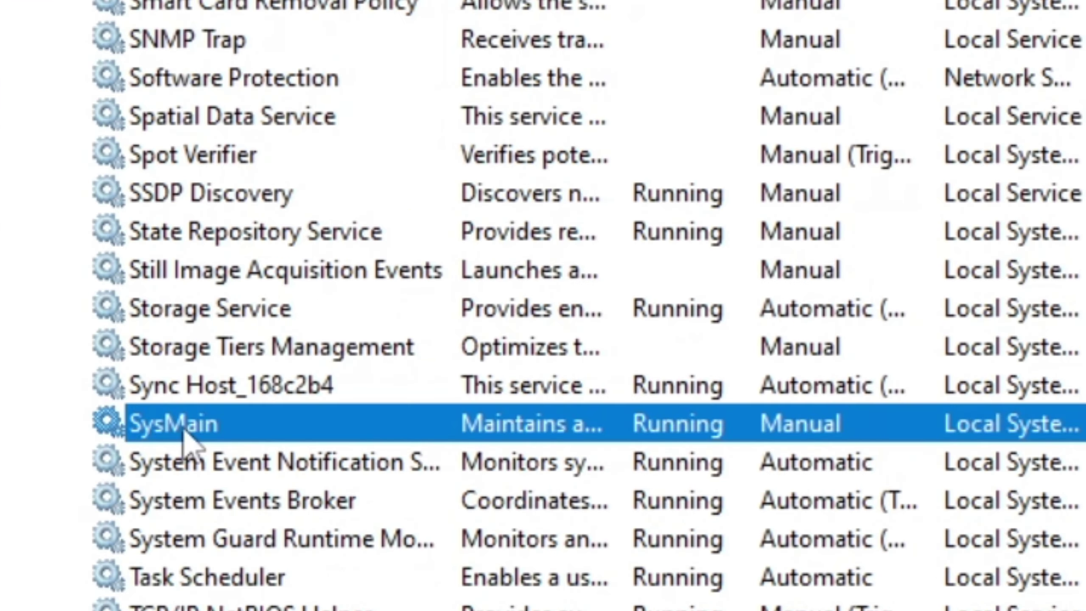
right_click(182, 436)
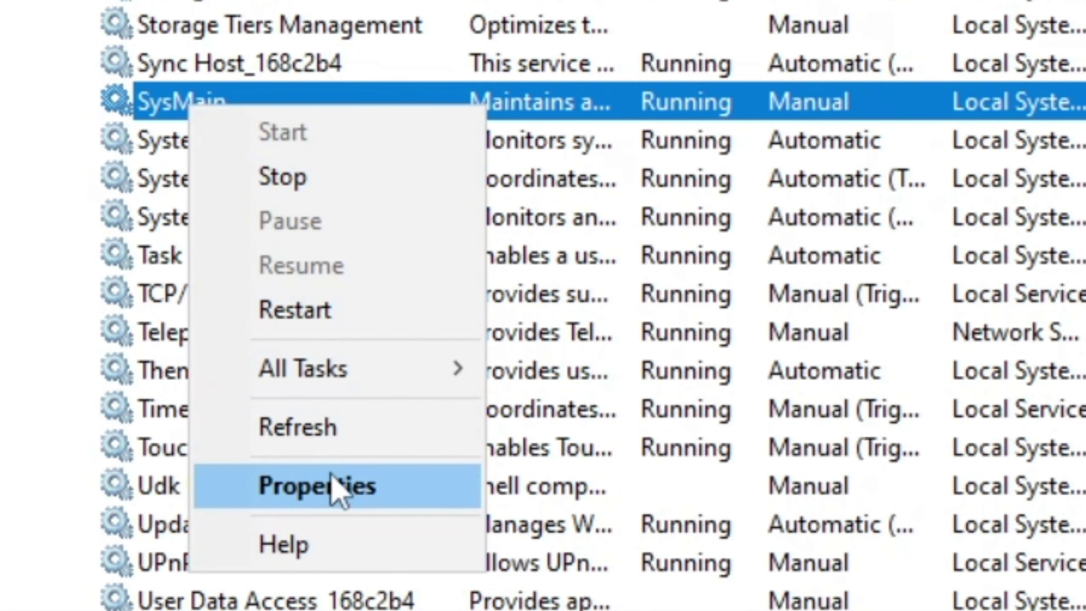
left_click(332, 485)
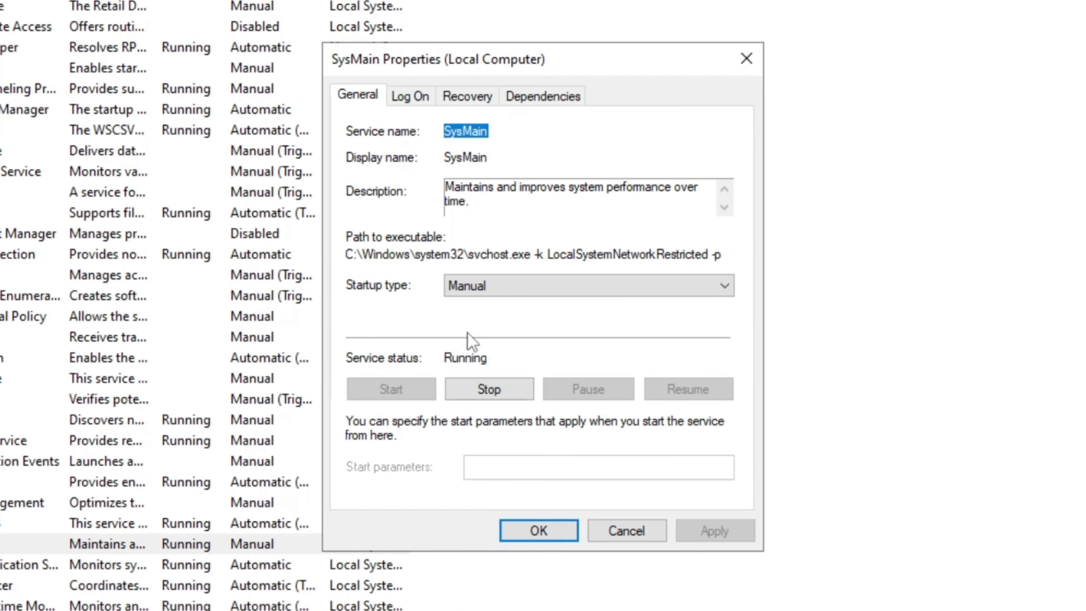
Set SysMain's startup type to Disabled, apply it, stop the service, and close its properties and the Services window.
left_click(517, 286)
left_click(473, 347)
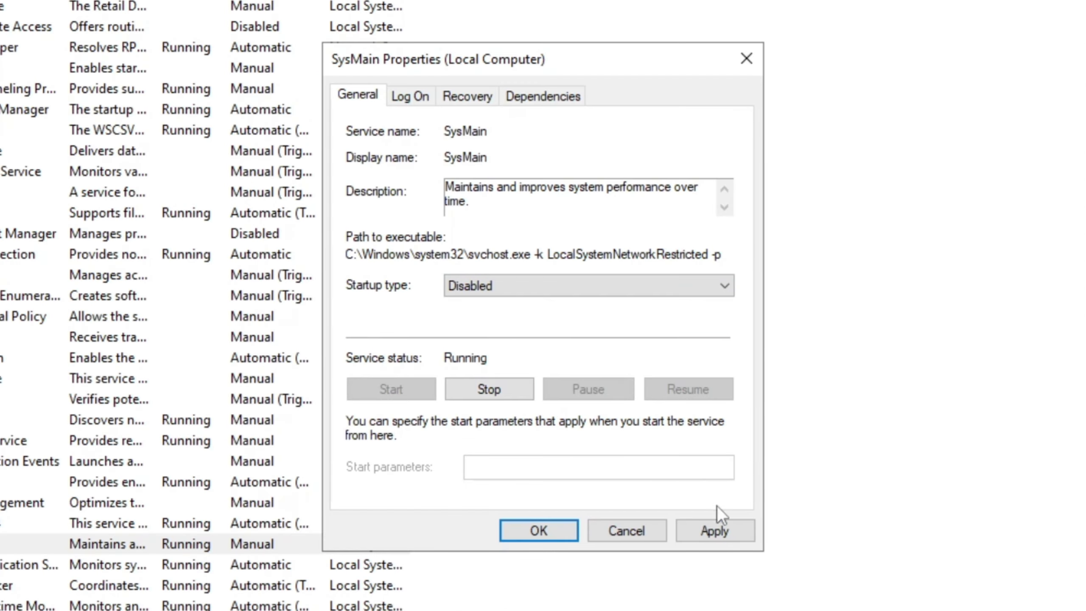
left_click(722, 530)
left_click(506, 394)
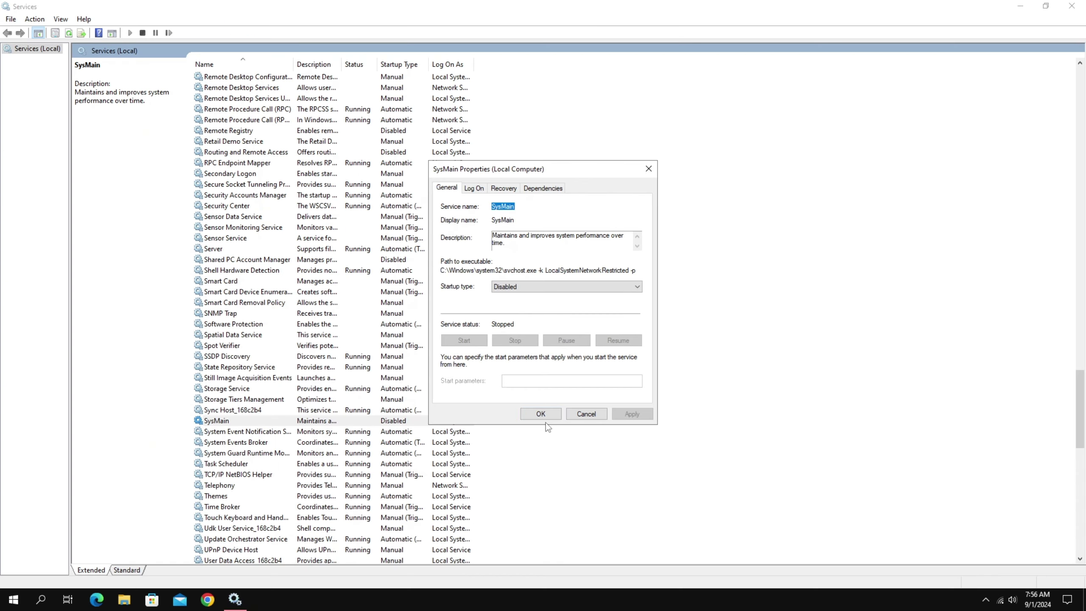
left_click(547, 415)
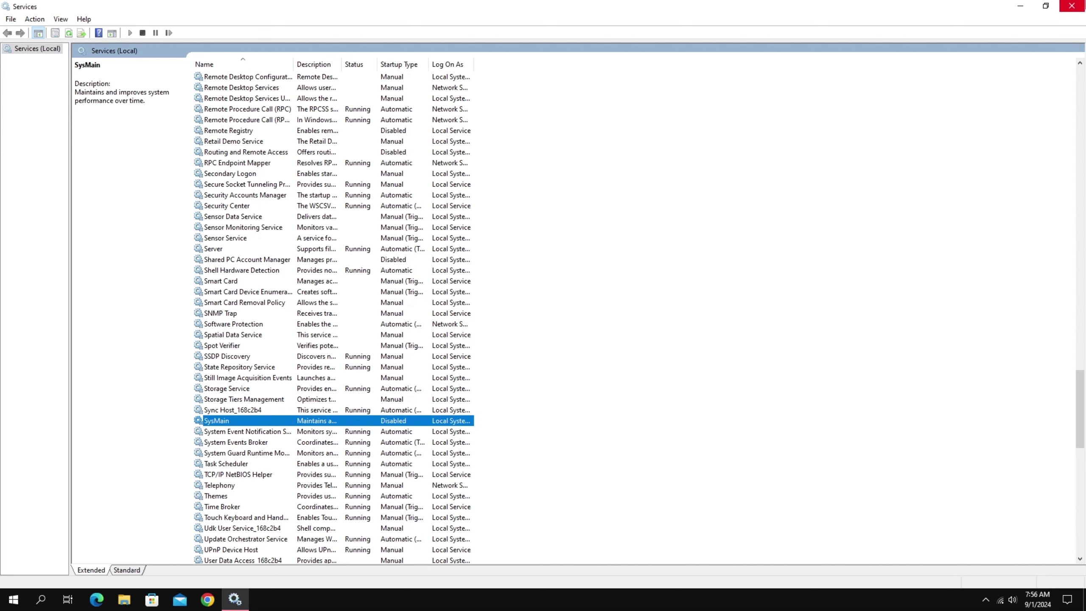
left_click(1071, 6)
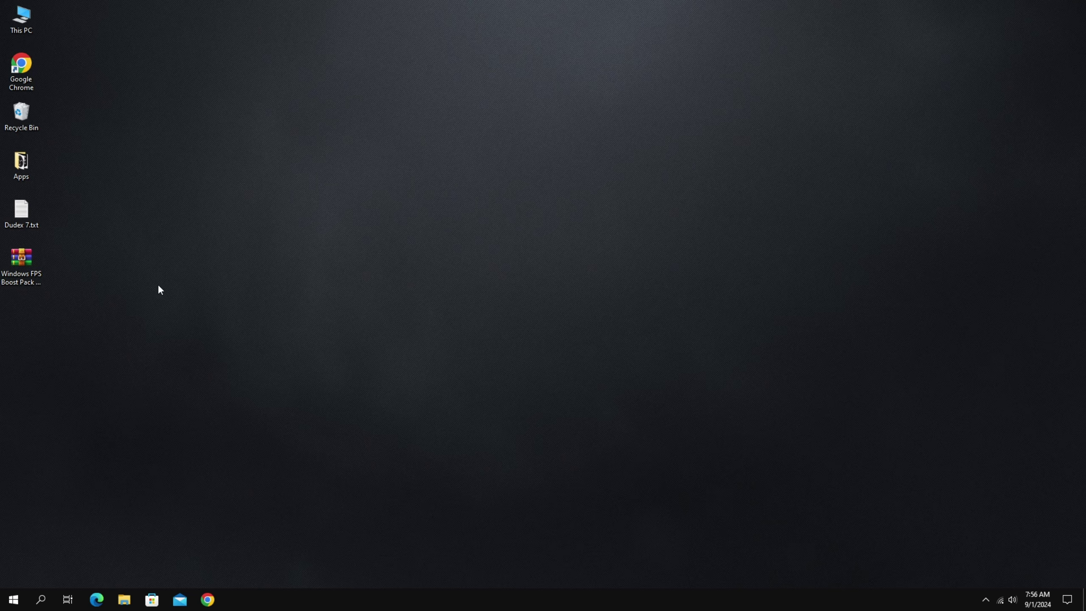
Extract the Windows FPS Boost Pack archive directly onto the desktop and open the extracted folder.
right_click(19, 261)
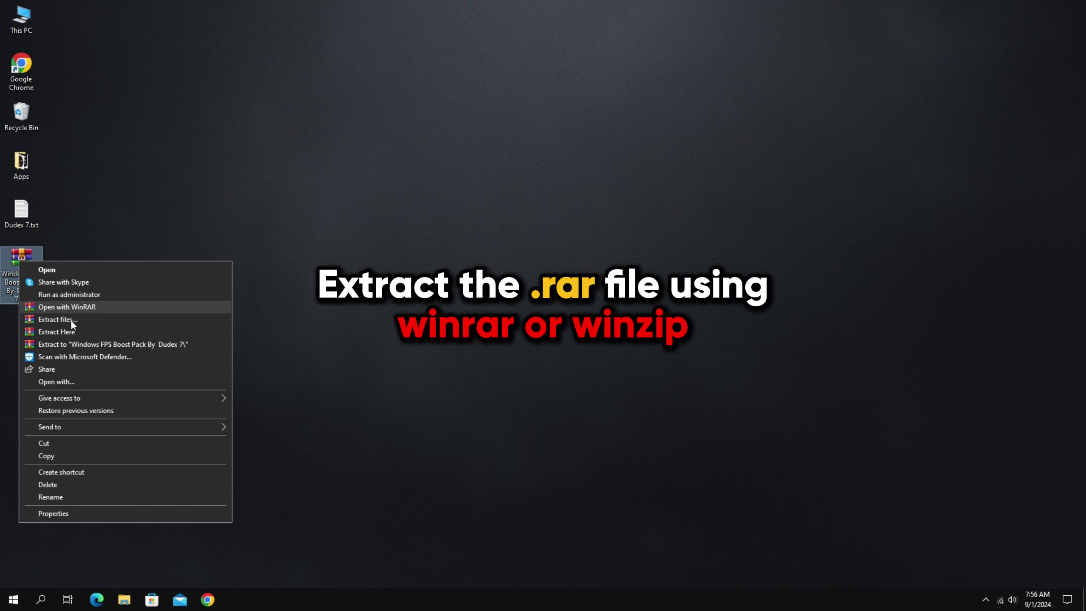
left_click(74, 332)
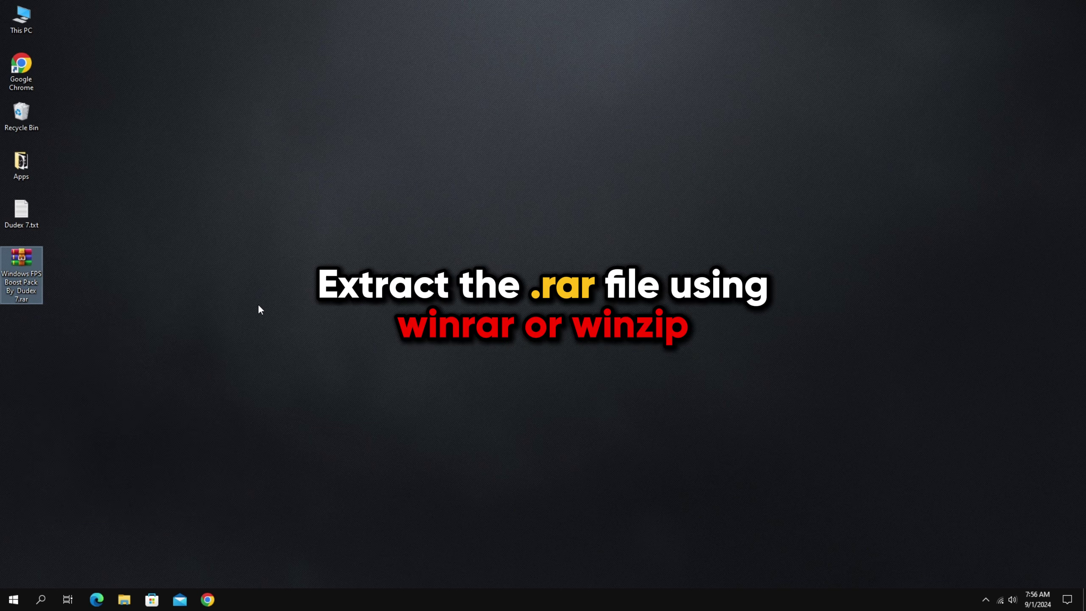
double_click(34, 322)
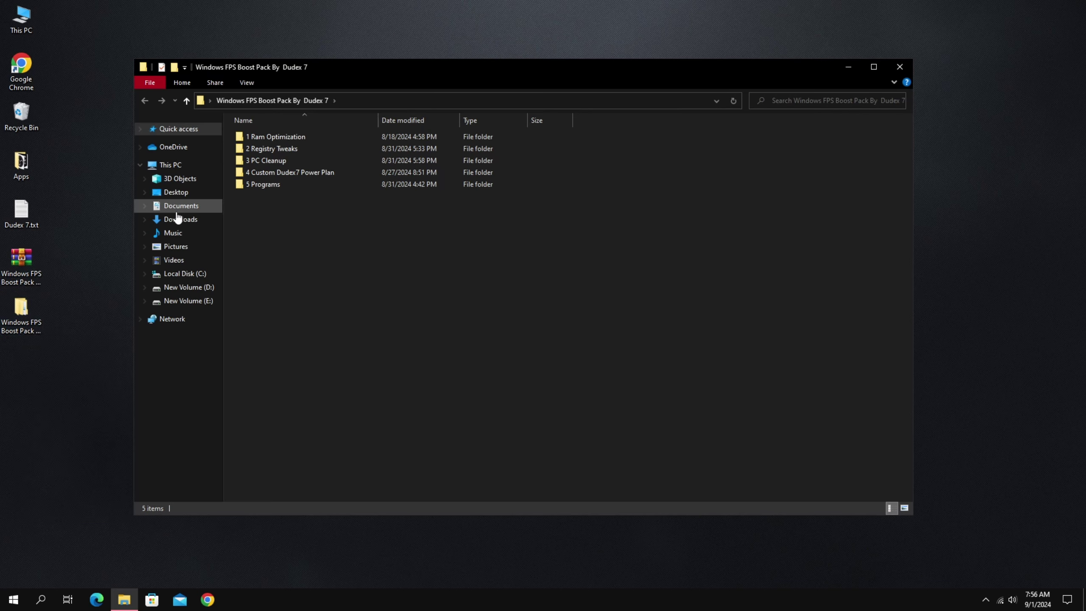
Open the "1 Ram Optimization" folder and merge 16 GB.reg into the registry.
double_click(283, 140)
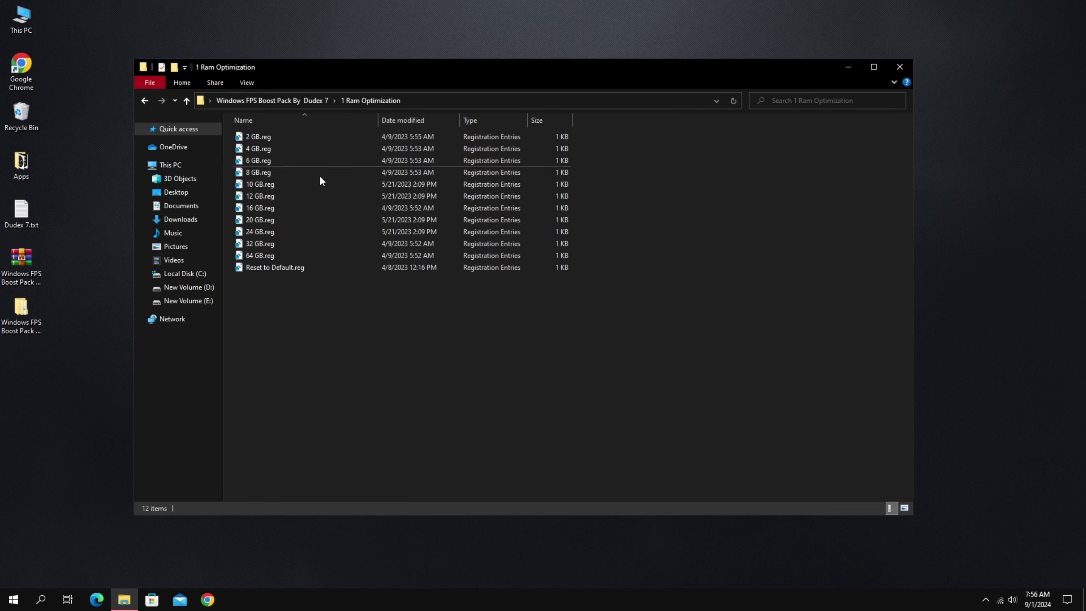
left_click_drag(286, 376, 286, 131)
left_click(296, 305)
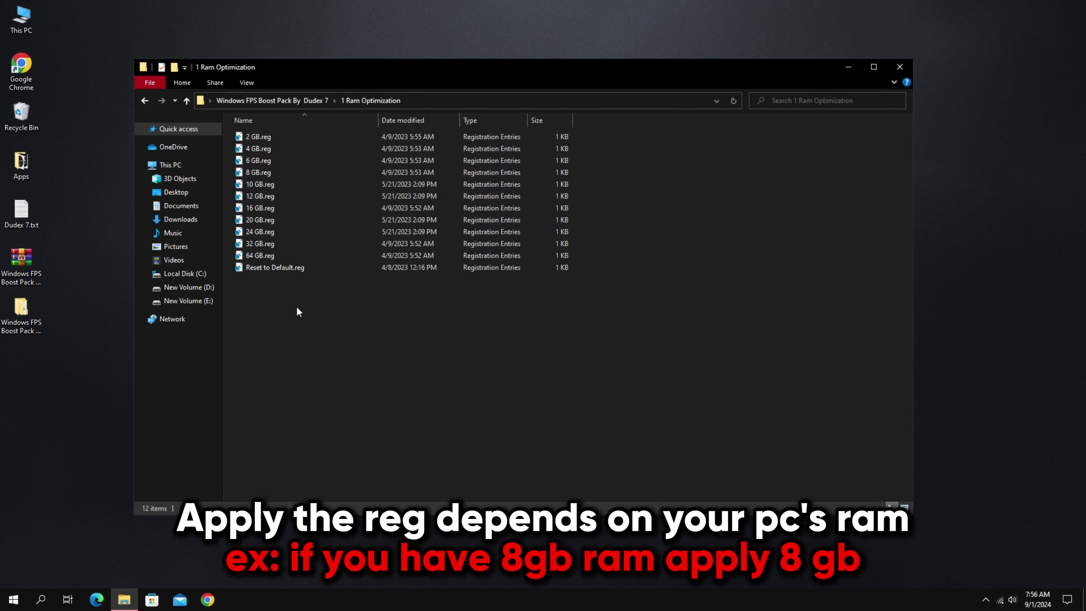
double_click(277, 209)
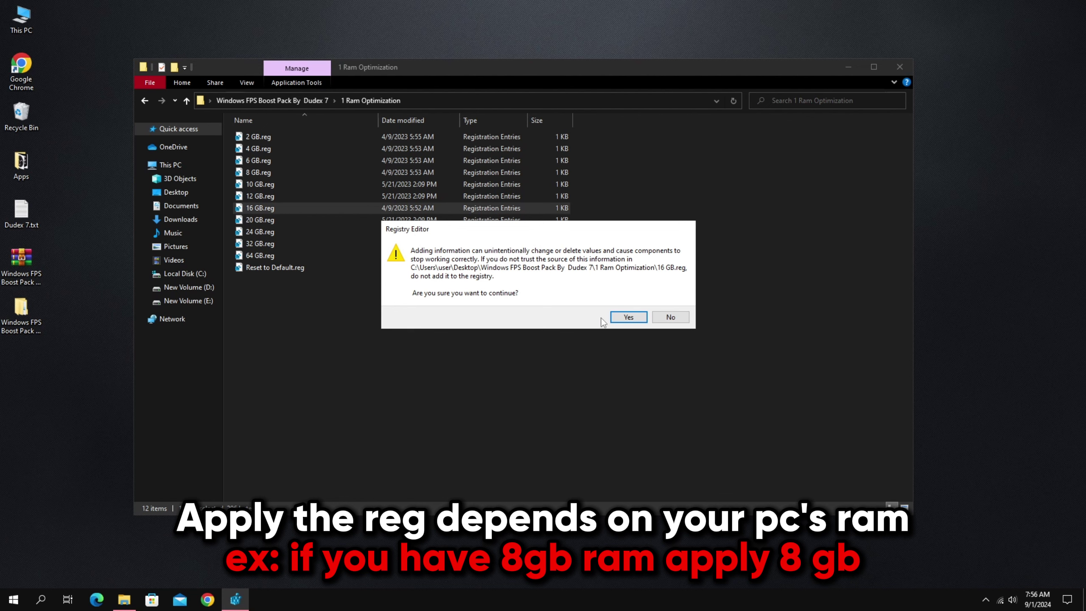
left_click(627, 316)
left_click(669, 301)
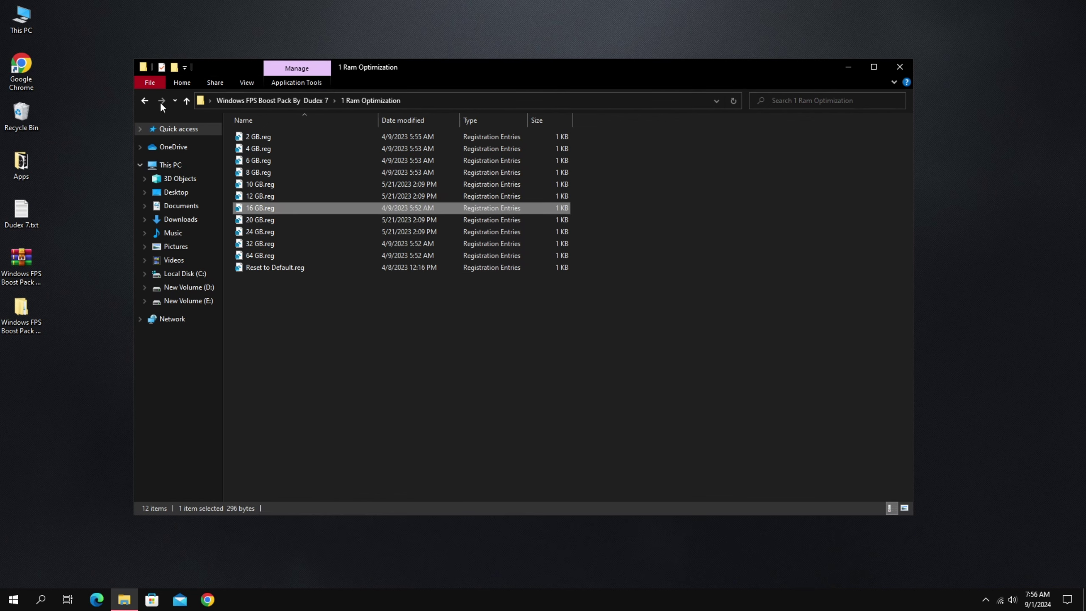
Return to the pack's main folder, open "2 Registry Tweaks" and merge CPU Priority.reg into the registry.
left_click(145, 101)
double_click(273, 145)
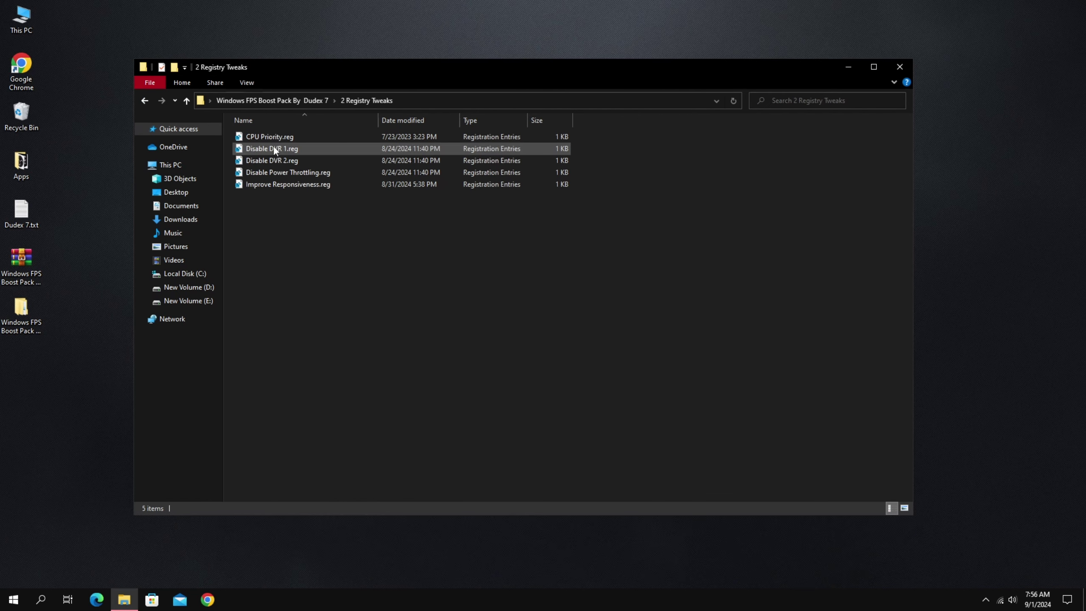
left_click_drag(294, 242, 292, 133)
left_click(276, 233)
double_click(270, 137)
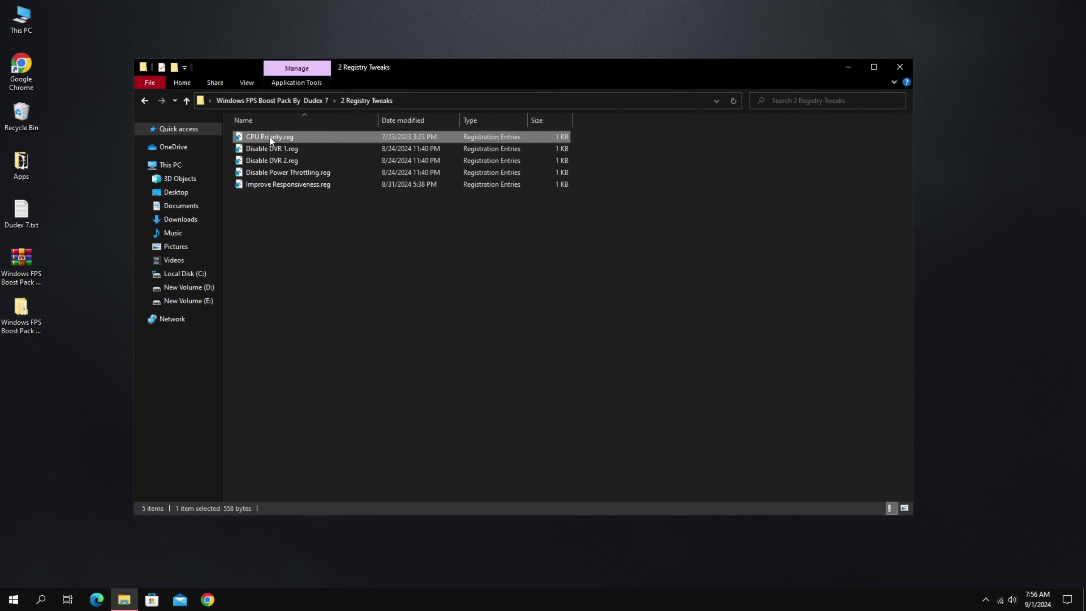
left_click(627, 317)
left_click(669, 301)
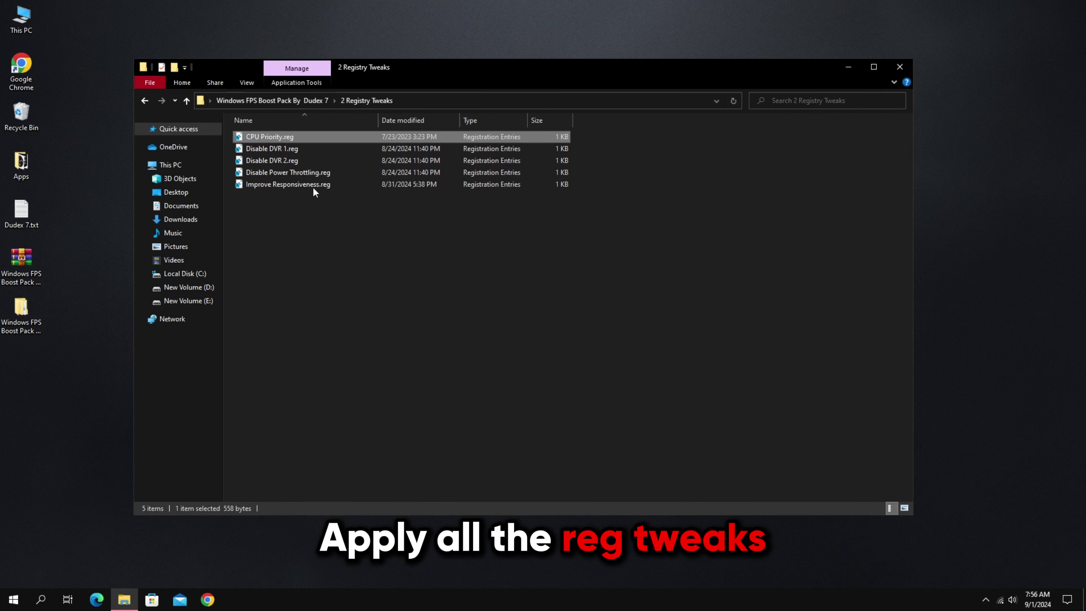
Merge Disable DVR 1.reg and Disable DVR 2.reg into the registry.
double_click(292, 150)
left_click(627, 317)
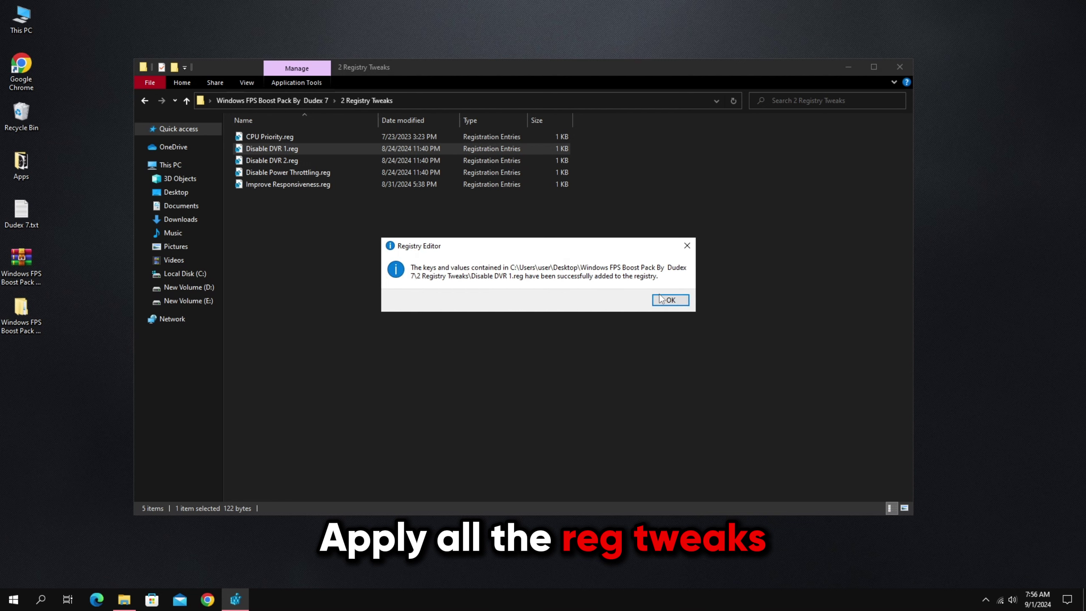
left_click(669, 302)
double_click(290, 161)
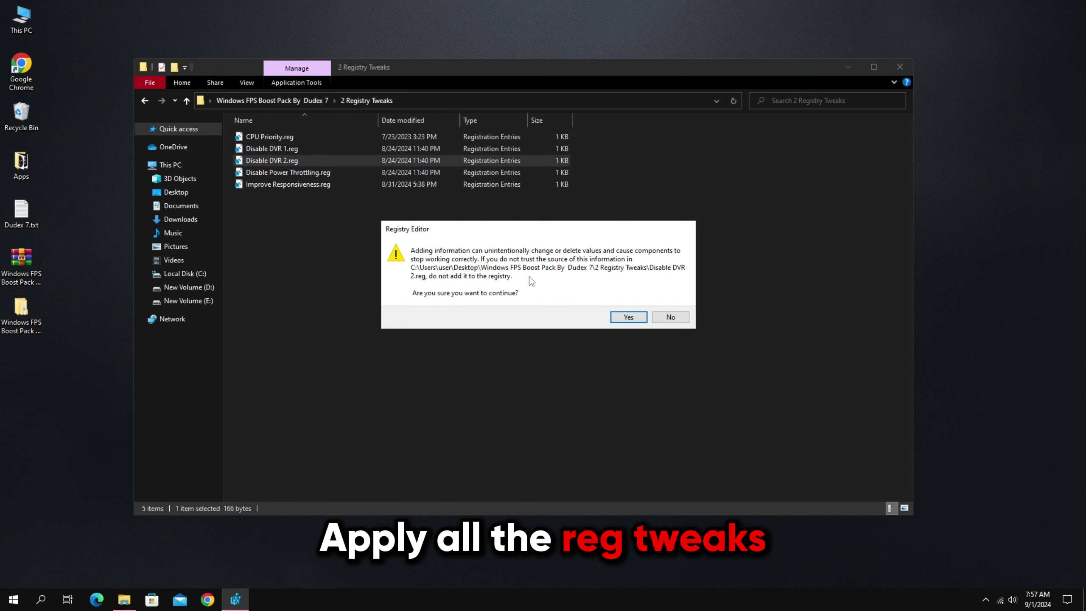
left_click(629, 317)
left_click(665, 302)
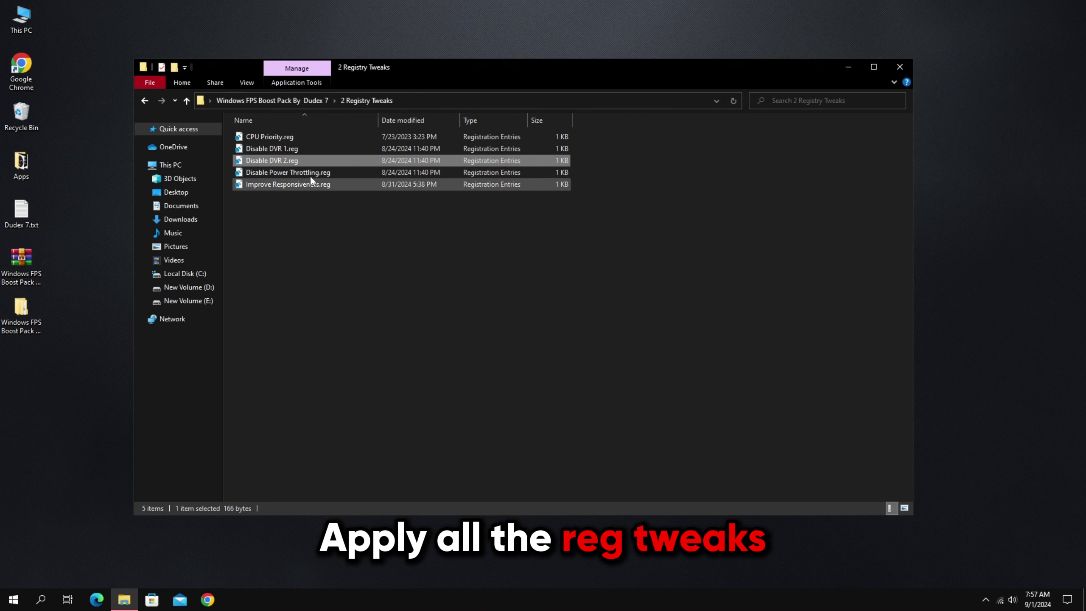
Merge Disable Power Throttling.reg and Improve Responsiveness.reg into the registry.
double_click(308, 173)
left_click(629, 317)
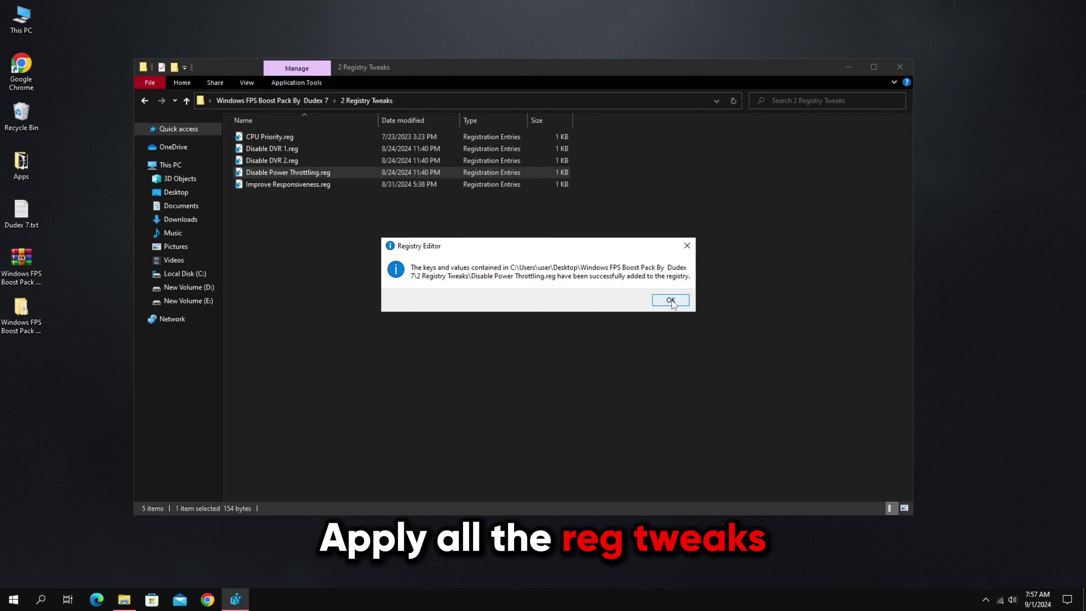
left_click(665, 302)
double_click(306, 185)
left_click(628, 317)
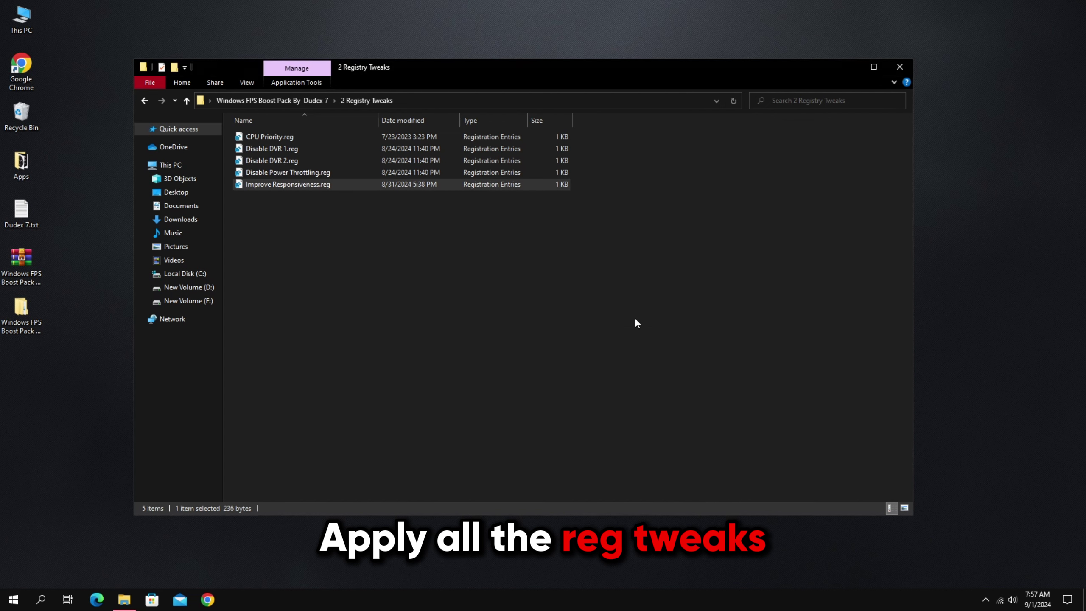
left_click(665, 302)
Open the pack's "3 PC Cleanup" folder, run Clean Windows.cmd as administrator, and exit the script once it finishes.
left_click(145, 101)
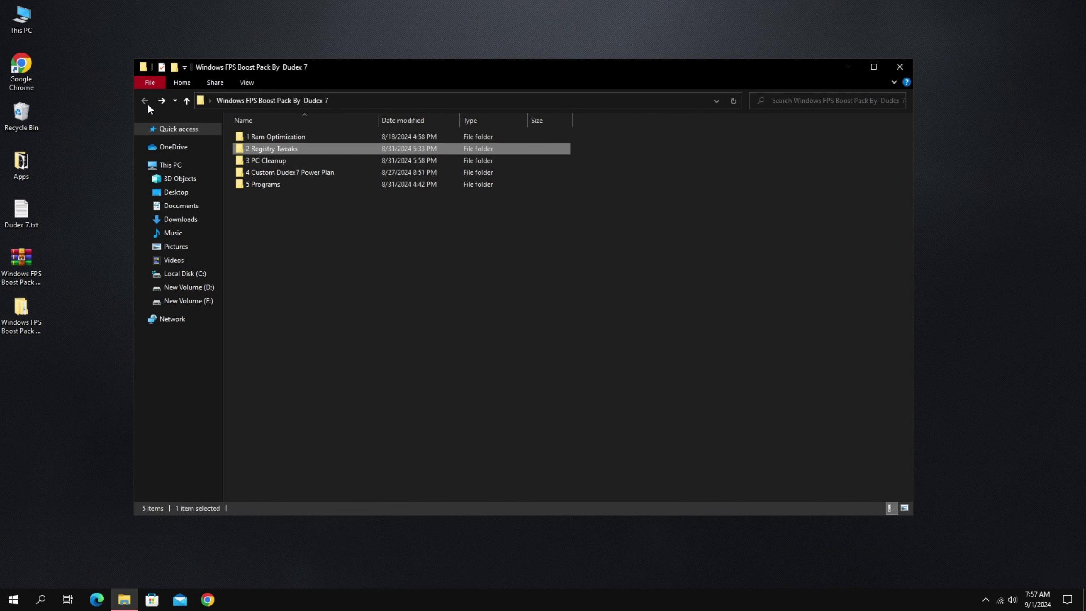
double_click(270, 160)
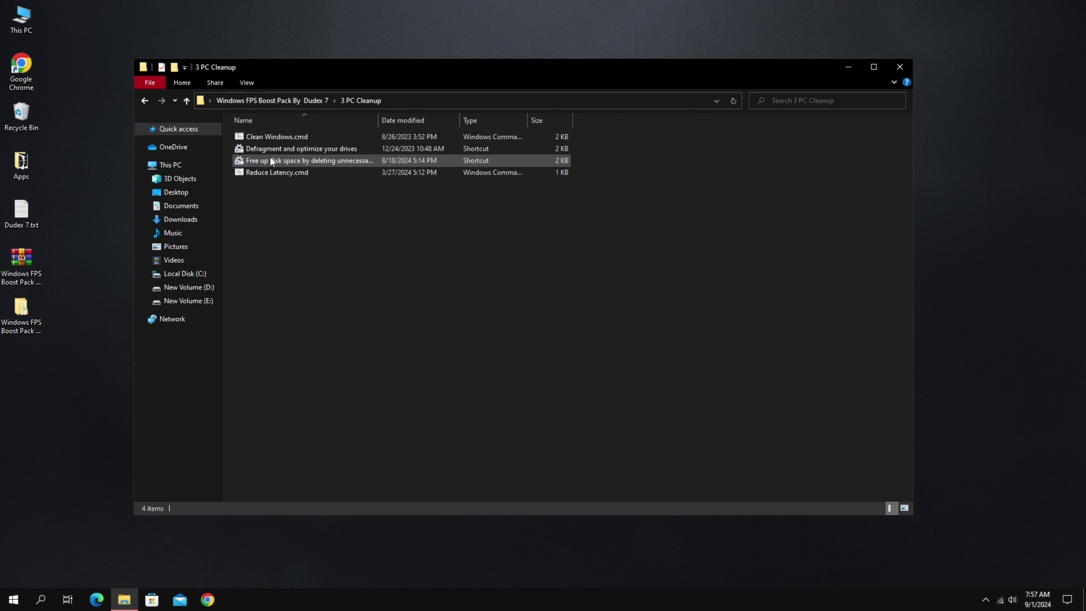
right_click(272, 134)
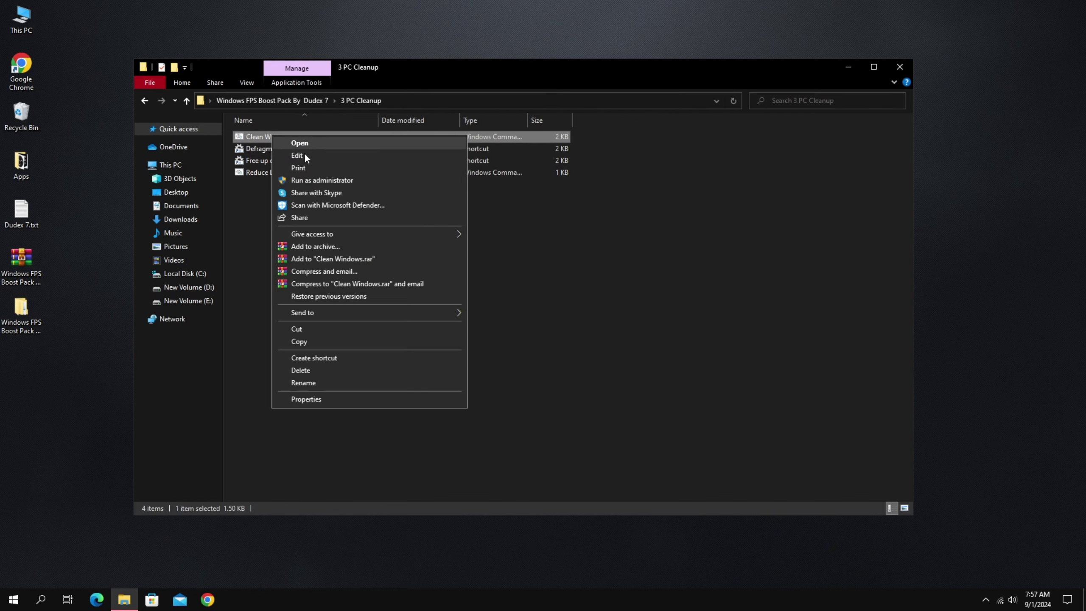
left_click(321, 181)
key("Return")
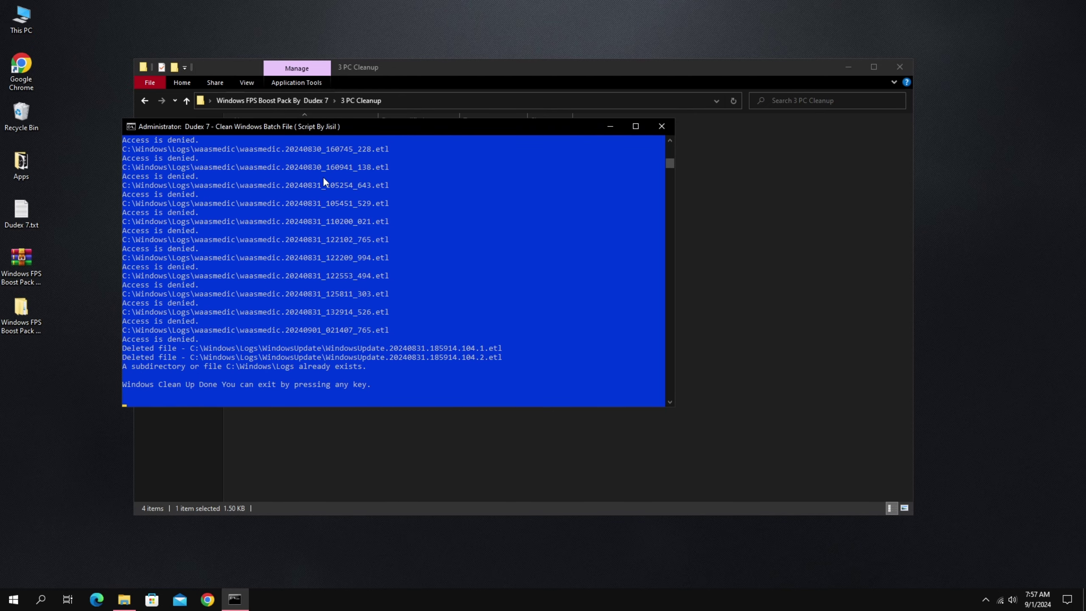
key("Return")
Open the "Defragment and optimize your drives" shortcut, run optimization on drive C:, and close Optimize Drives.
double_click(303, 145)
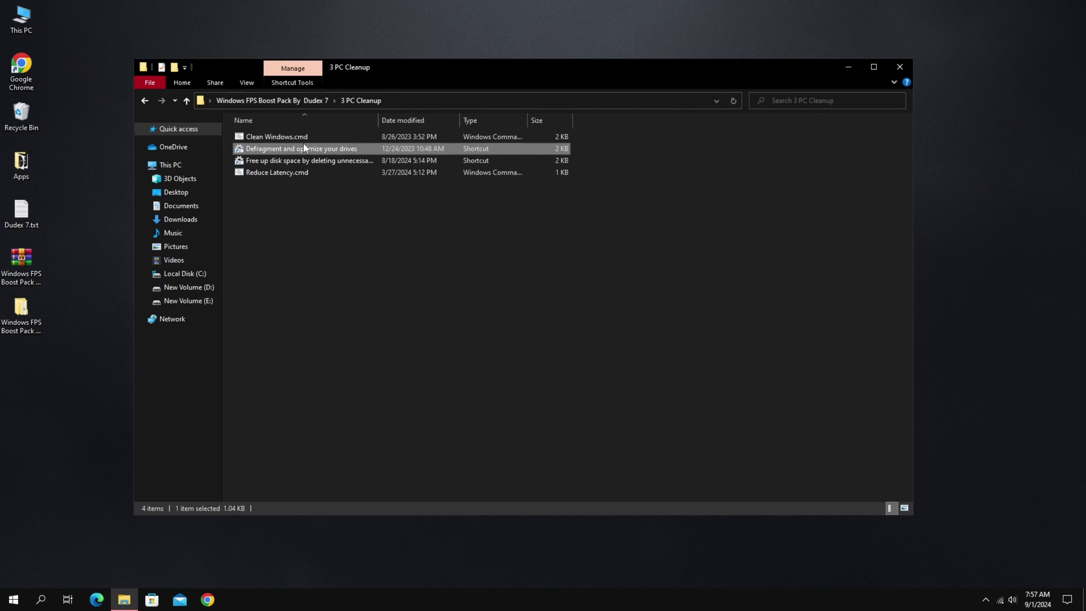
left_click(697, 327)
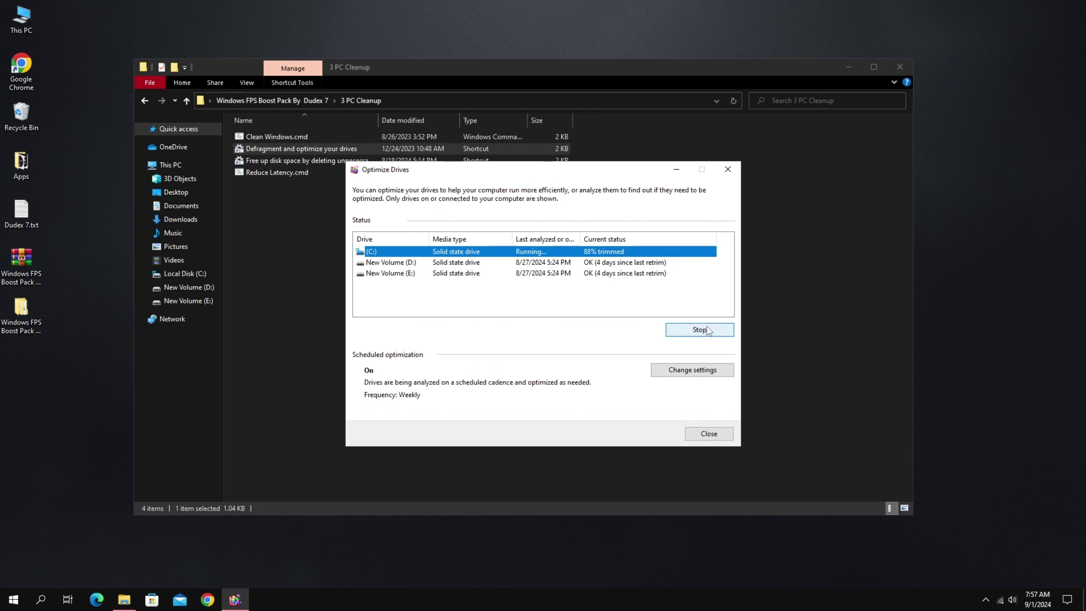
left_click(709, 434)
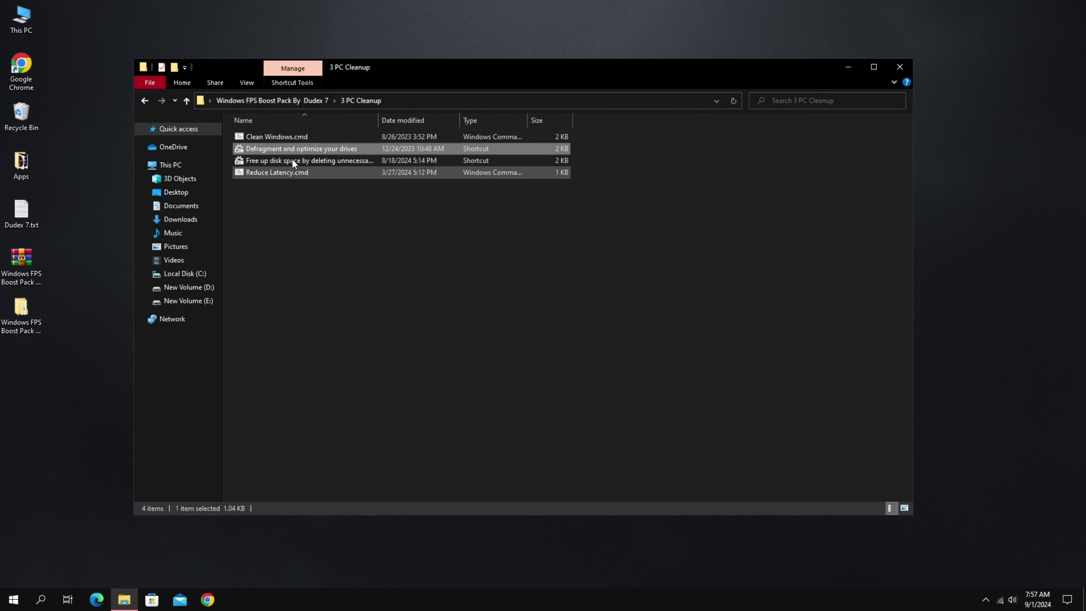
Run Disk Cleanup on drive C: with every file type except Downloaded Program Files selected, and permanently delete the files.
double_click(291, 160)
left_click(508, 318)
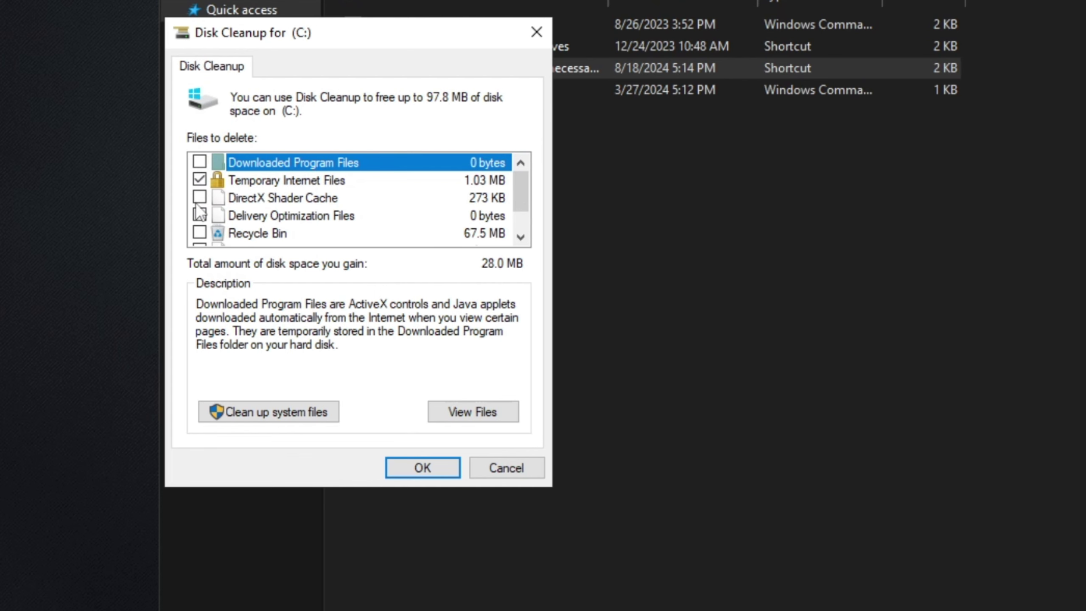
left_click(155, 231)
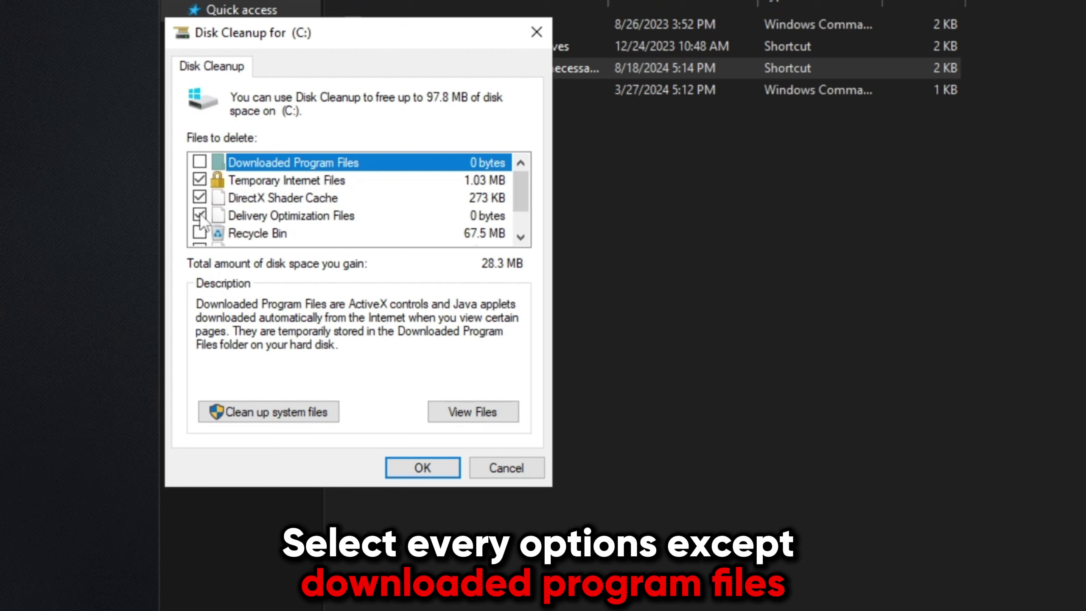
left_click(200, 233)
scroll(202, 224, "down", 1)
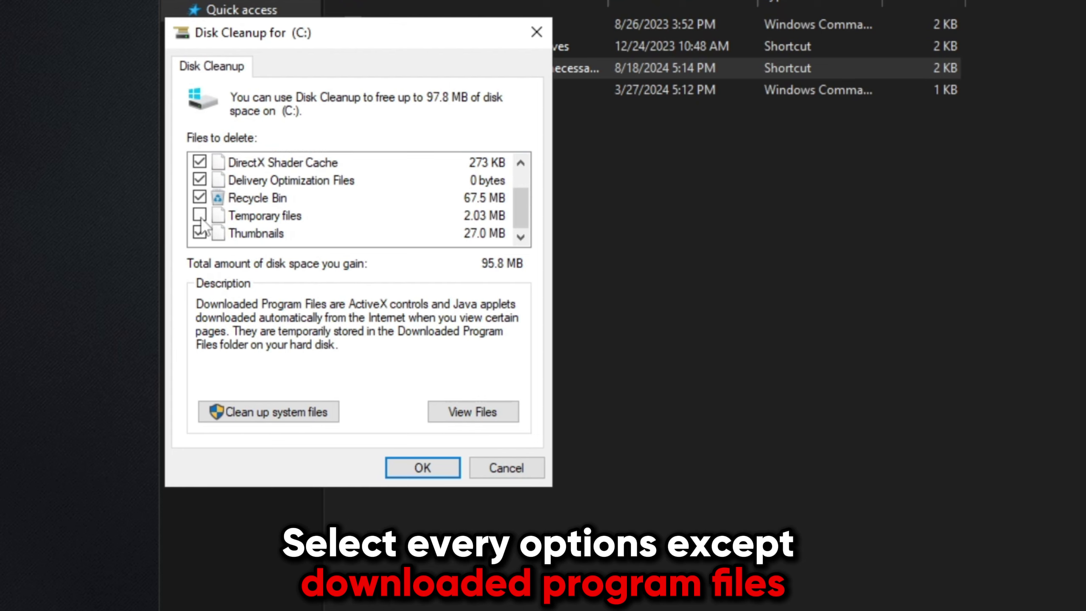
left_click(201, 214)
scroll(235, 198, "up", 1)
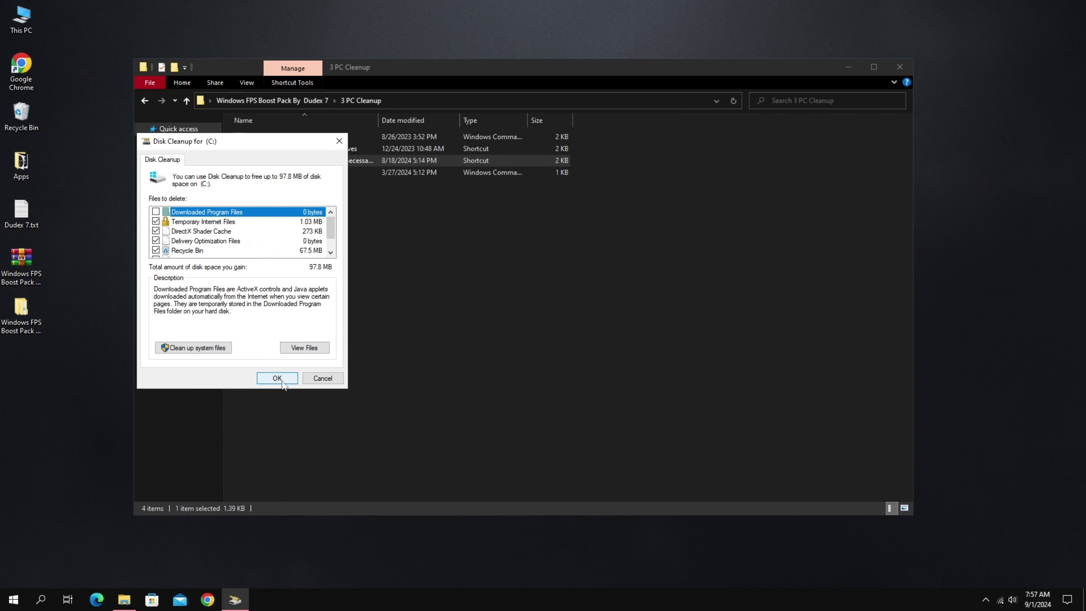
left_click(427, 471)
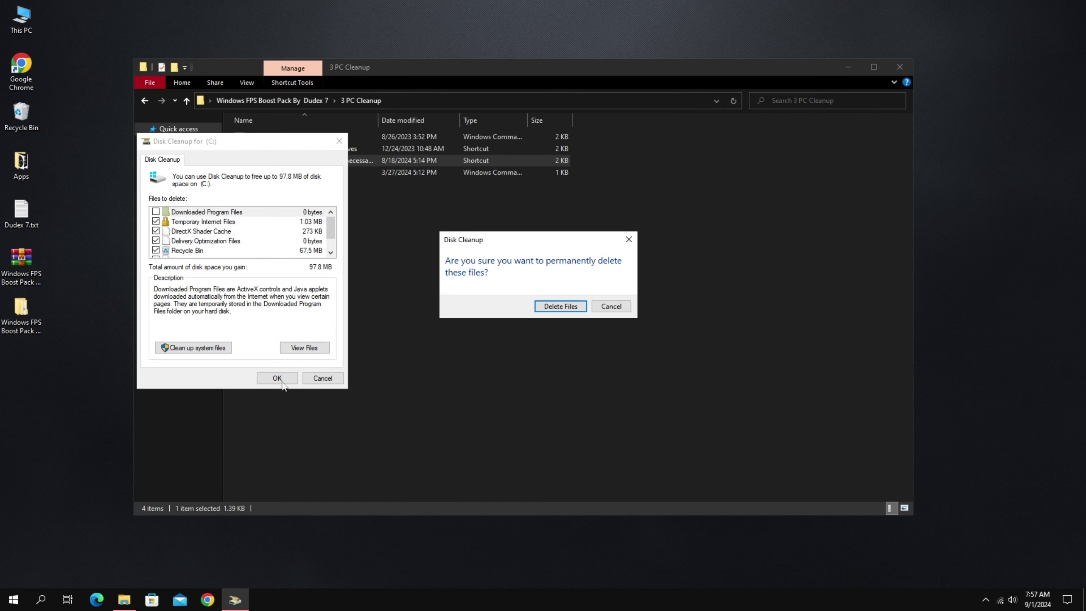
left_click(564, 306)
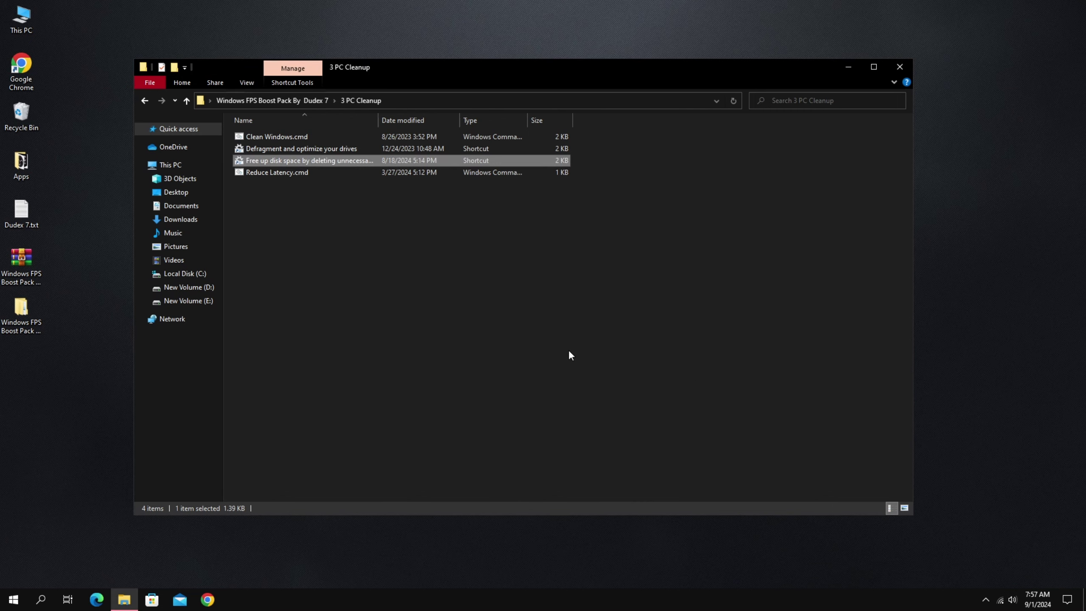
Run Reduce Latency.cmd as administrator, start its process and exit the script once it finishes.
right_click(286, 175)
left_click(344, 222)
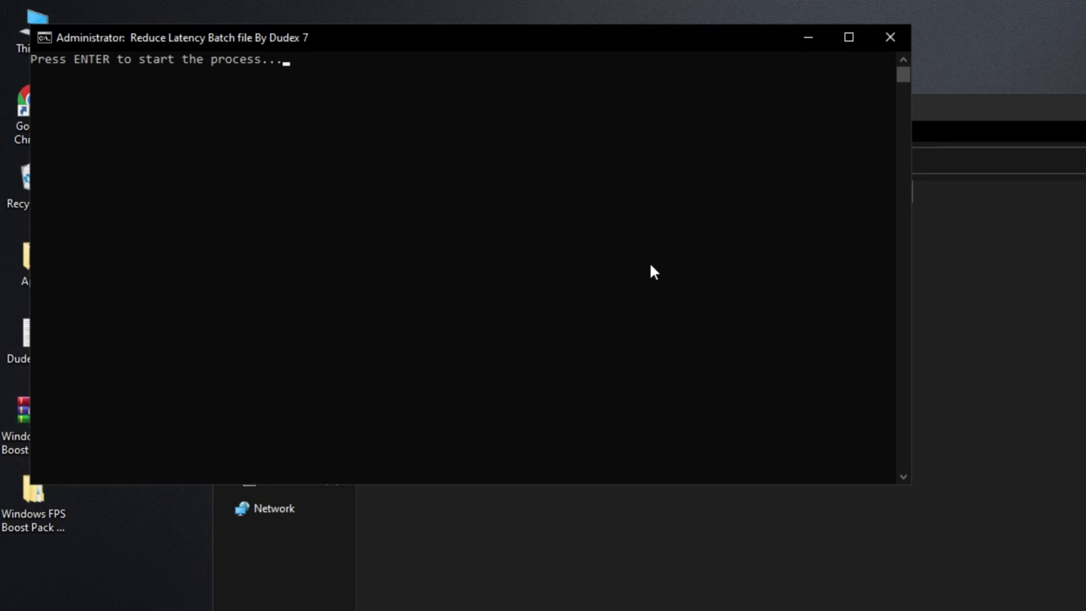
key("Return")
key("Return")
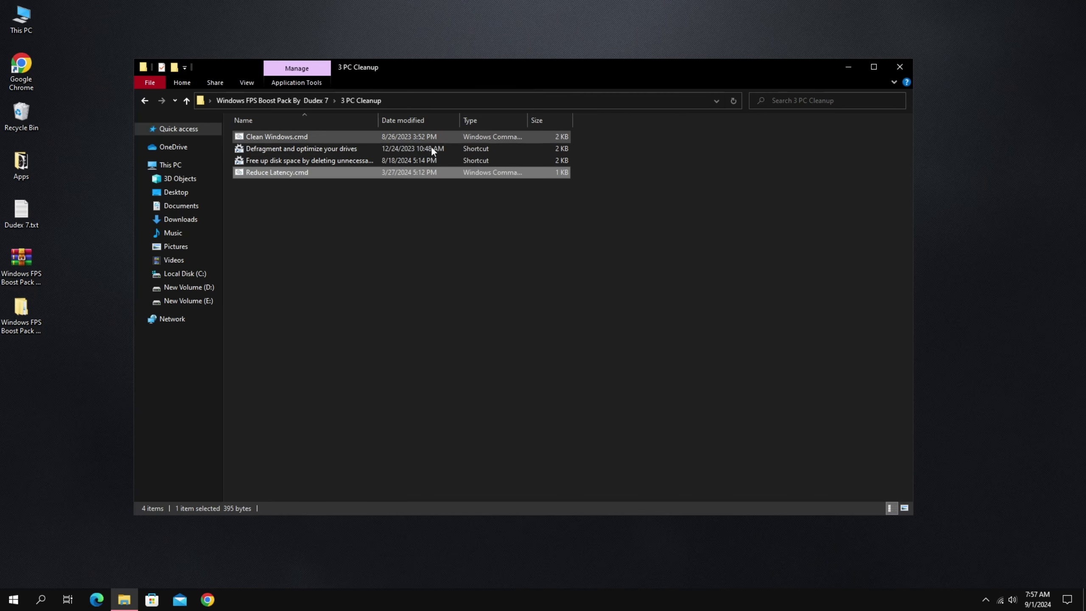
Return to the pack's main folder, enter "4 Custom Dudex7 Power Plan" and open "1. How to Install.txt".
left_click(145, 101)
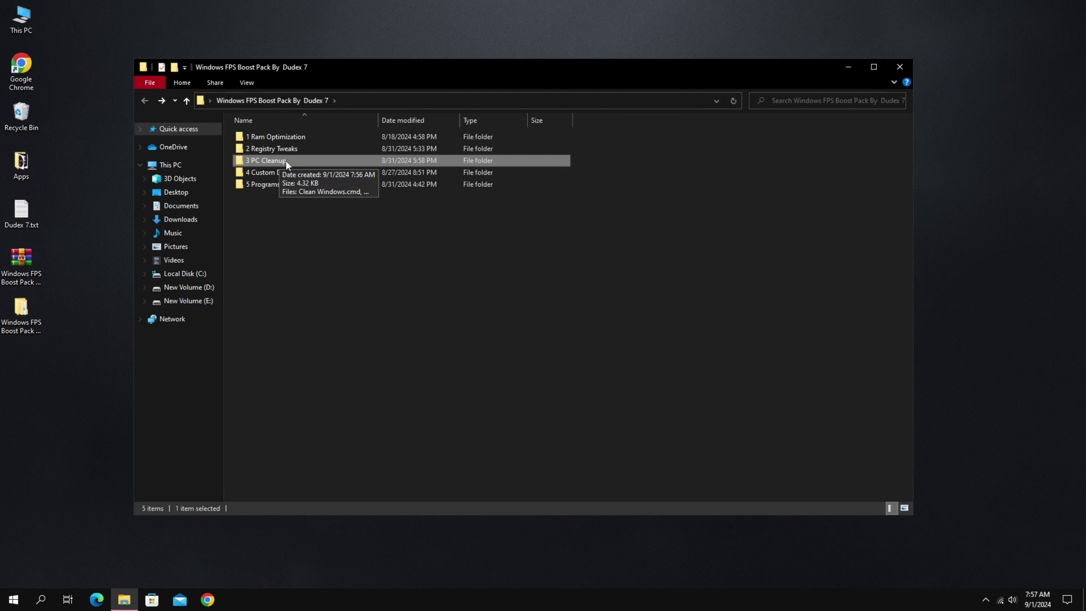
double_click(277, 174)
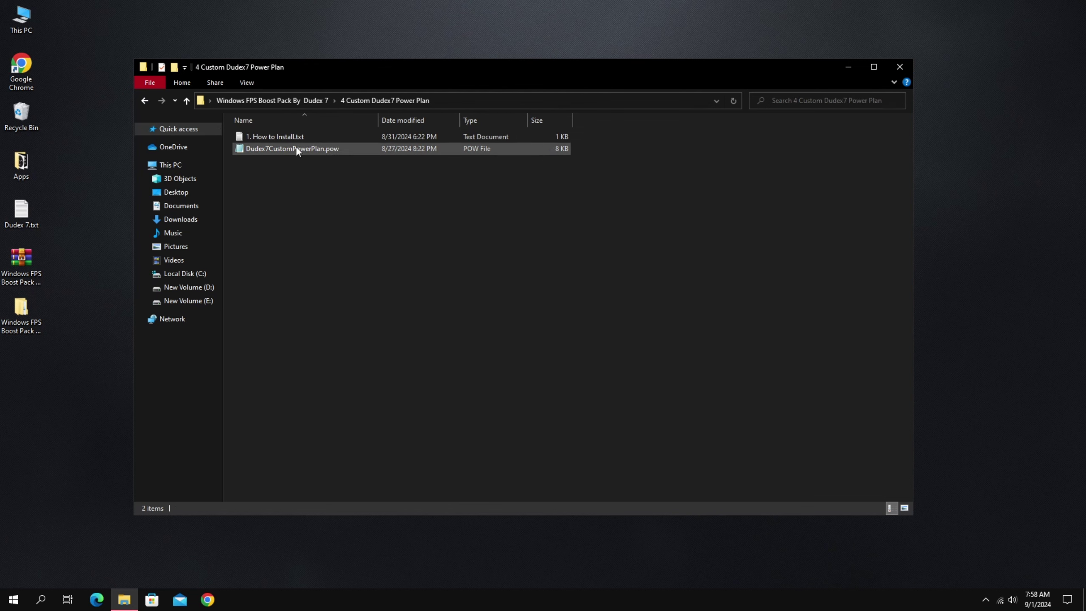
double_click(283, 137)
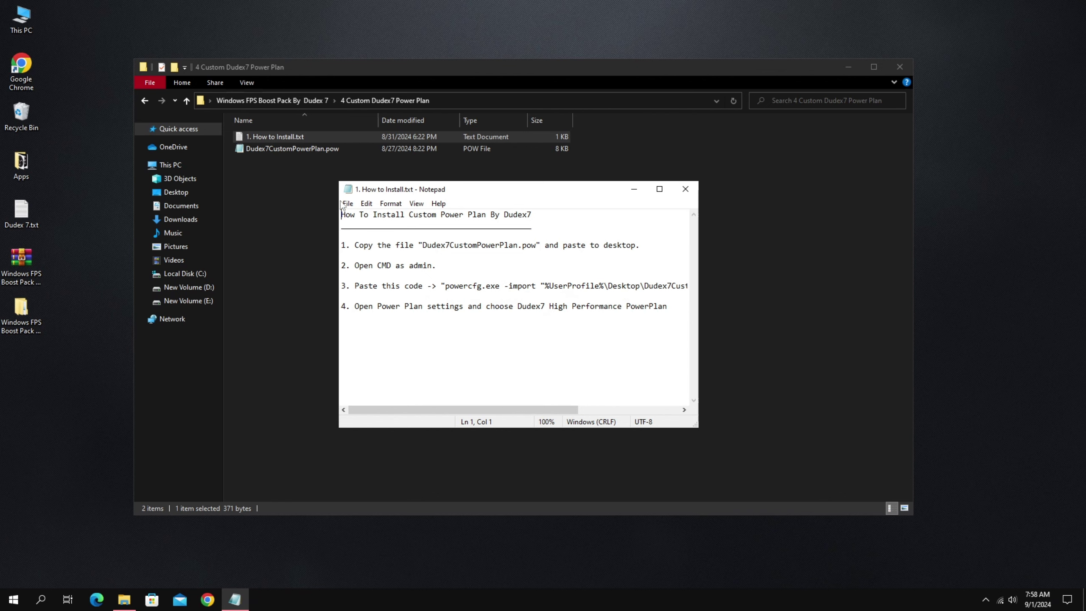
Copy Dudex7CustomPowerPlan.pow from the power plan folder to the desktop.
left_click(280, 147)
right_click(281, 149)
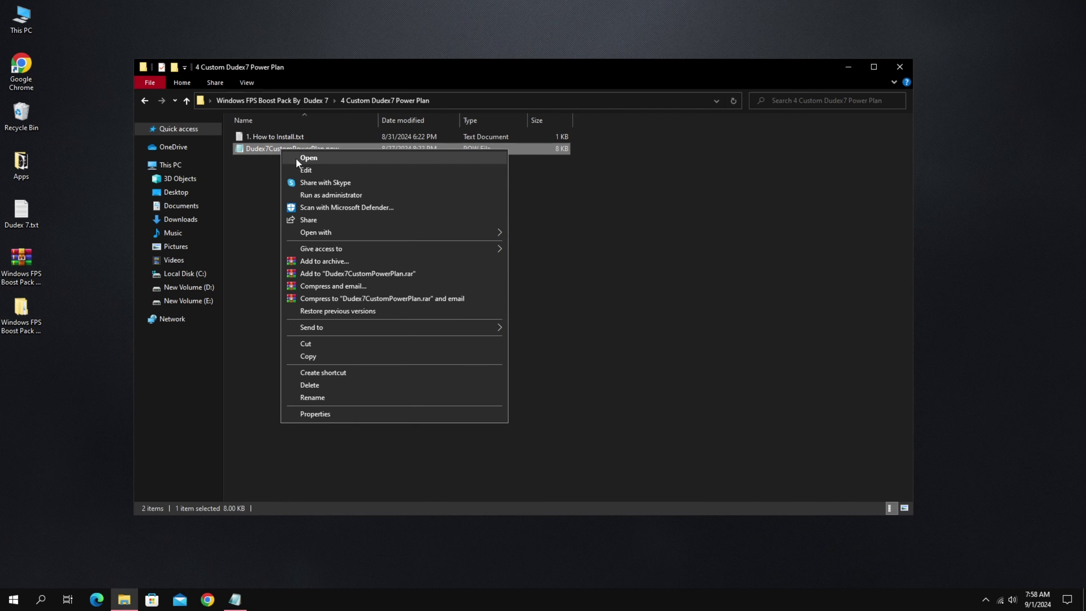
left_click(309, 356)
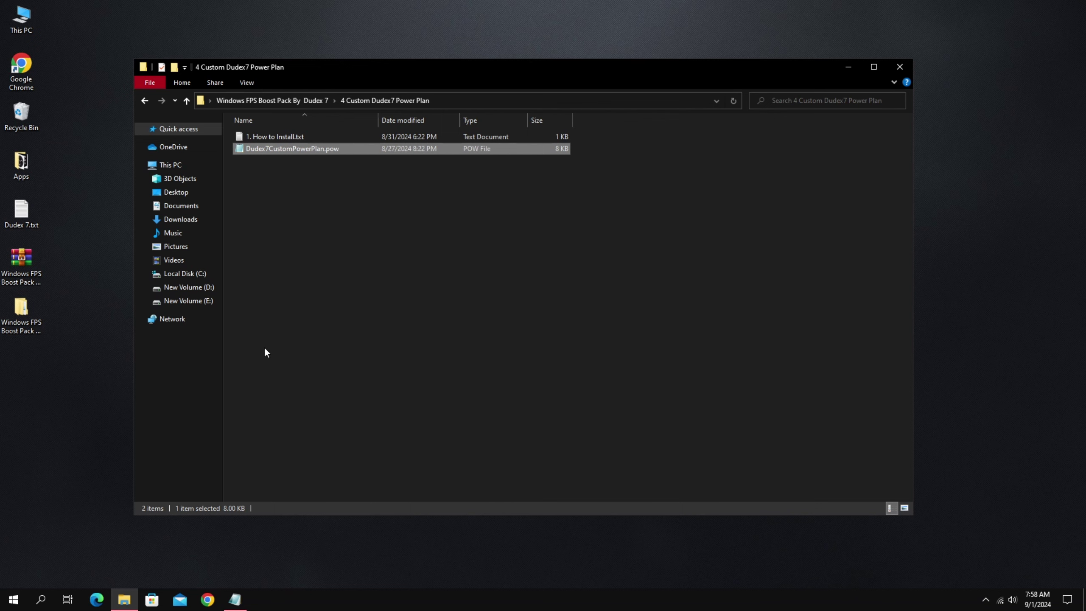
right_click(49, 403)
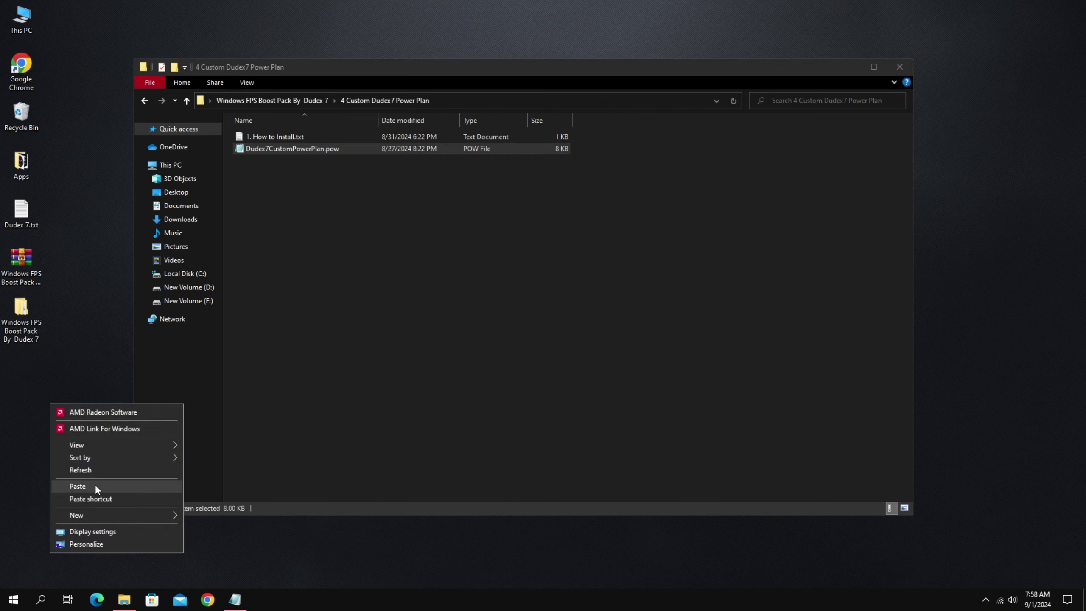
left_click(78, 486)
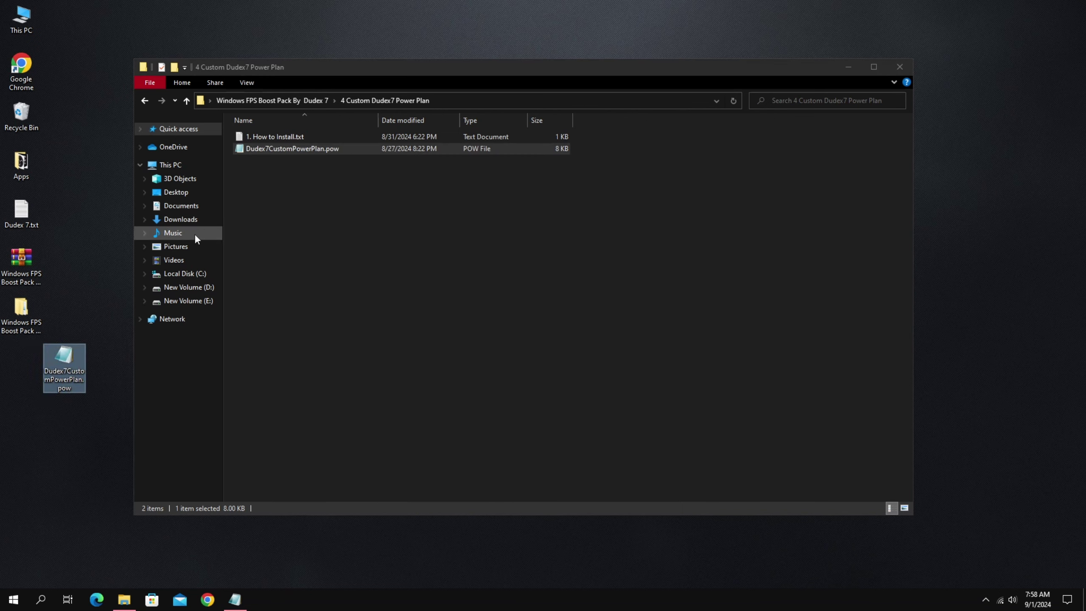
Bring back the How to Install notes and copy the powercfg.exe import command from instruction 3, without its closing quote.
left_click(235, 599)
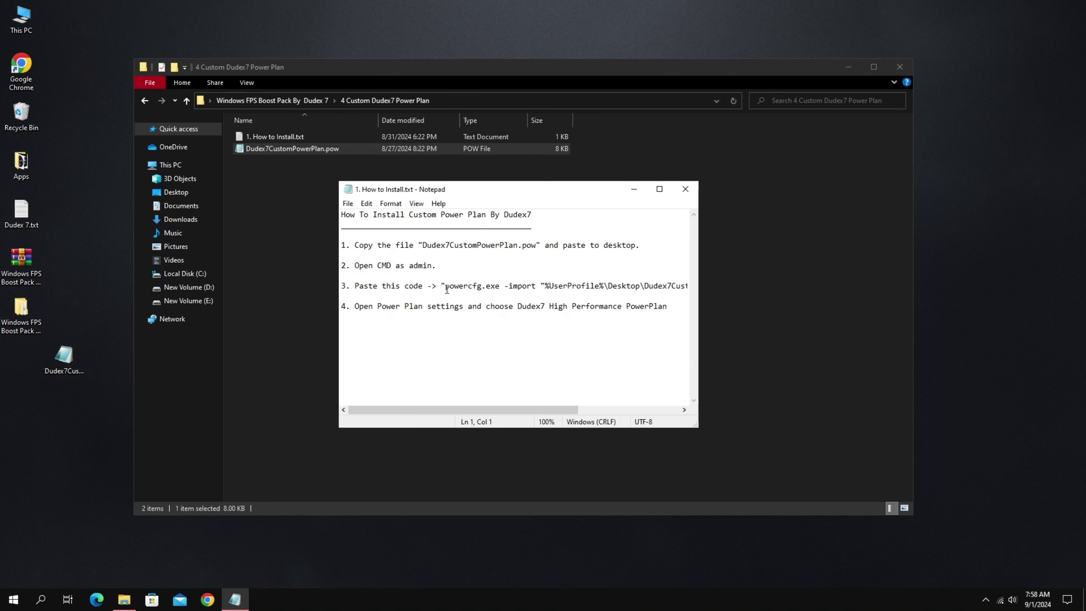
left_click_drag(454, 288, 610, 286)
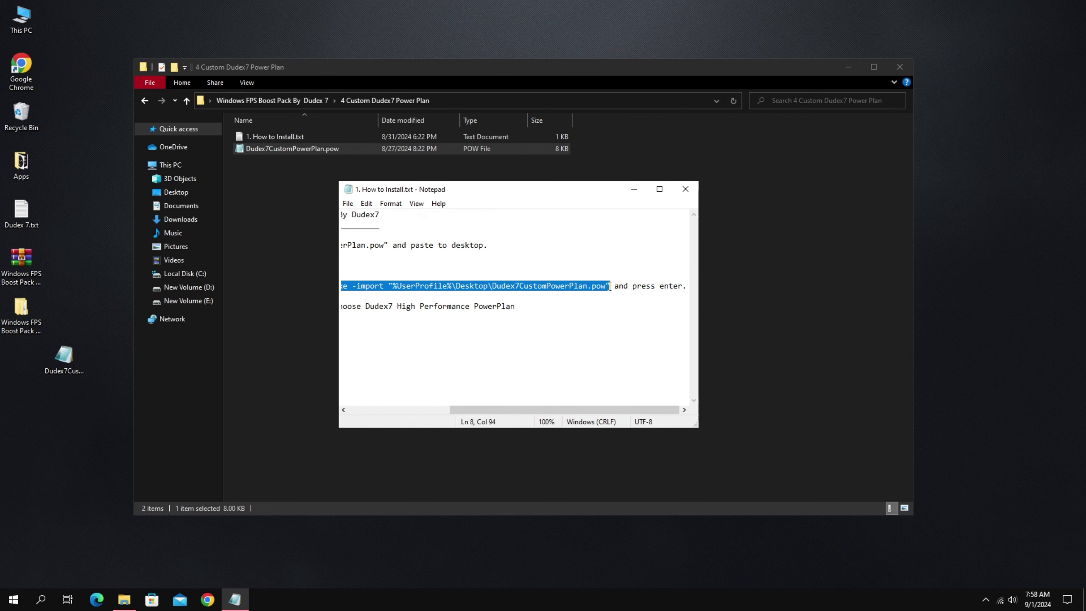
right_click(585, 288)
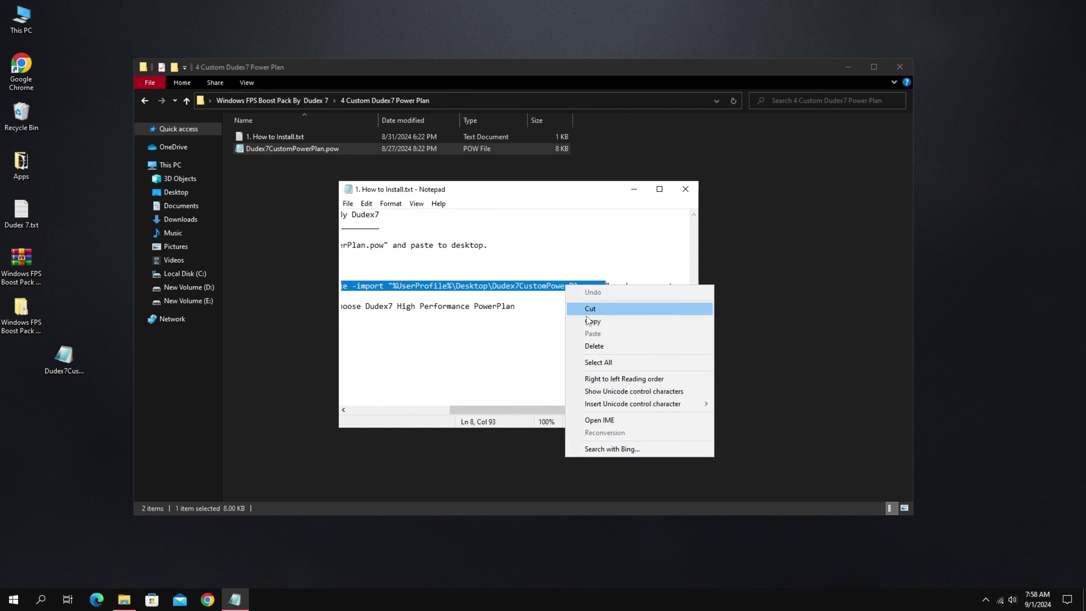
left_click(573, 318)
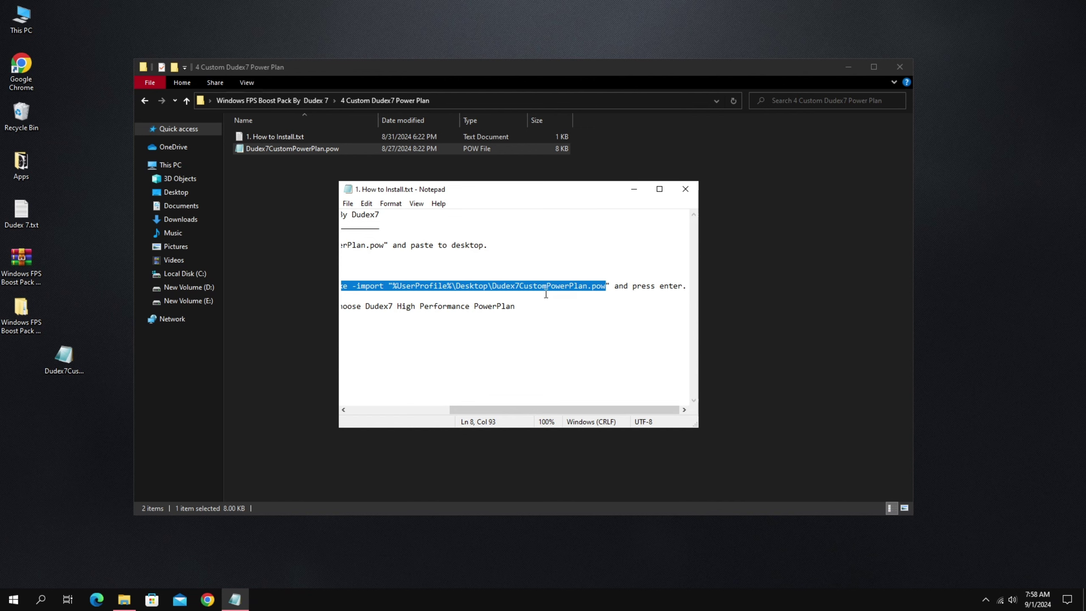
Open Command Prompt as administrator, run powercfg.exe -import "%UserProfile%\Desktop\Dudex7CustomPowerPlan.pow, and close the window.
key("super")
type("cmd")
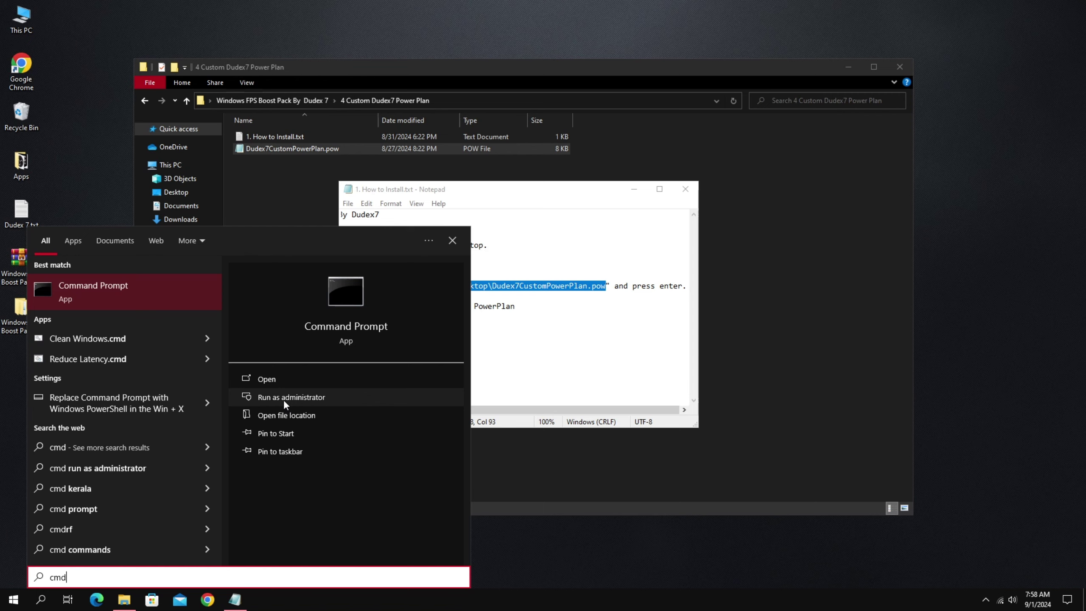
left_click(401, 306)
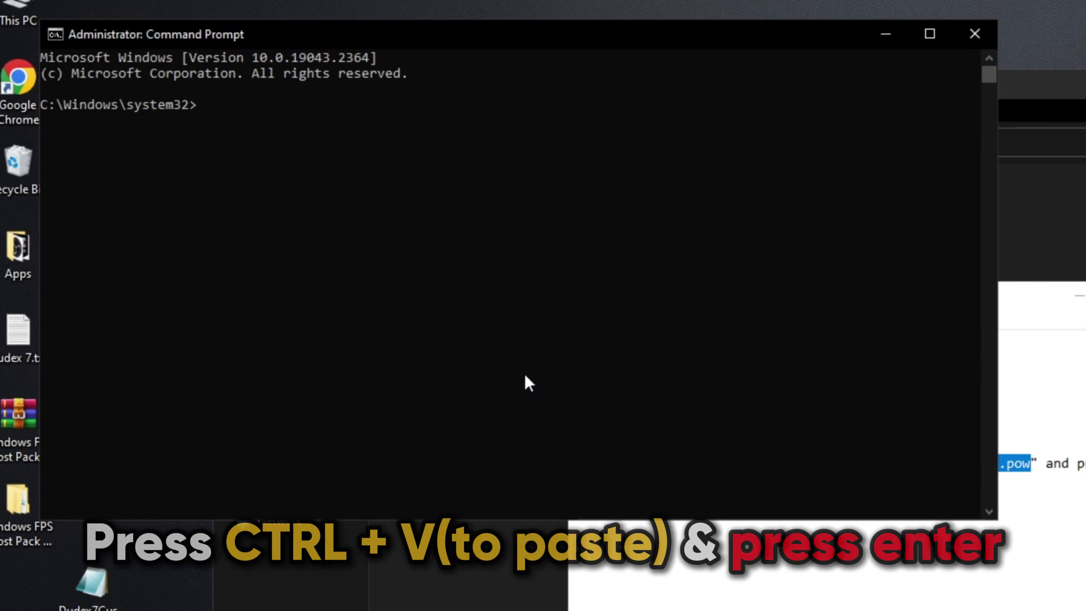
key("ctrl+v")
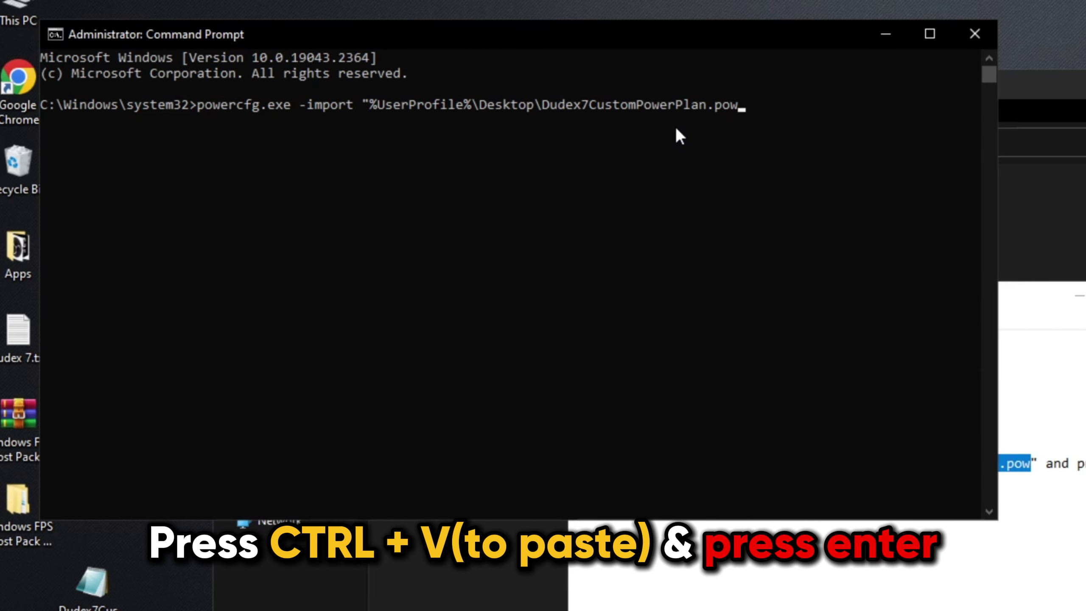
key("Return")
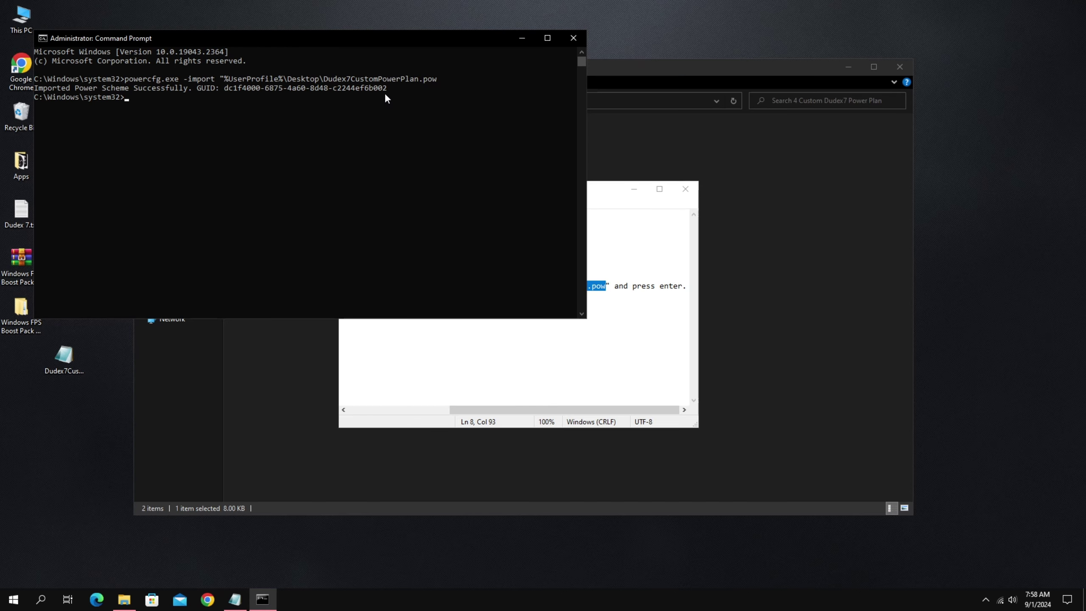
left_click(571, 38)
Search Windows for "power plan", activate Dudex7 High Performance PowerPlan in Power Options, and close the window.
key("super")
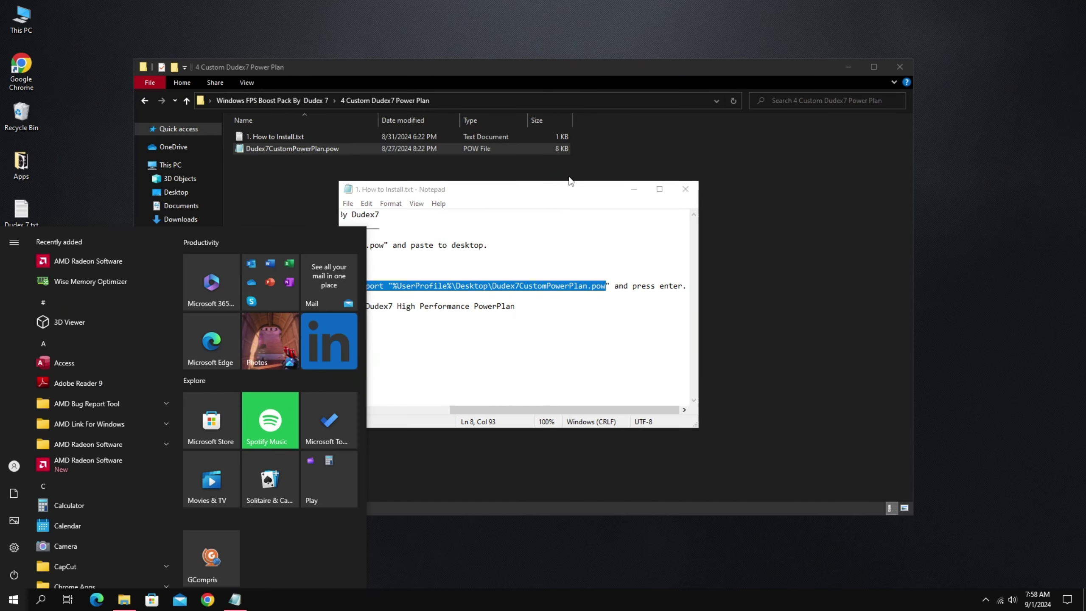
type("power ")
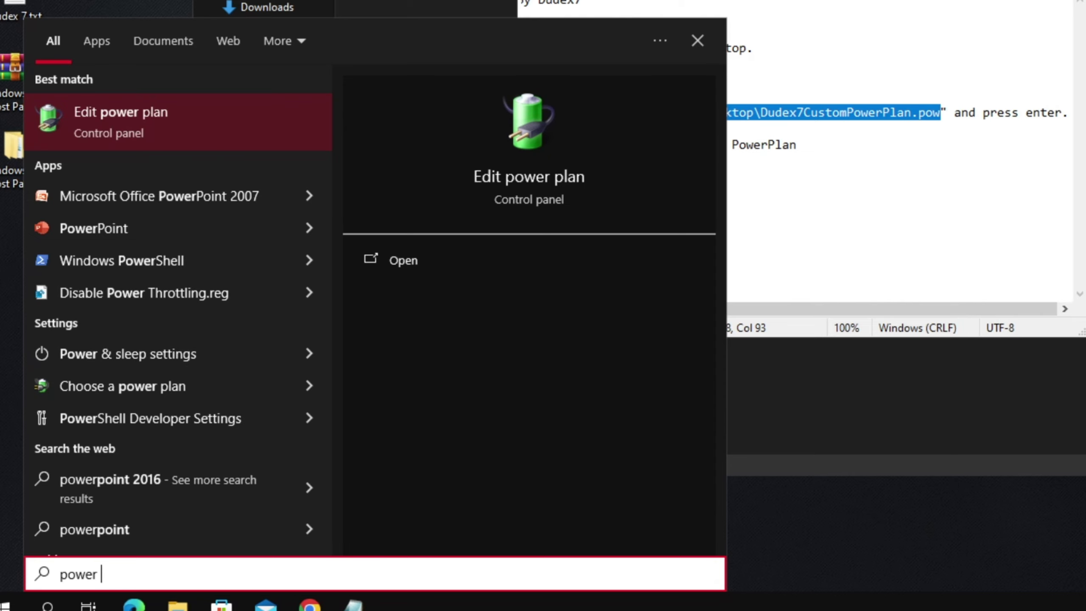
type("plan")
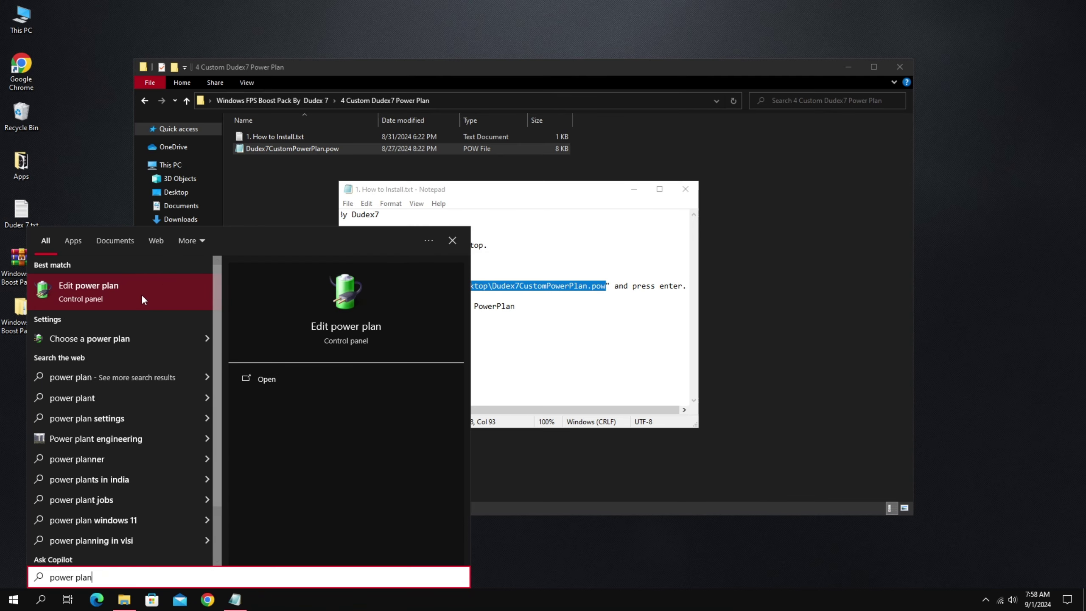
left_click(143, 299)
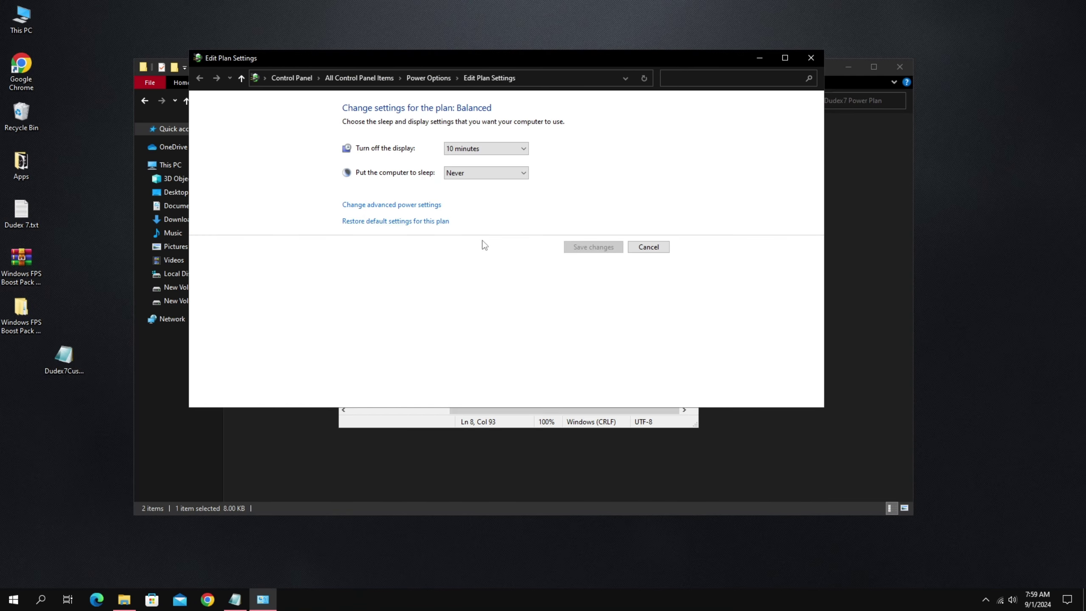
left_click(648, 249)
left_click(361, 226)
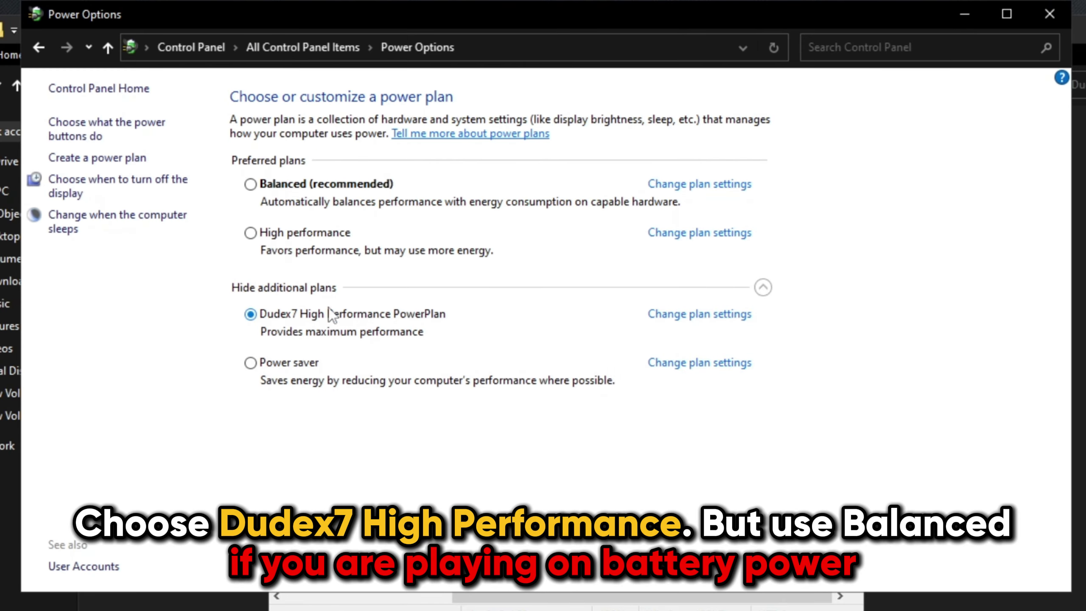
left_click(1050, 14)
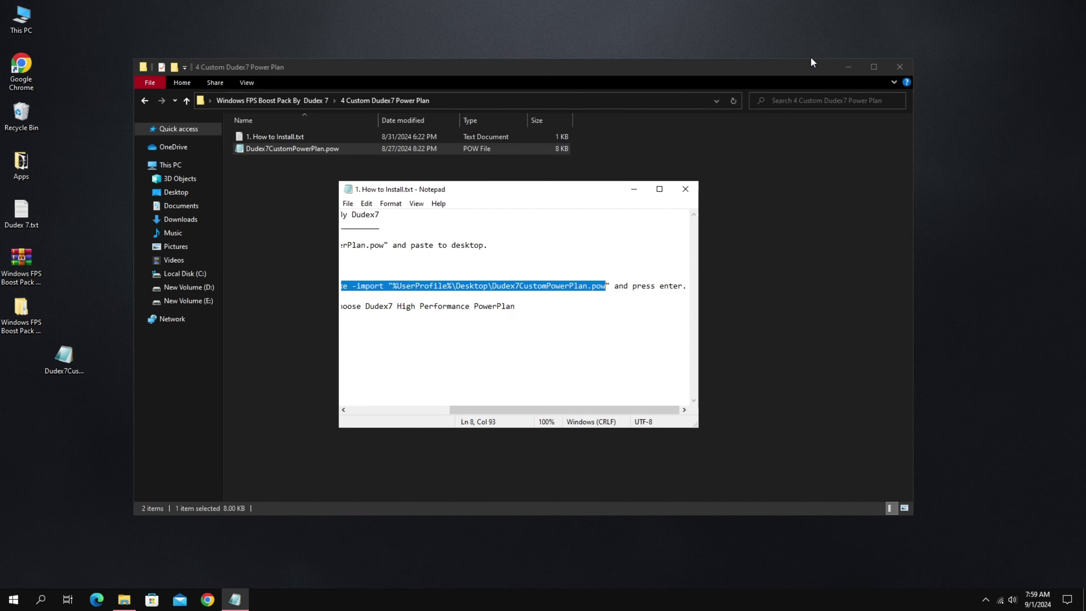
Close the How to Install notes, return to the pack's main folder and open the MSI Utility V3.1 folder inside "5 Programs".
left_click(695, 187)
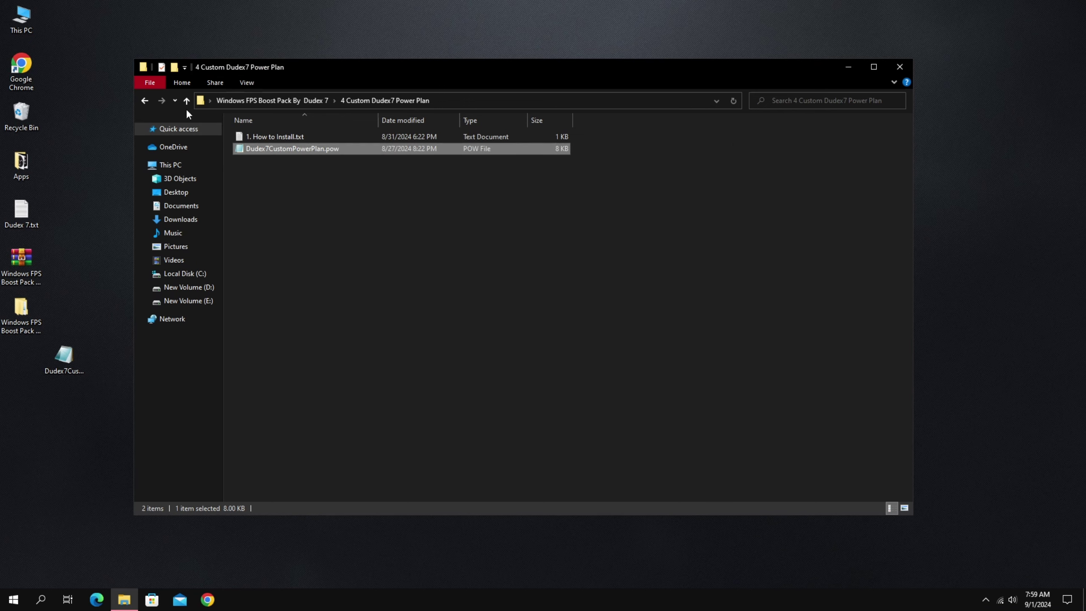
left_click(146, 101)
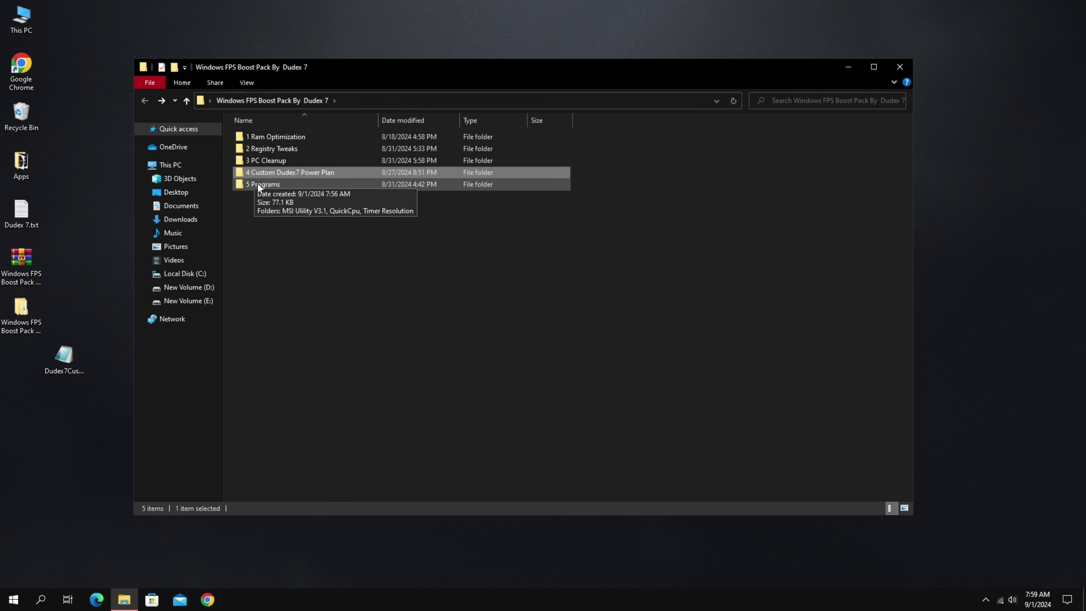
double_click(259, 184)
double_click(270, 137)
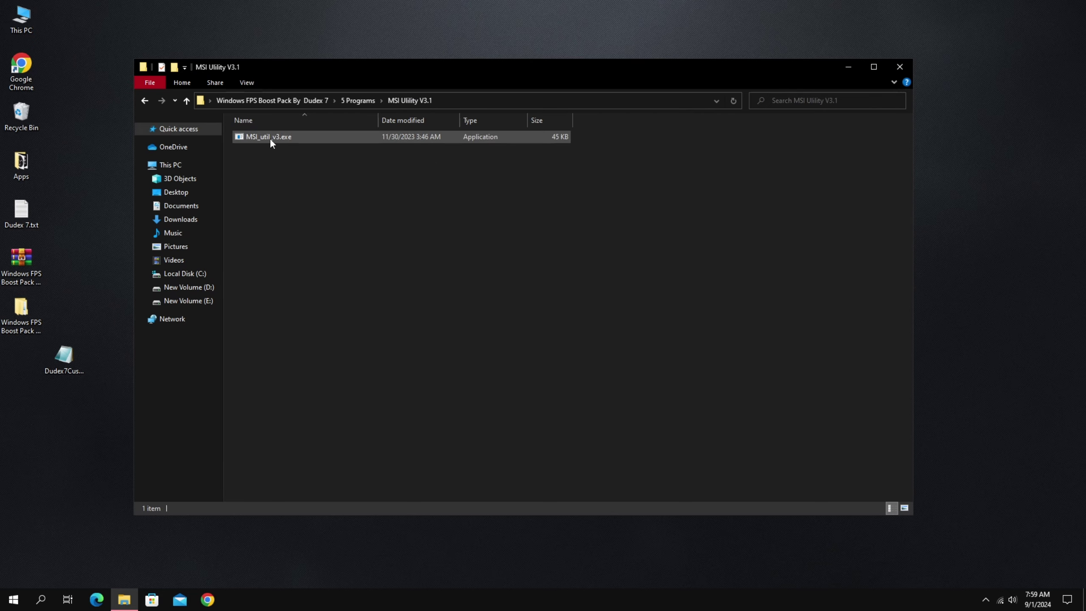
Run MSI_util_v3.exe as administrator, enable MSI for the AMD Radeon R7 450, and close the utility.
left_click(275, 138)
right_click(276, 139)
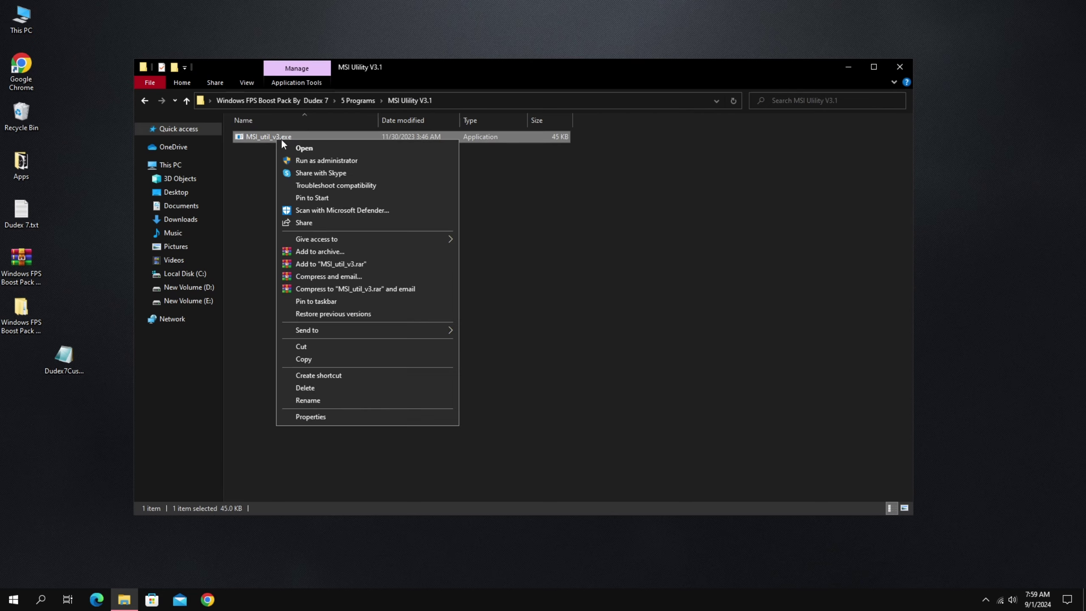
left_click(308, 160)
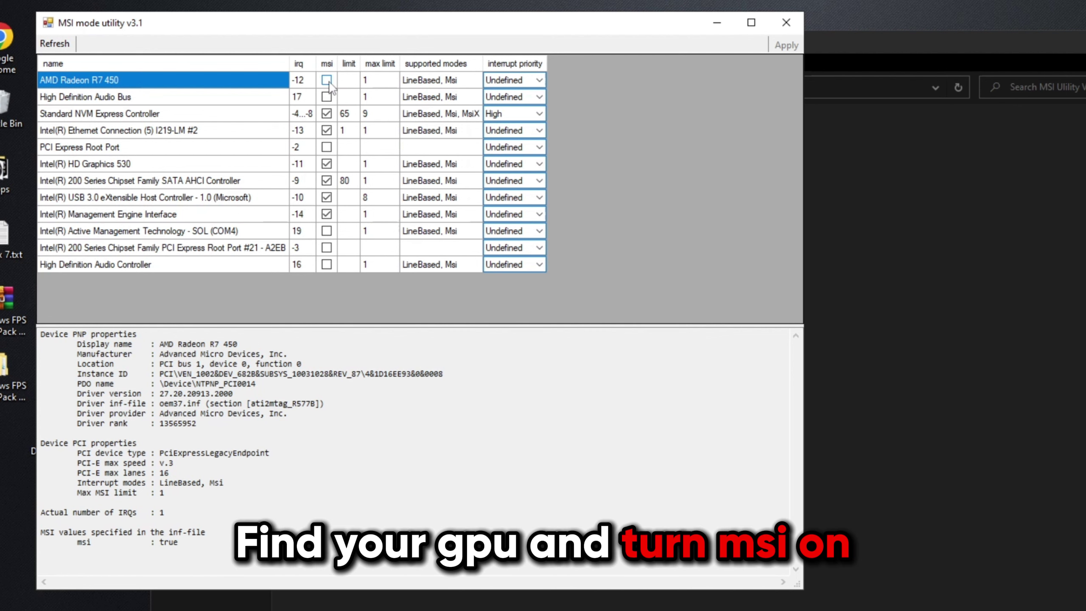
left_click(264, 95)
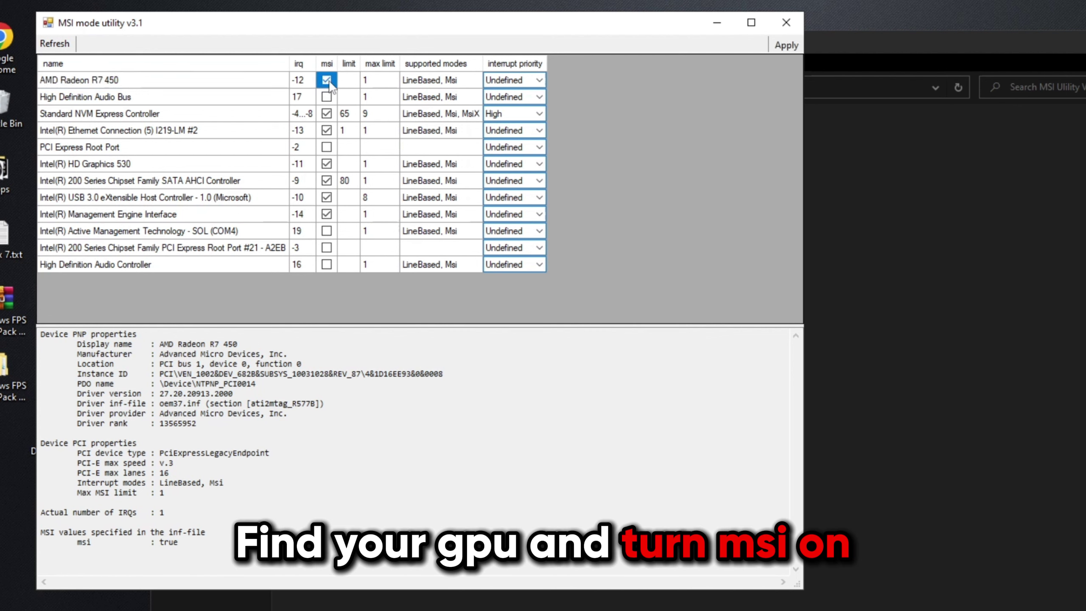
left_click(798, 23)
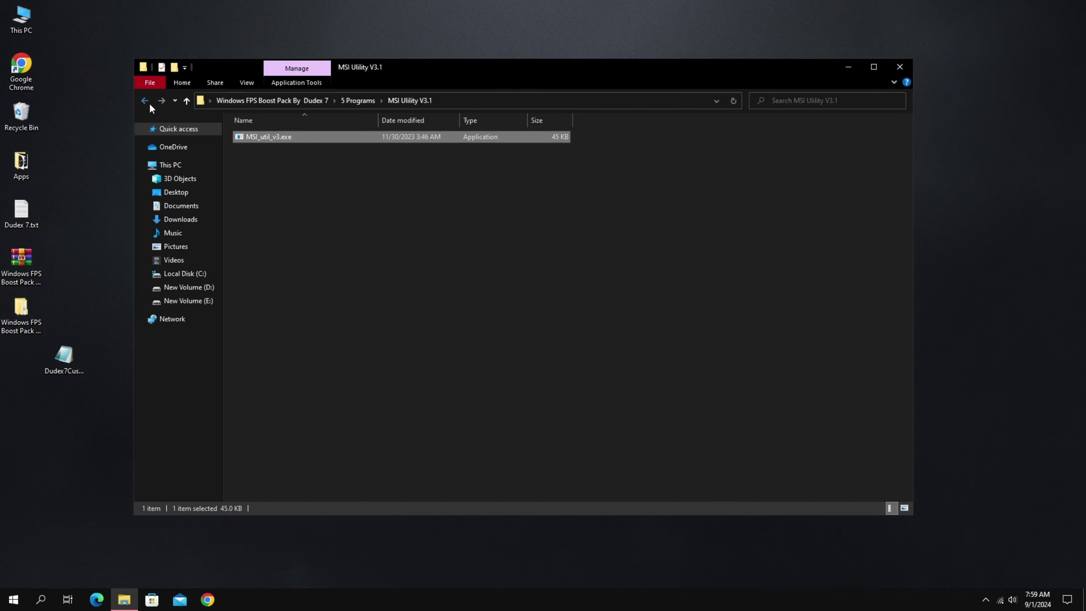
Go back to "5 Programs", open the QuickCpu folder and launch the shortcut to Quick CPU's official download site.
left_click(149, 104)
double_click(288, 147)
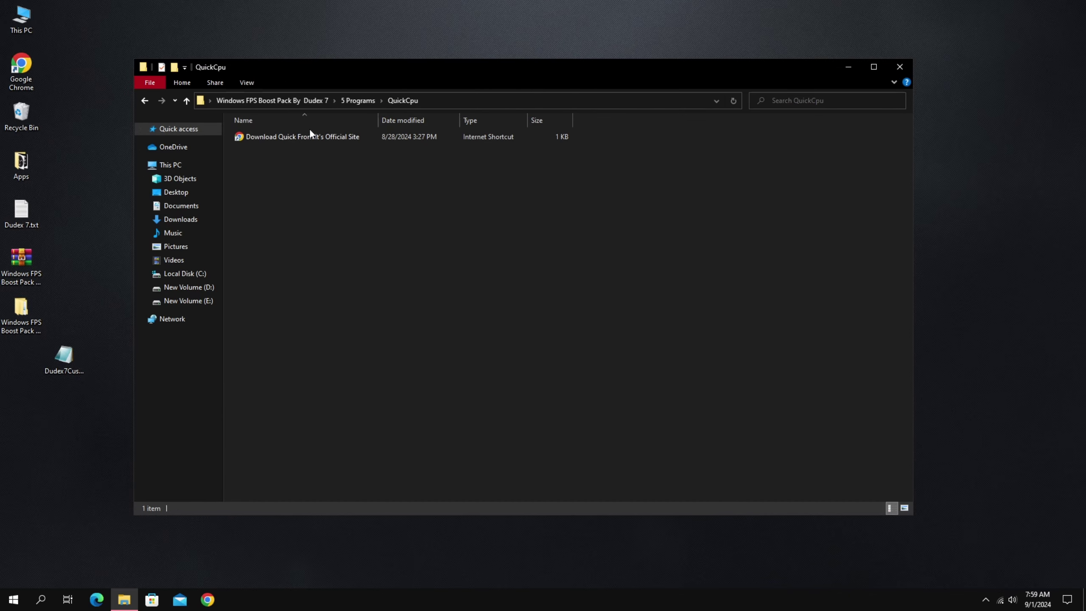
double_click(291, 136)
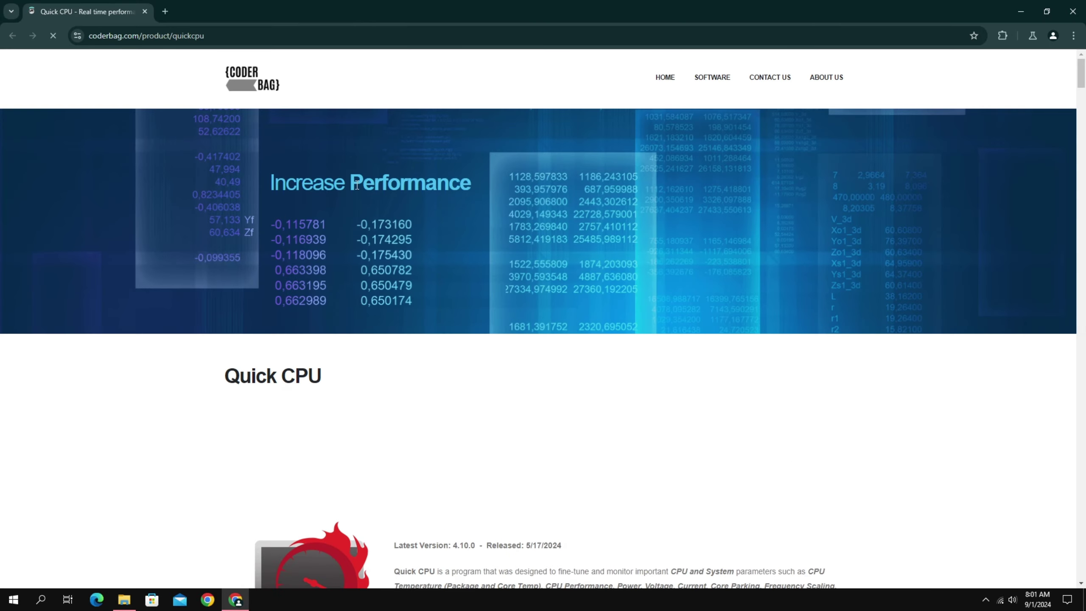
Find the download section of the Quick CPU page and download the x64 version.
scroll(361, 182, "down", 5)
scroll(364, 192, "down", 15)
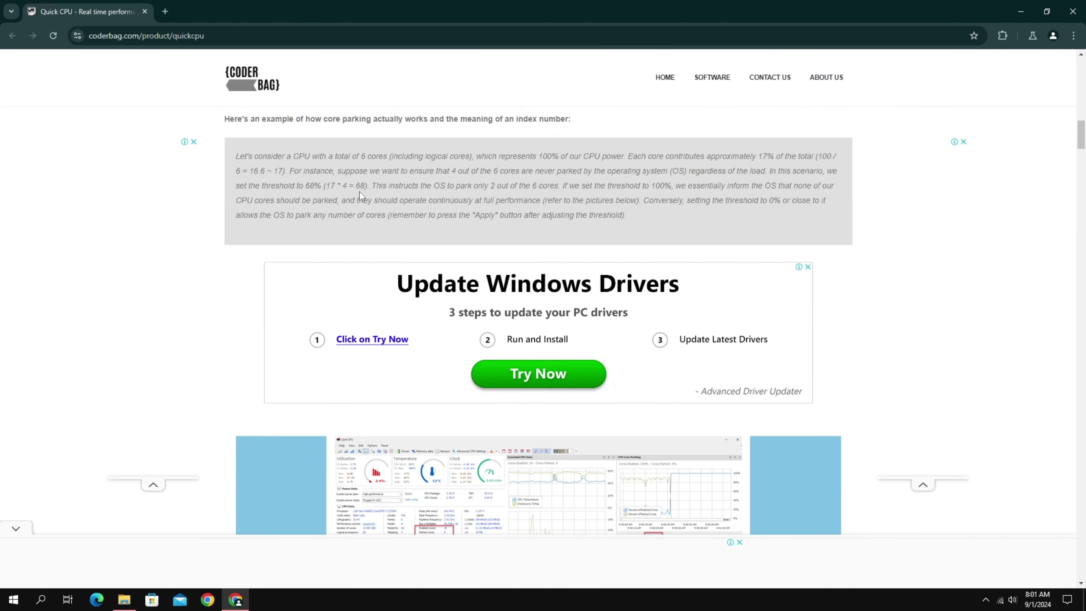
scroll(358, 197, "down", 20)
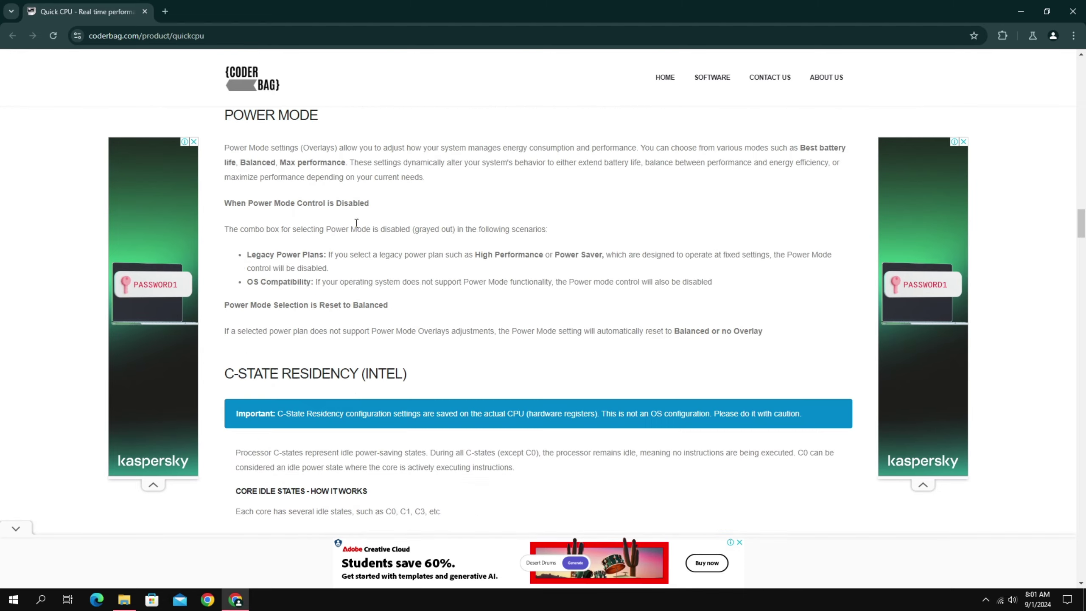
scroll(357, 225, "down", 20)
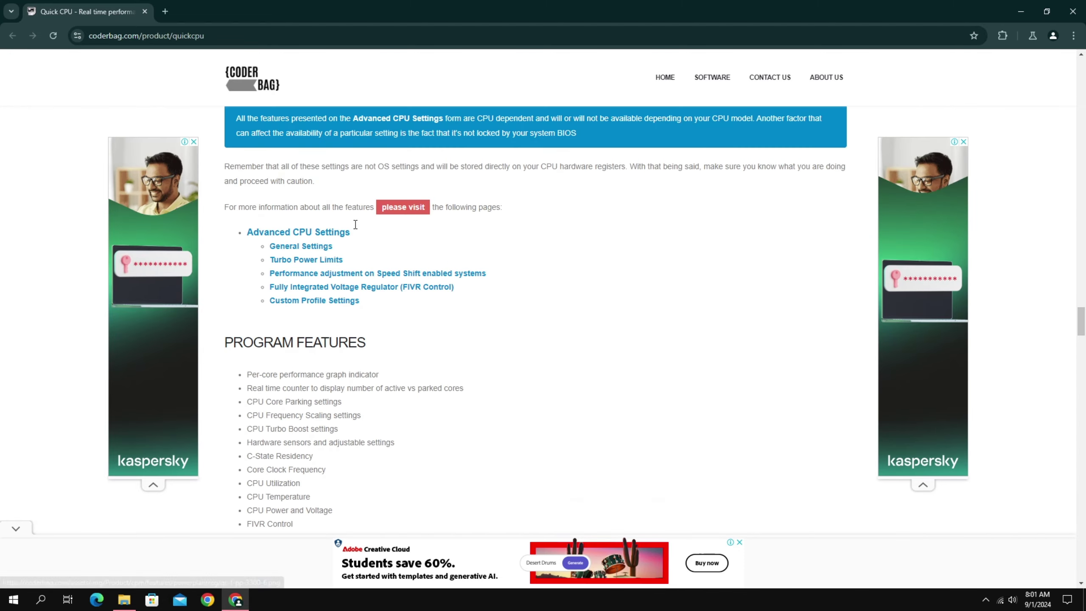
scroll(351, 234, "down", 20)
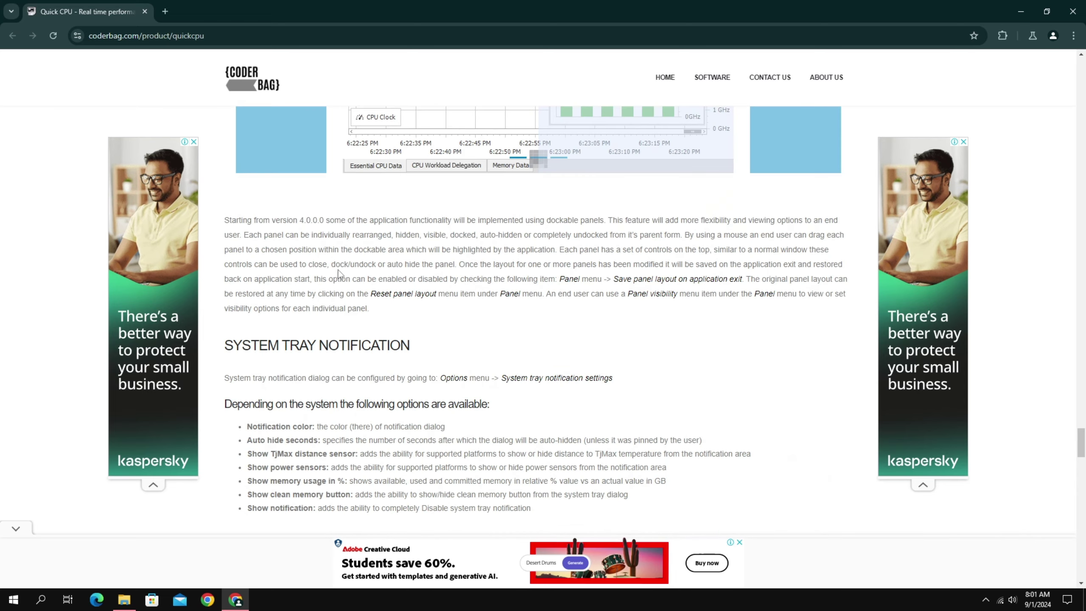
scroll(344, 267, "down", 6)
scroll(353, 252, "up", 1)
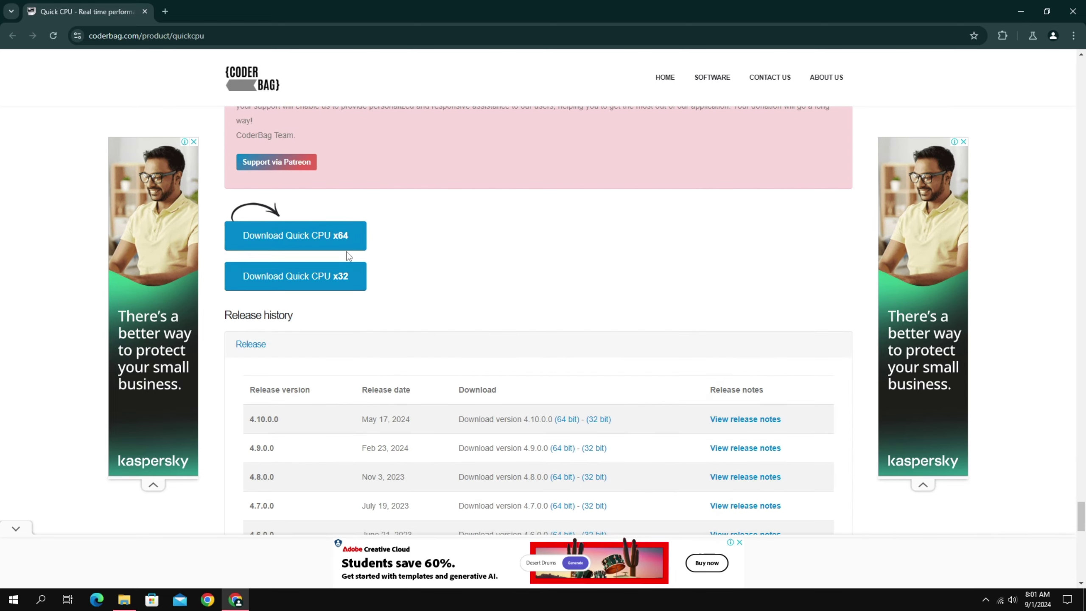
left_click(304, 242)
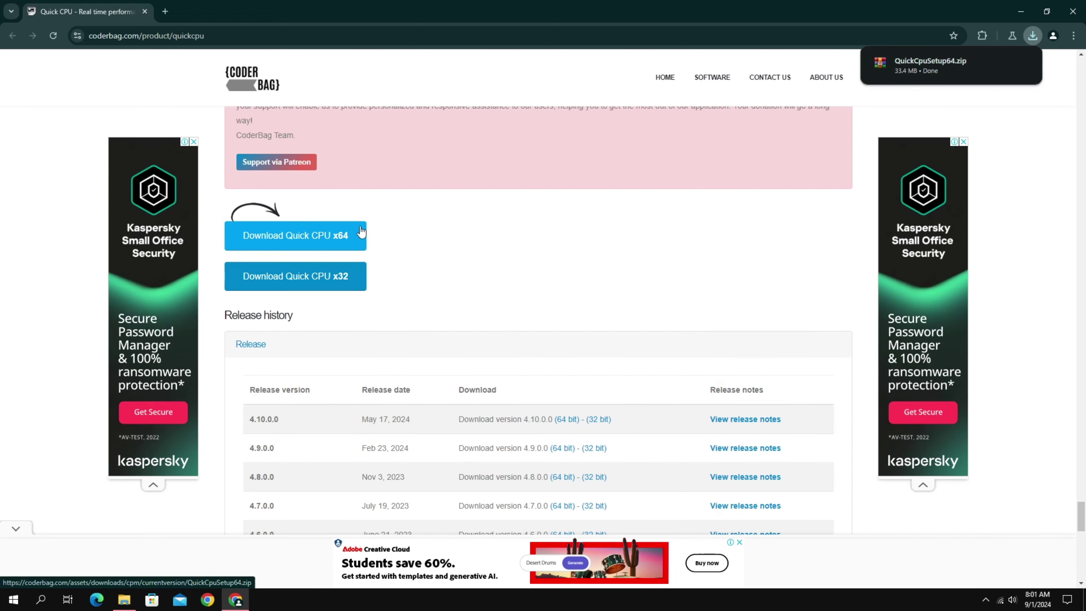
Show the downloaded QuickCpuSetup64.zip in its folder, close Chrome, move the archive to the desktop, and close the Downloads window.
right_click(929, 65)
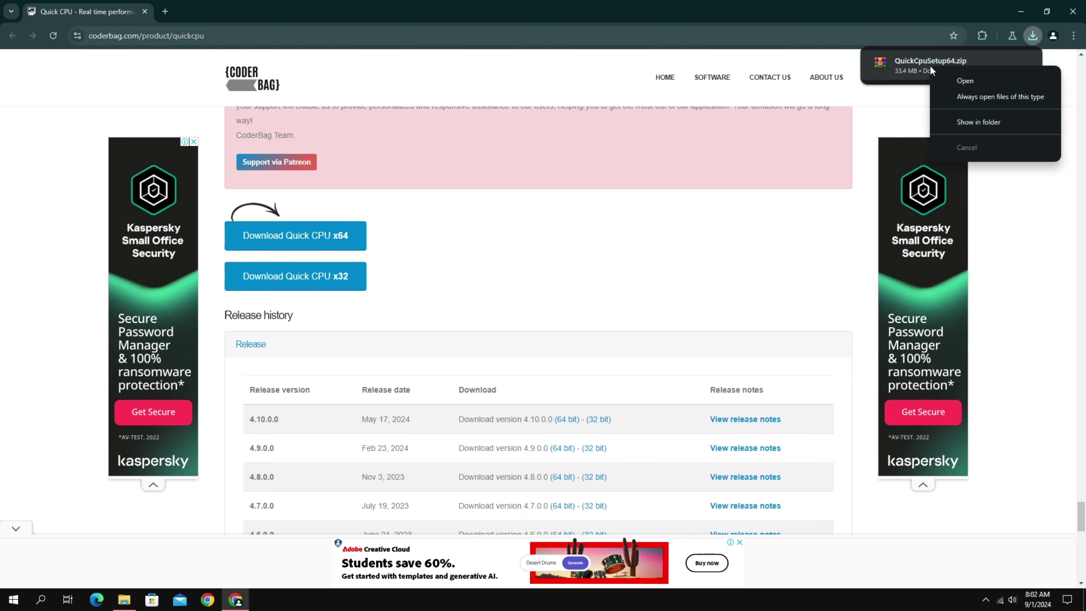
left_click(970, 125)
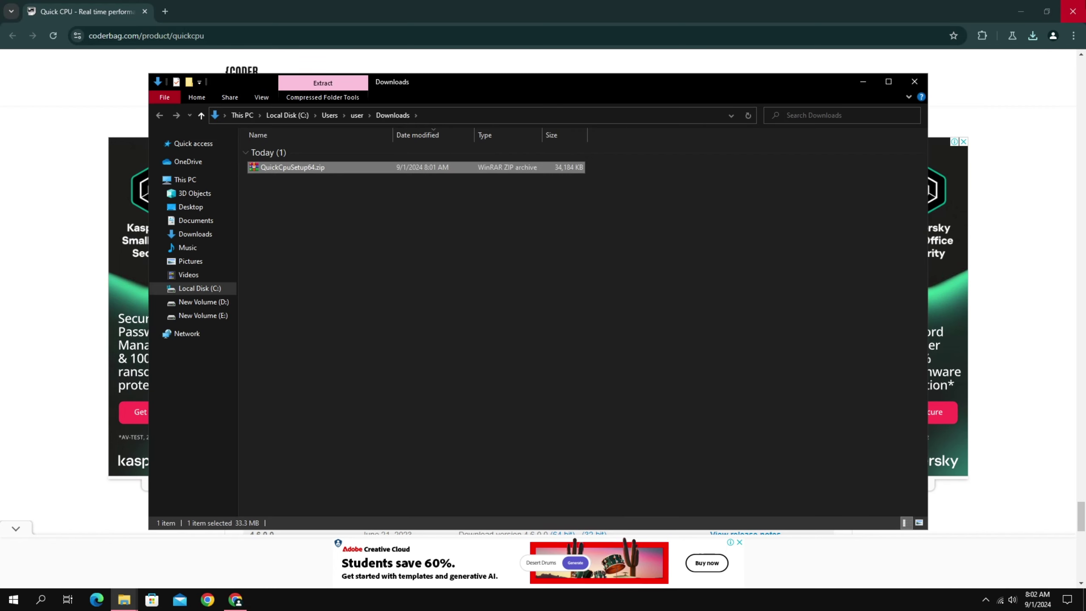
left_click(1073, 12)
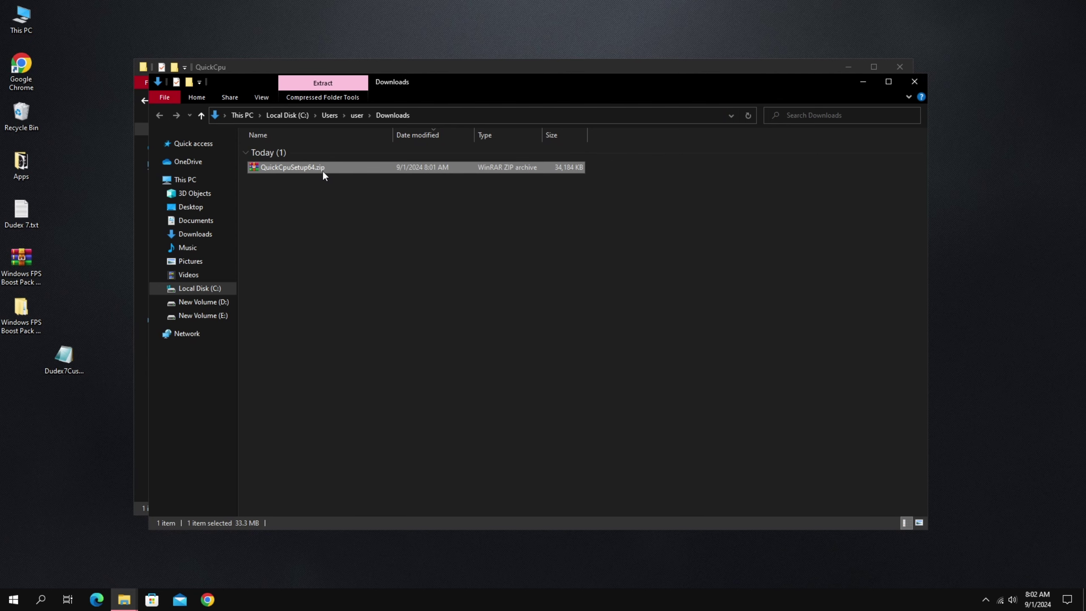
left_click_drag(322, 170, 96, 186)
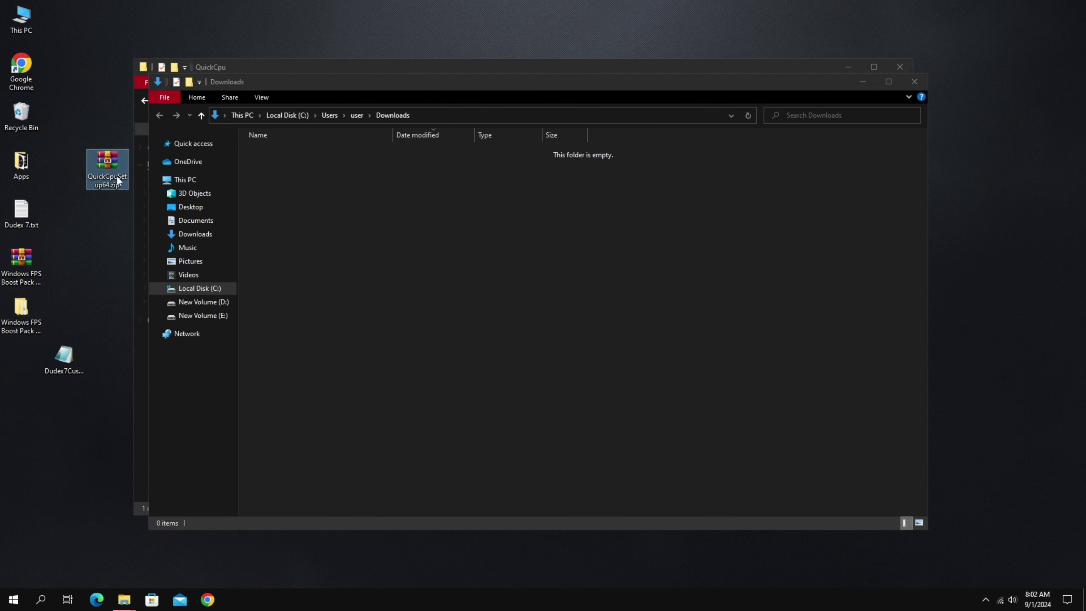
left_click(914, 82)
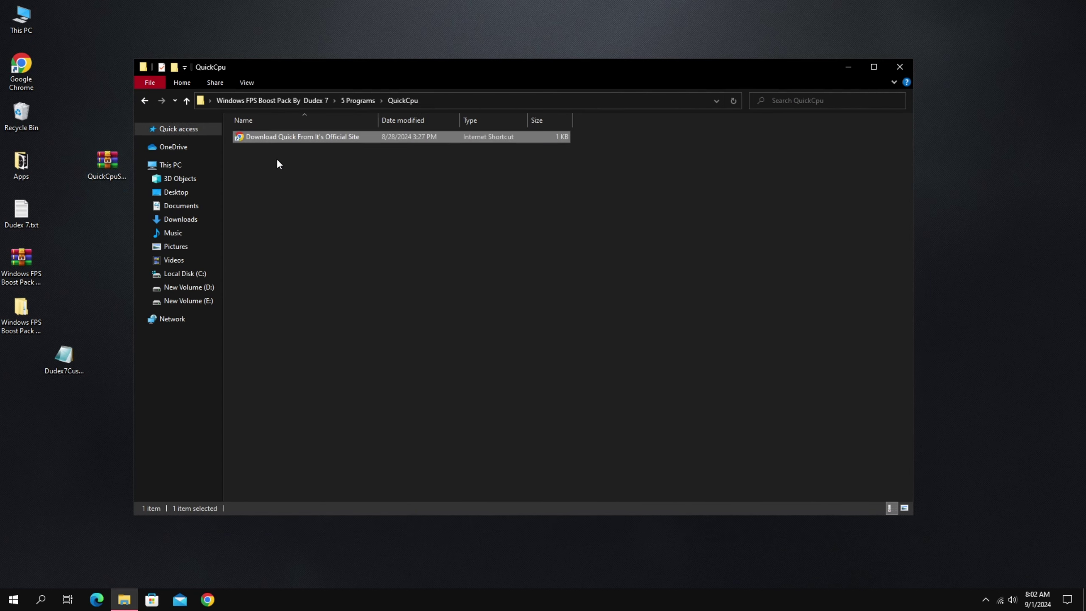
Extract QuickCpuSetup64.zip onto the desktop and launch the extracted QuickCpuSetup-4.10.0.0-x64.msi installer.
right_click(100, 165)
left_click(141, 235)
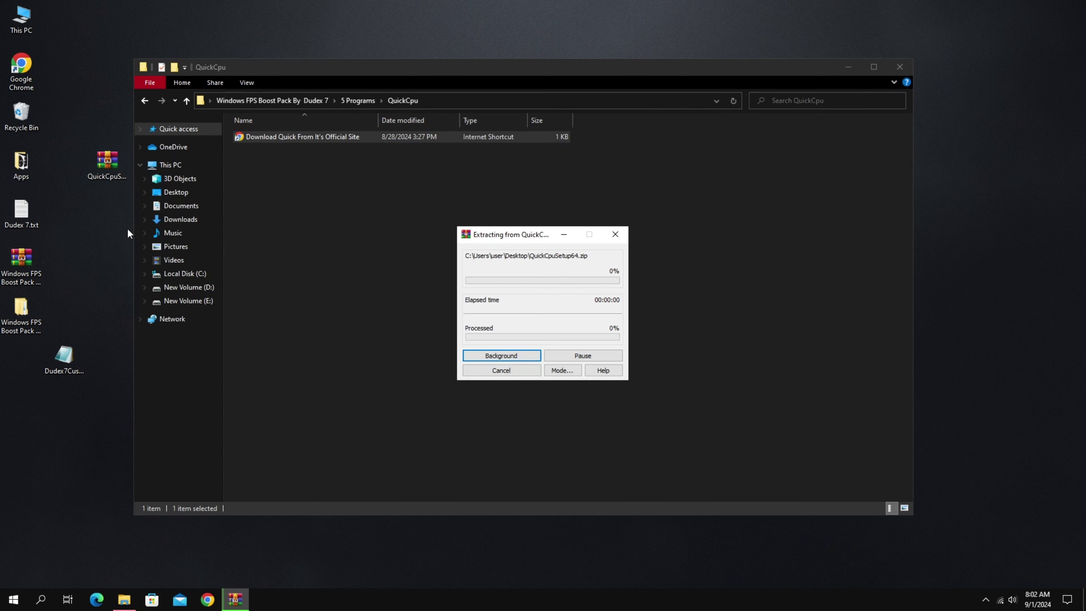
left_click(21, 367)
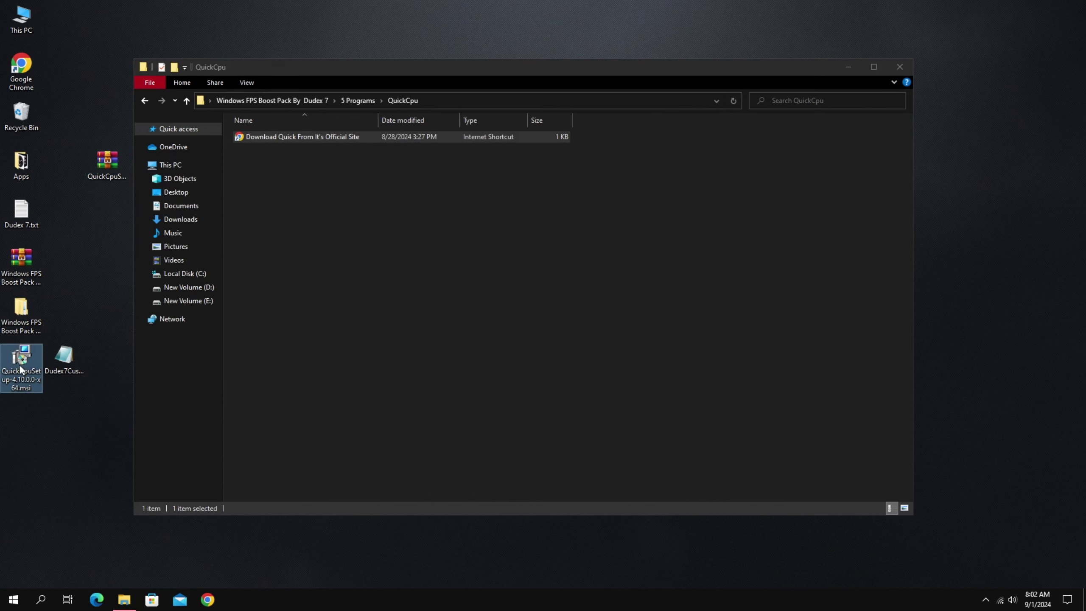
double_click(20, 368)
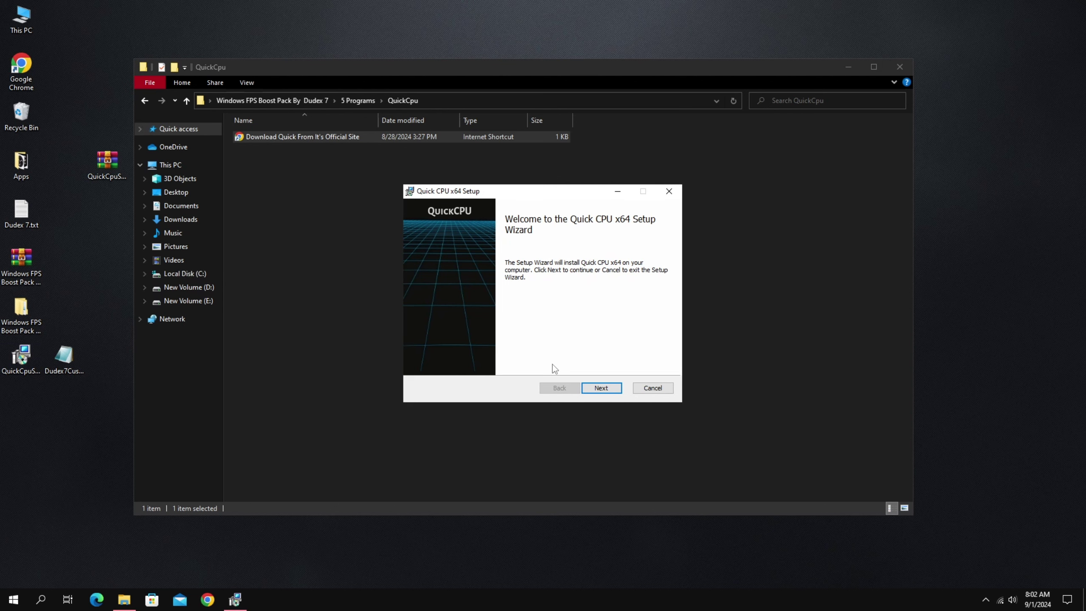
Accept the license agreement, install Quick CPU x64 to C:\Program Files\QuickCPU\, and finish the setup with QuickCPU.exe launching.
left_click(610, 389)
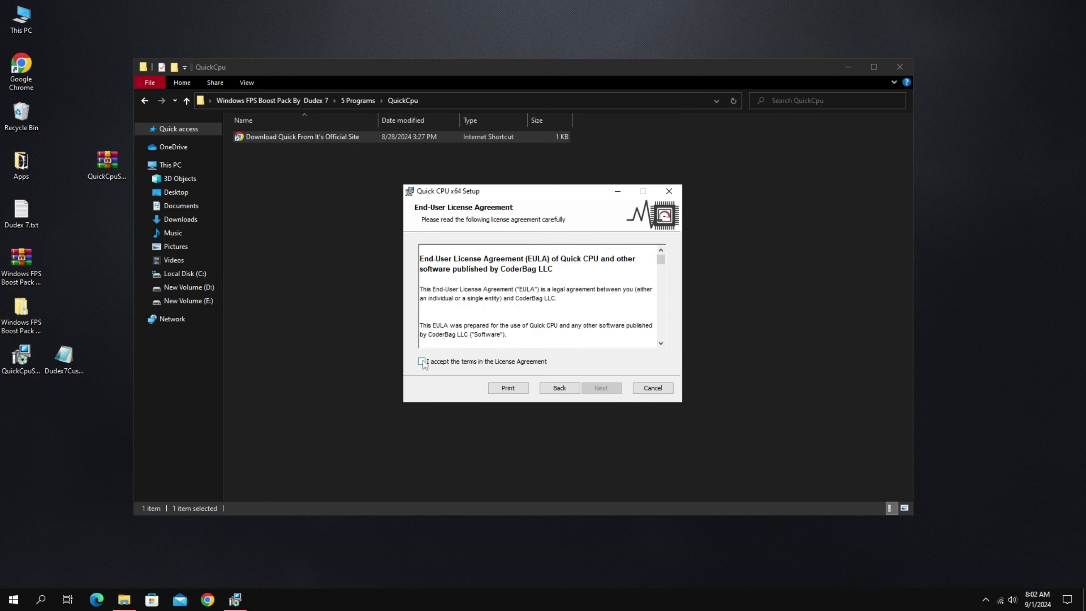
left_click(422, 362)
left_click(599, 388)
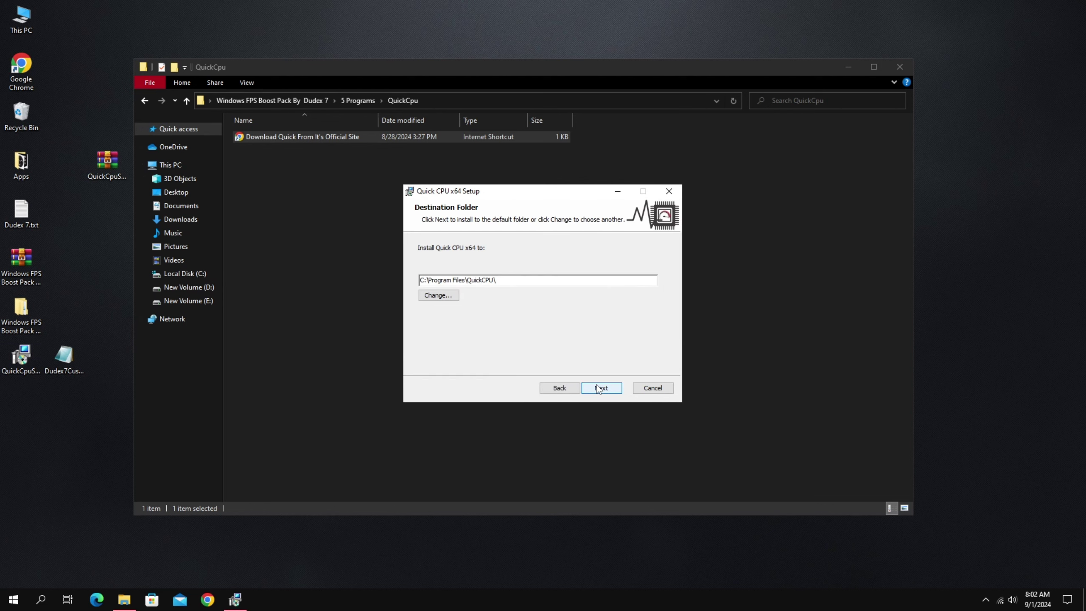
left_click(590, 388)
left_click(596, 387)
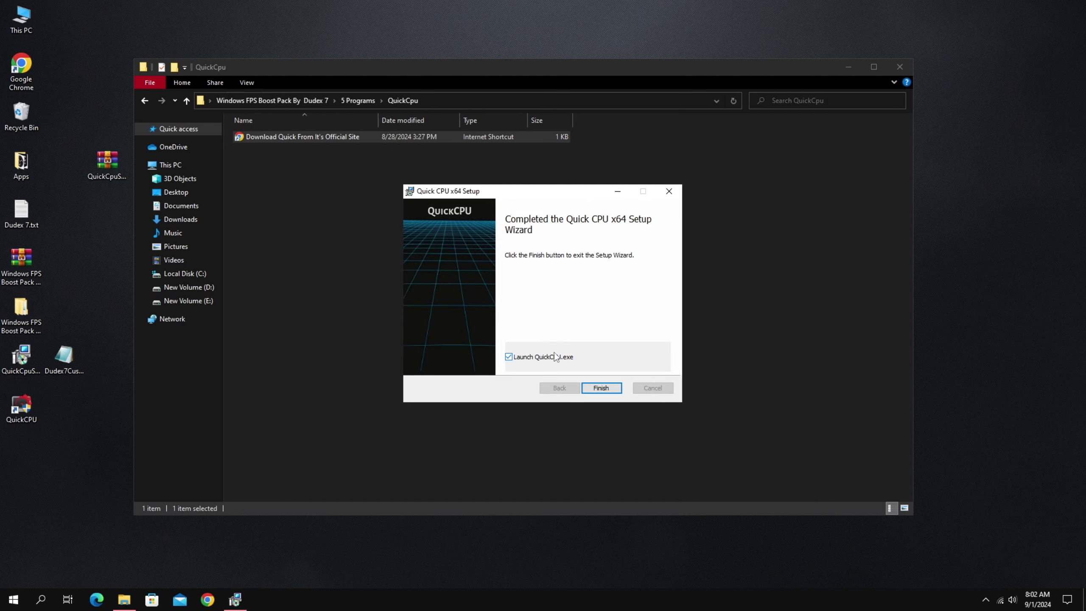
left_click(601, 386)
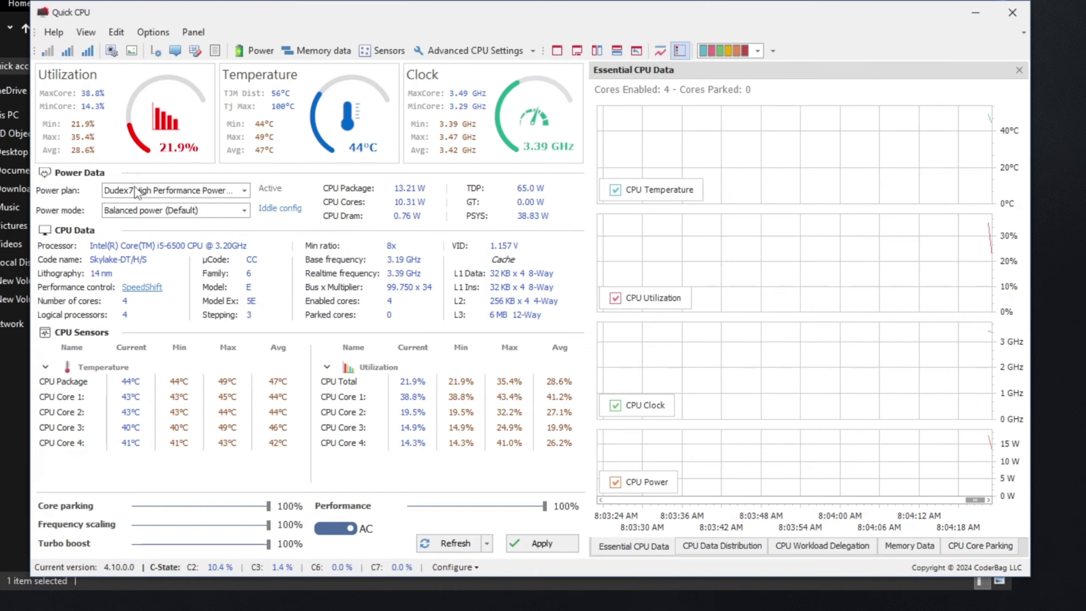
Select Dudex7 High Performance PowerPlan in Quick CPU, apply Core parking, Frequency scaling, Turbo boost and Performance at 100%, and close the program.
left_click(137, 192)
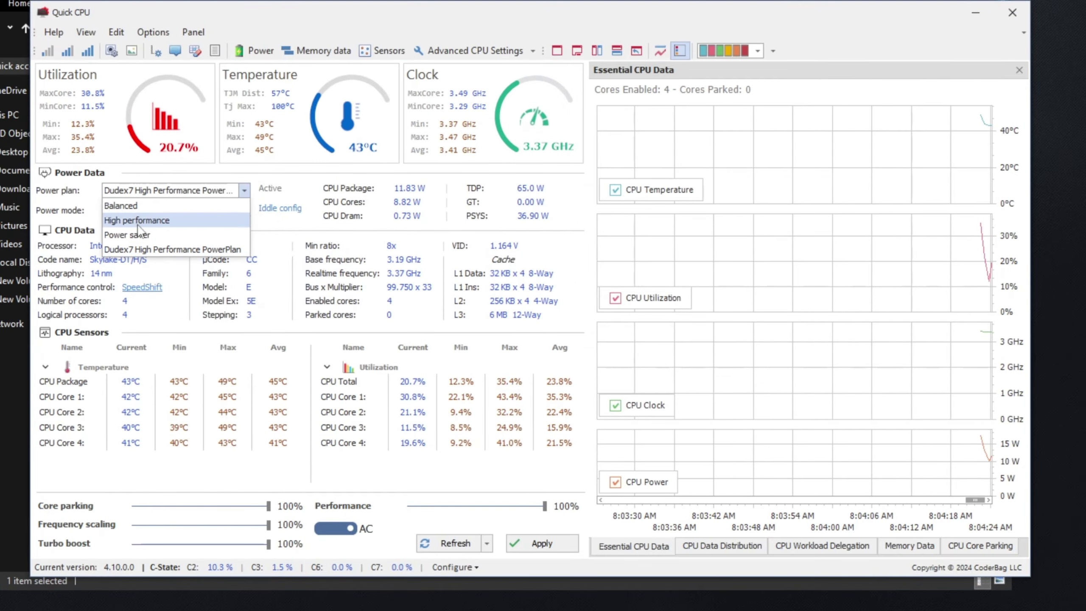
left_click(137, 249)
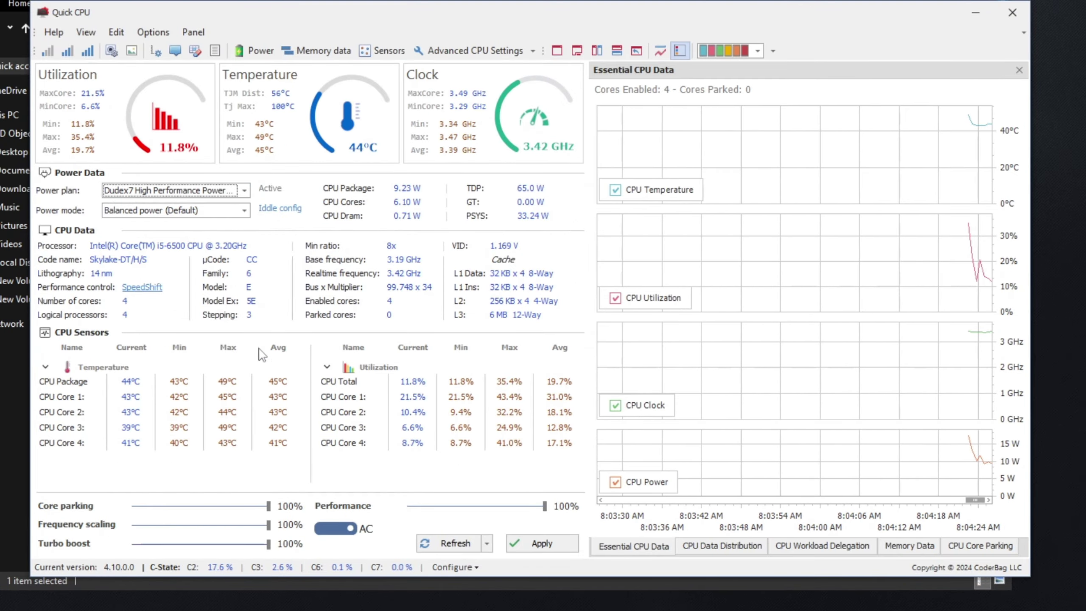
left_click_drag(269, 508, 268, 543)
mouse_move(544, 507)
left_mouse_down()
mouse_move(475, 508)
mouse_move(560, 511)
left_mouse_up()
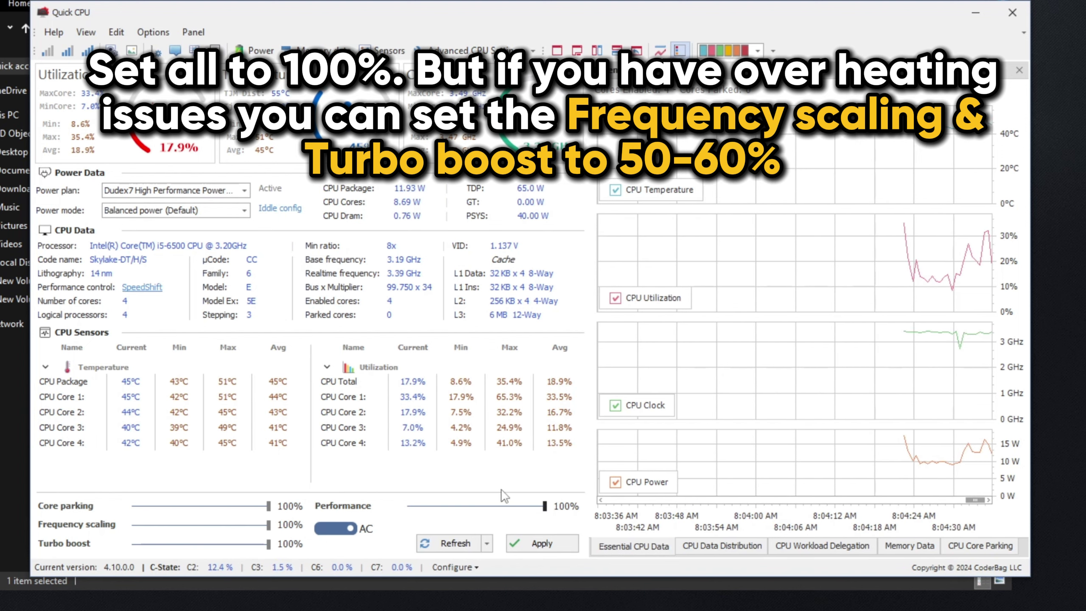
left_click(519, 542)
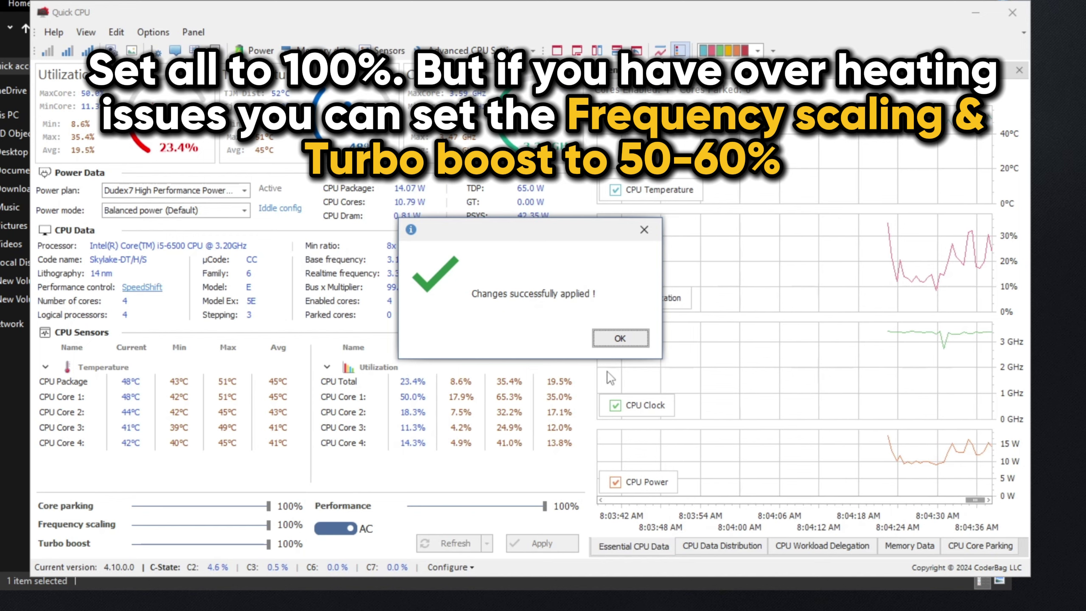
left_click(620, 340)
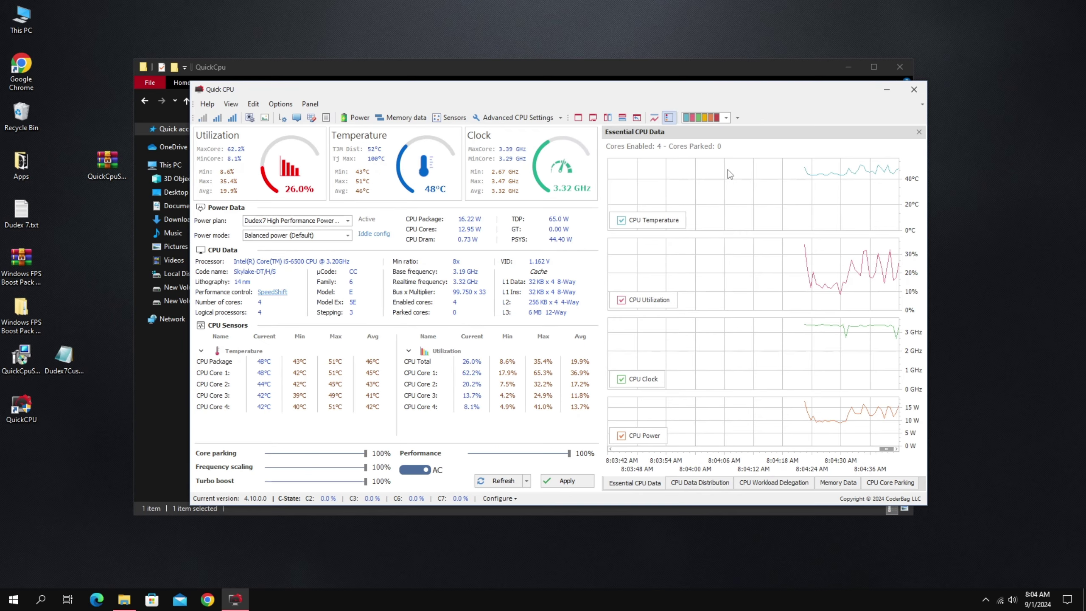
left_click(918, 89)
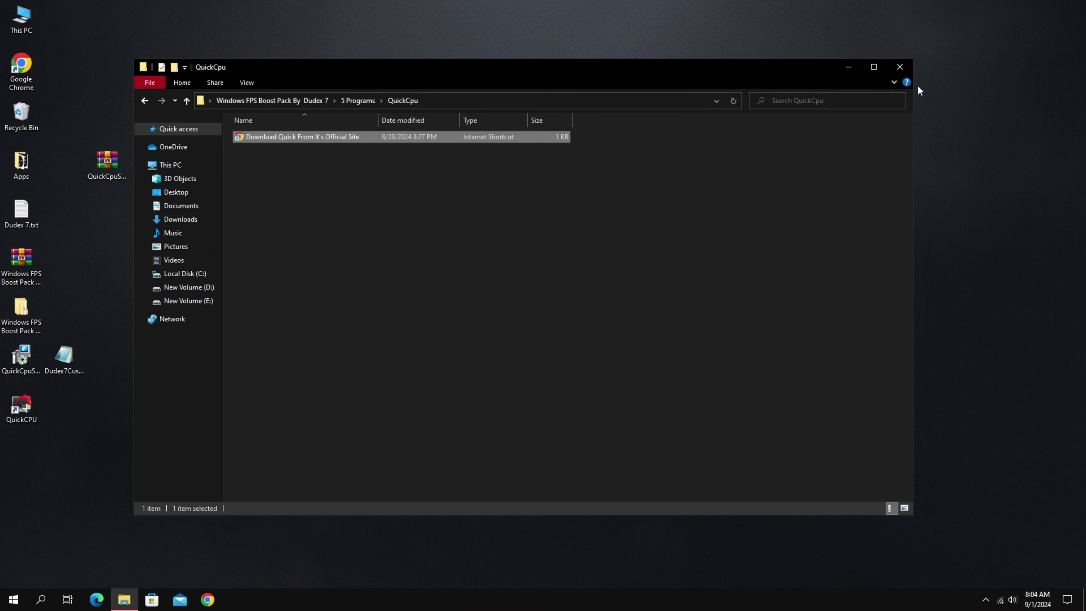
Go back to "5 Programs", open the Timer Resolution folder and run TimerResolution.exe.
left_click(142, 102)
double_click(261, 158)
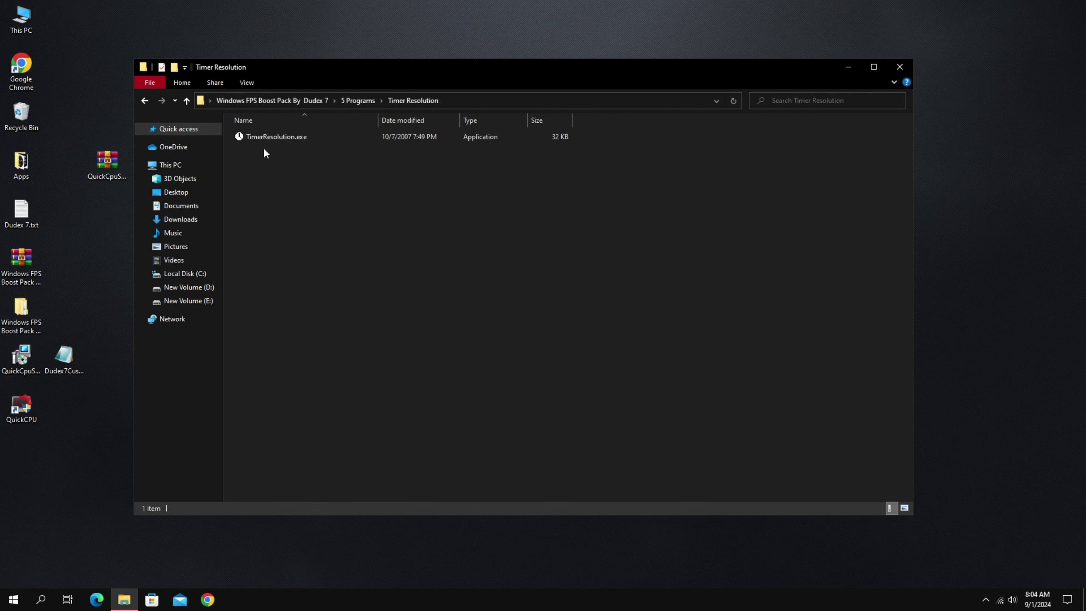
left_click(265, 135)
right_click(264, 135)
left_click(304, 151)
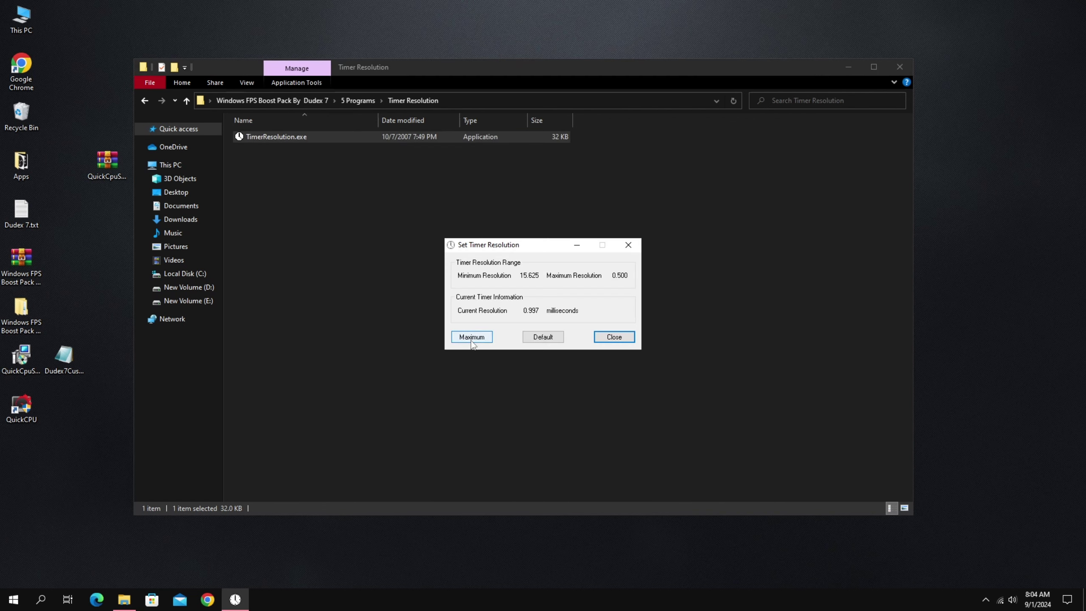
Set the timer resolution to Maximum, then close the utility and the Timer Resolution folder window.
left_click(471, 337)
left_click(599, 337)
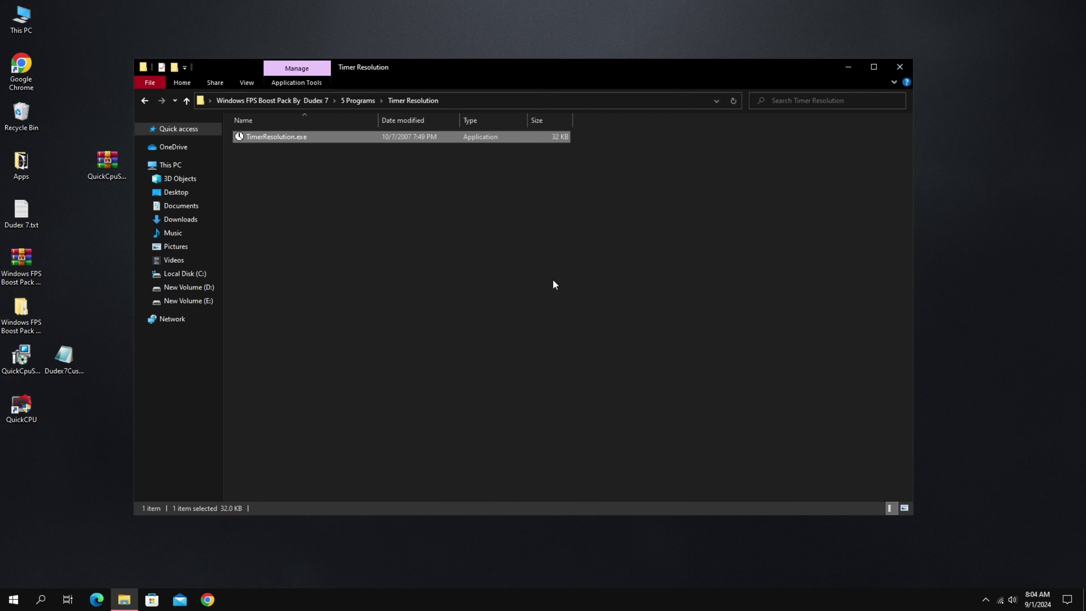
left_click(900, 67)
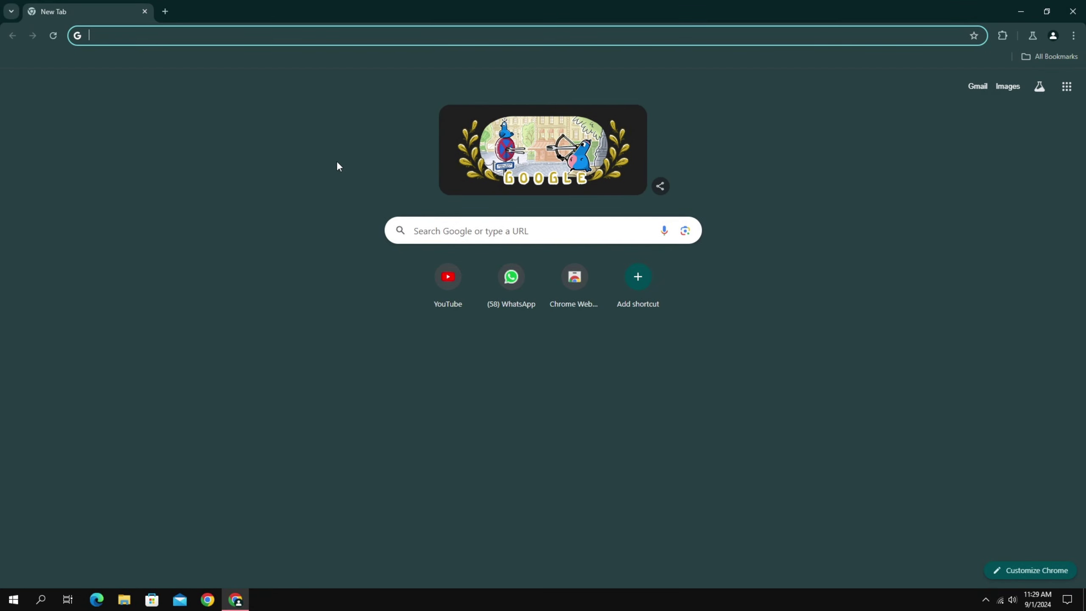
Switch to Chrome and open its Settings page.
left_click(1073, 36)
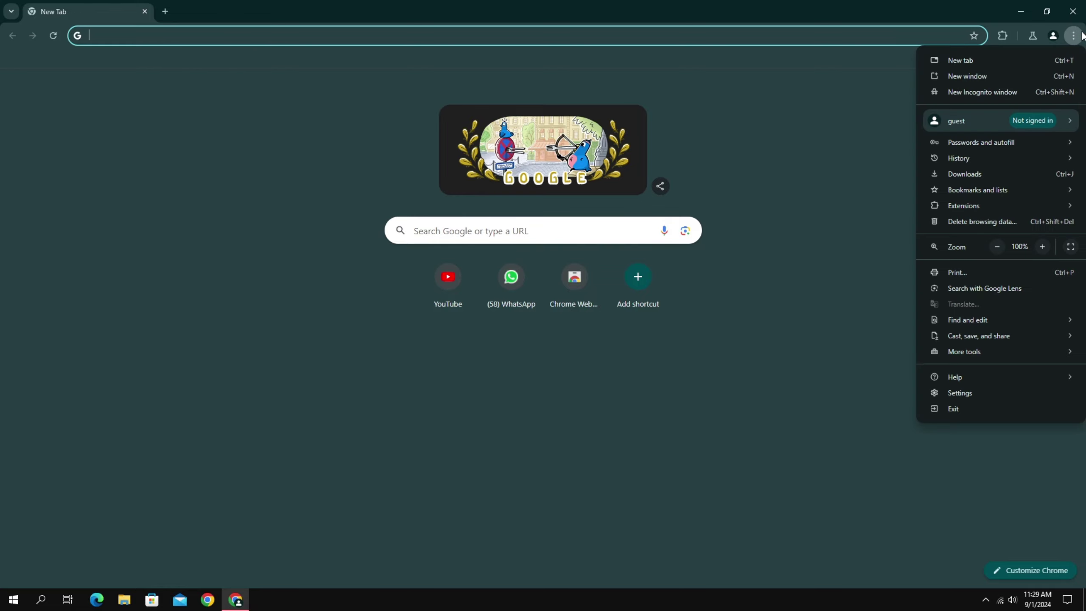
left_click(965, 390)
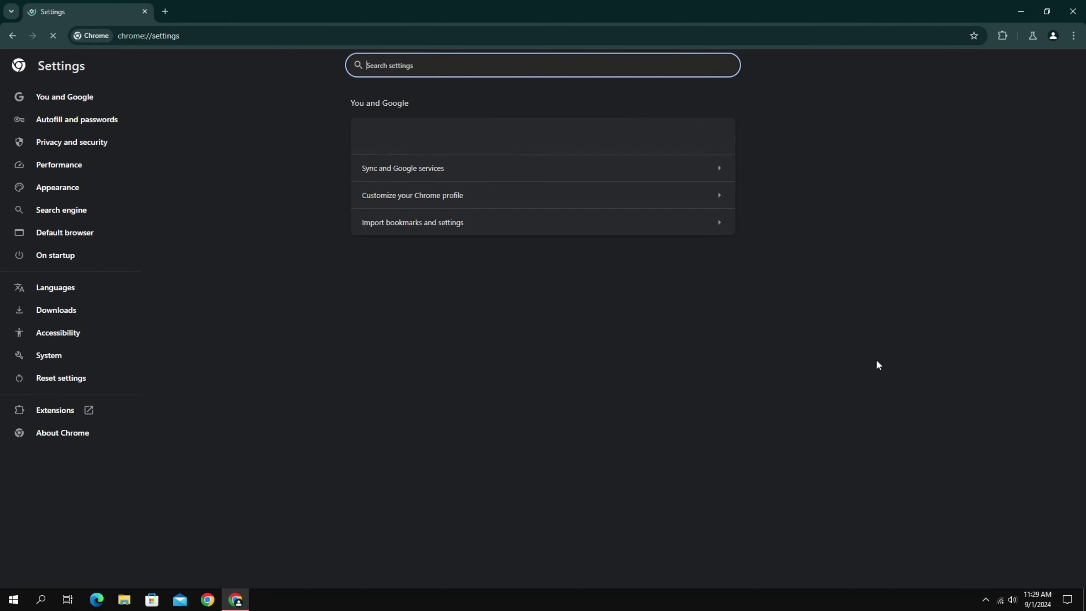